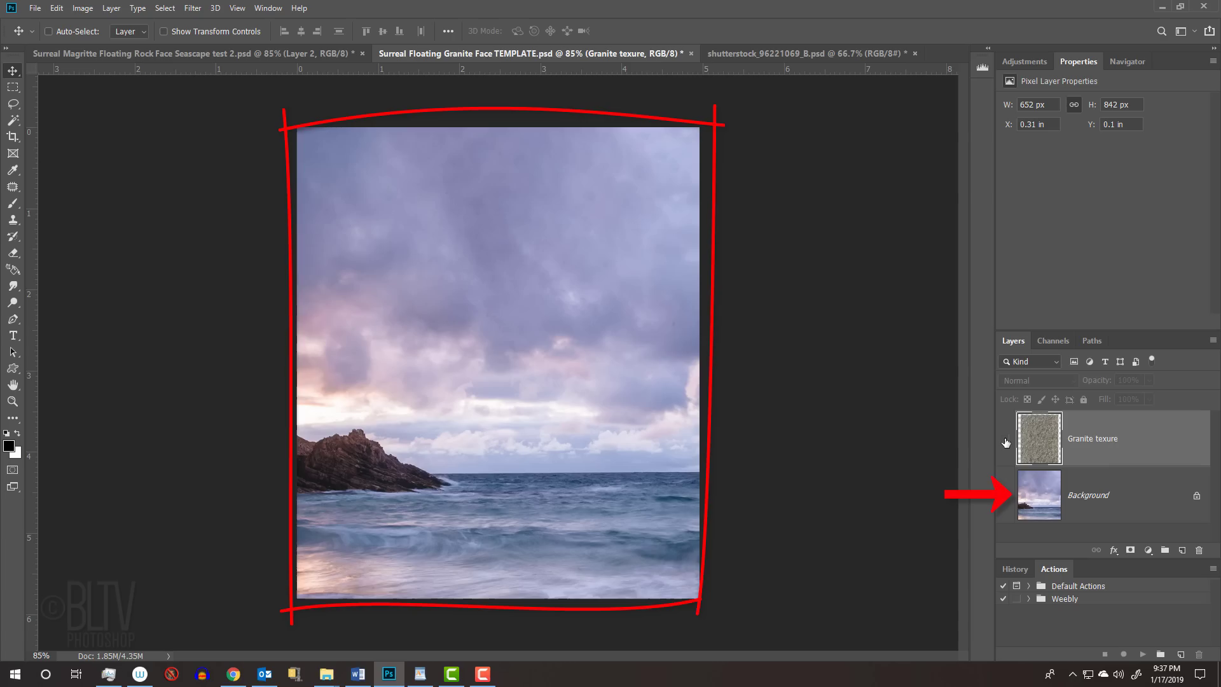
After previewing the granite texture and Image Size, duplicate shutterstock_96221069_B.psd's Background into Layer 1.
left_click(1005, 439)
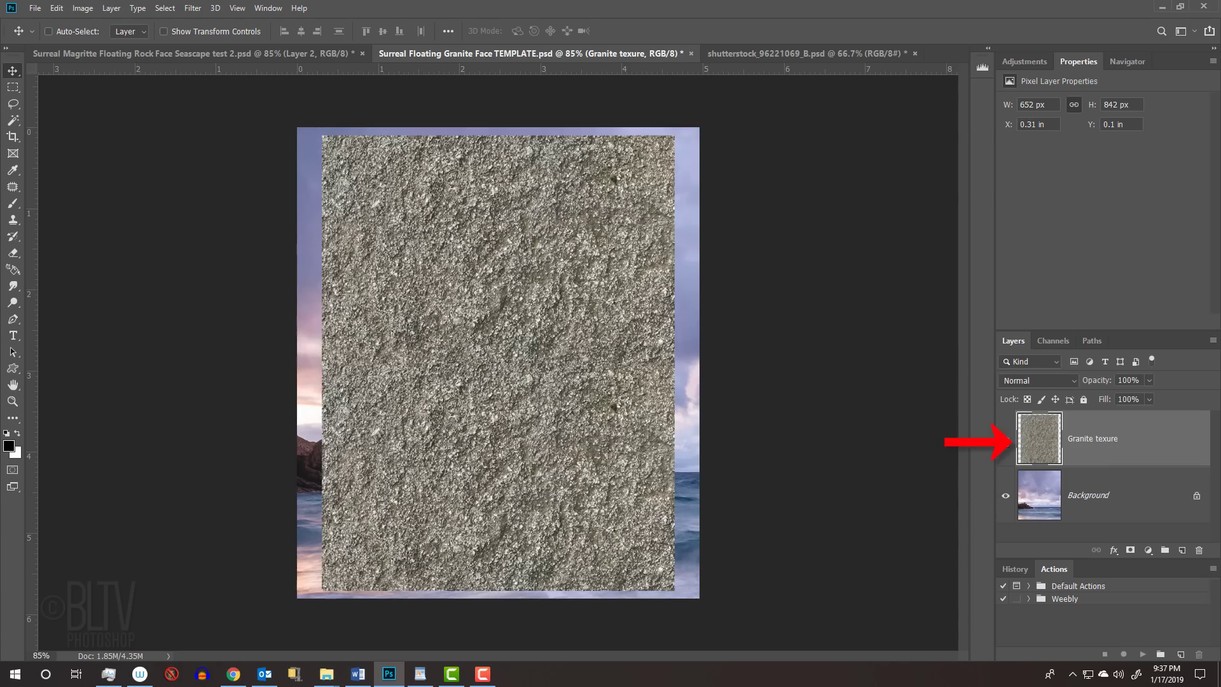
left_click(1006, 440)
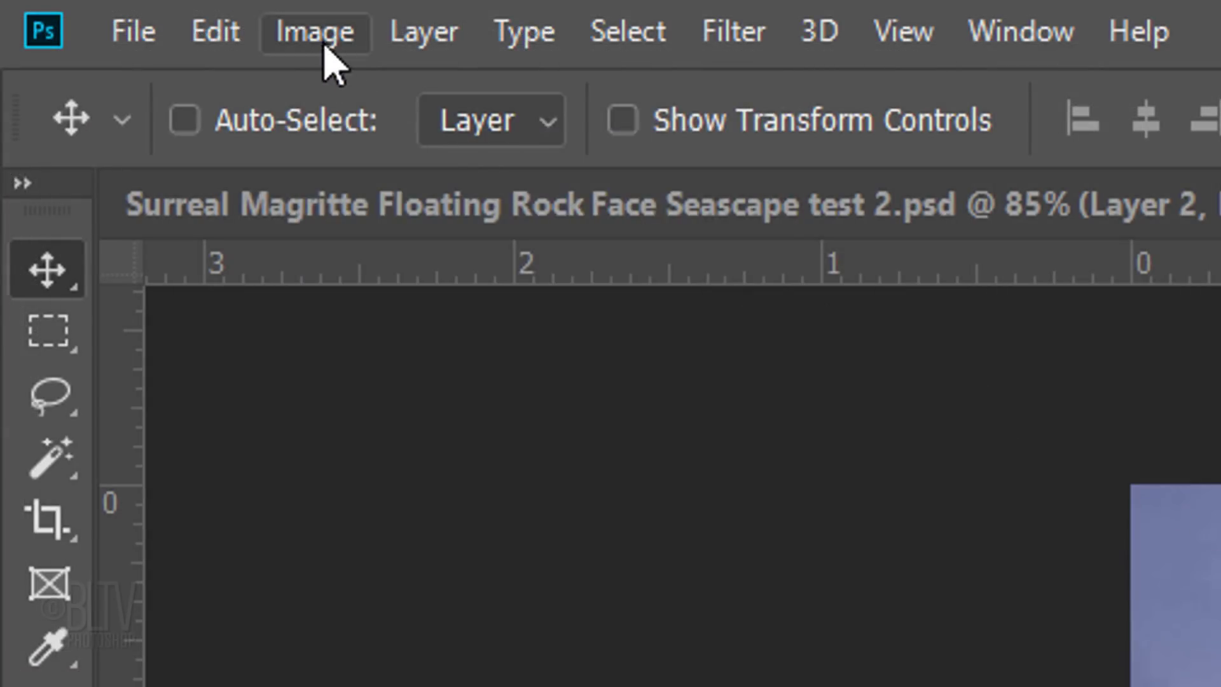
left_click(85, 9)
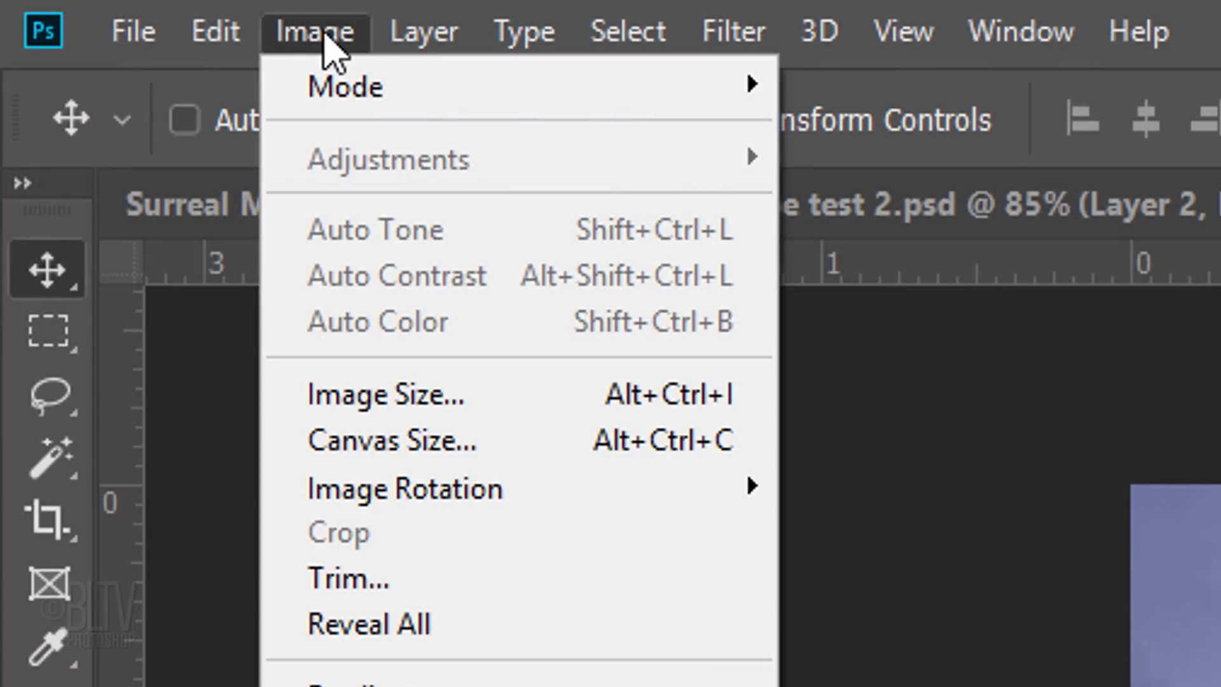
left_click(378, 400)
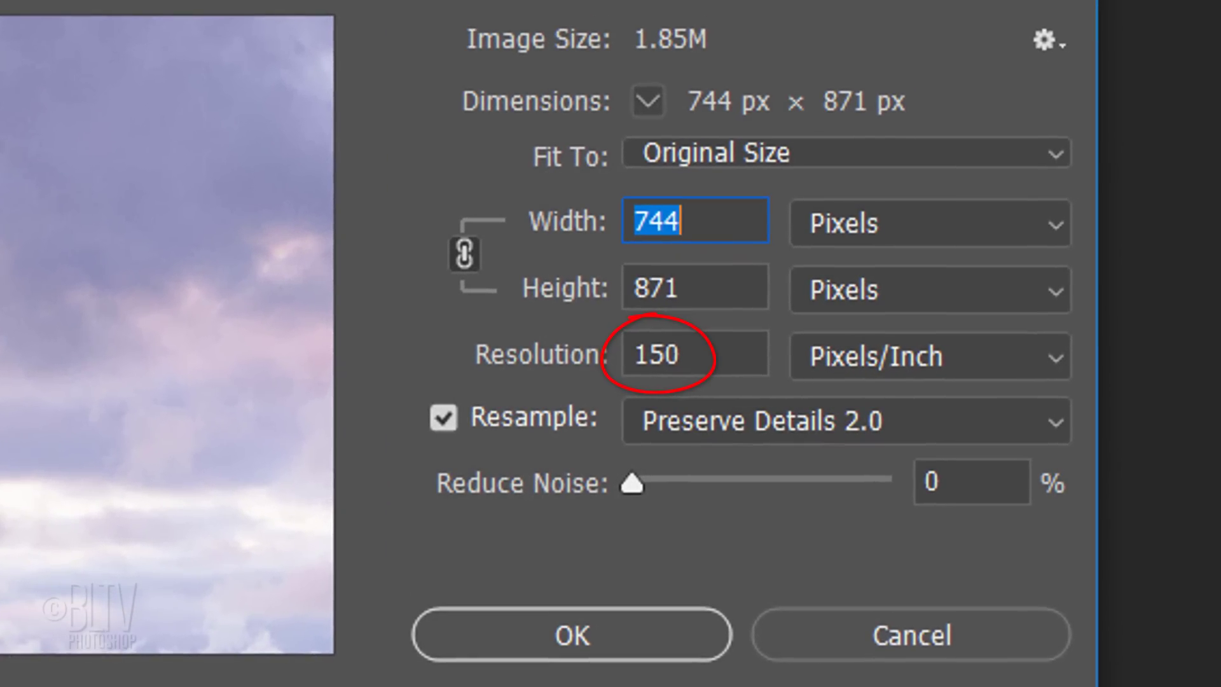
left_click(578, 636)
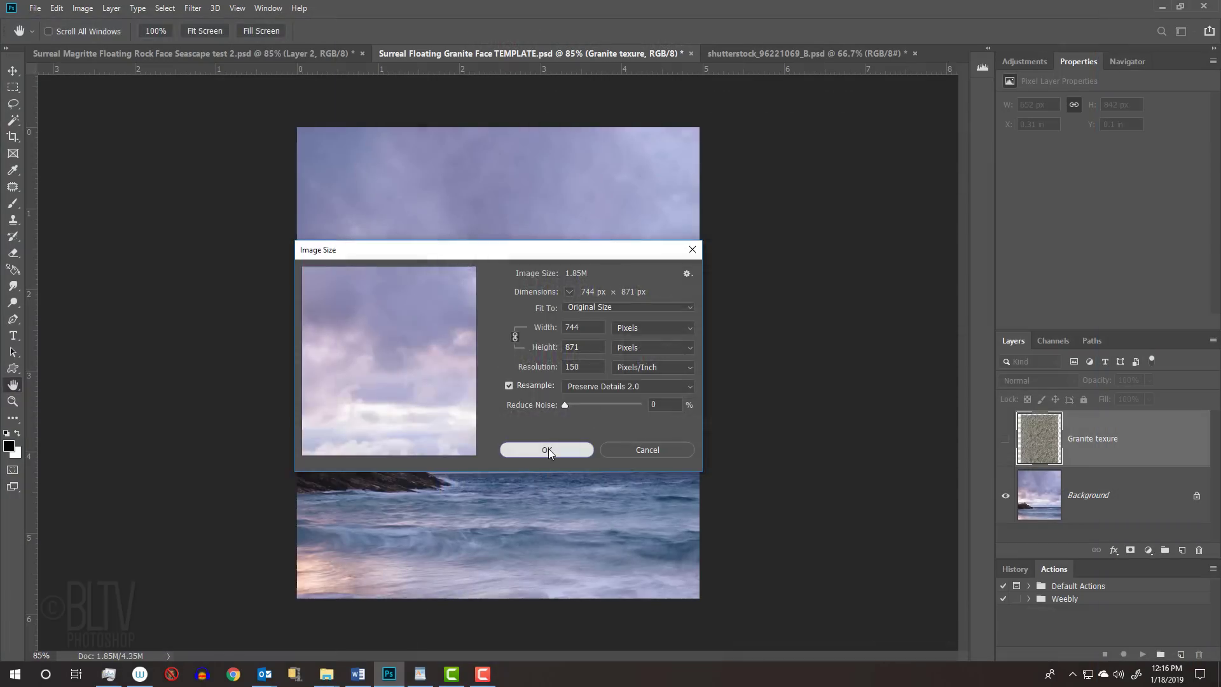
left_click(578, 636)
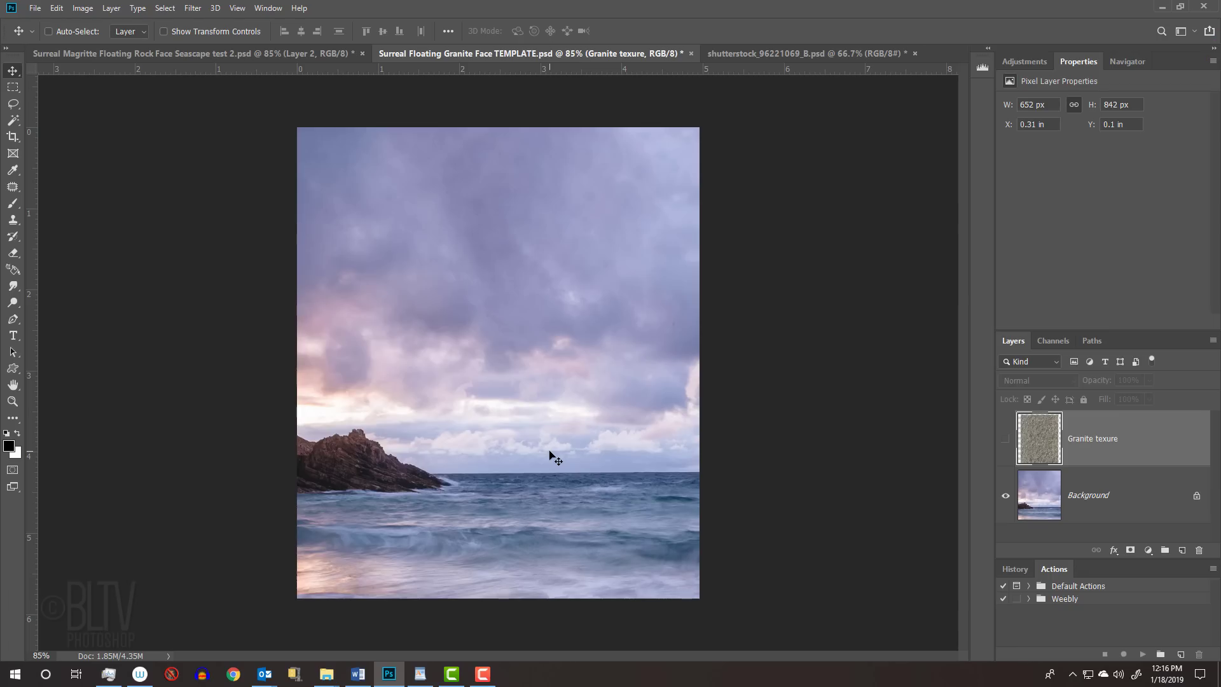
left_click(737, 57)
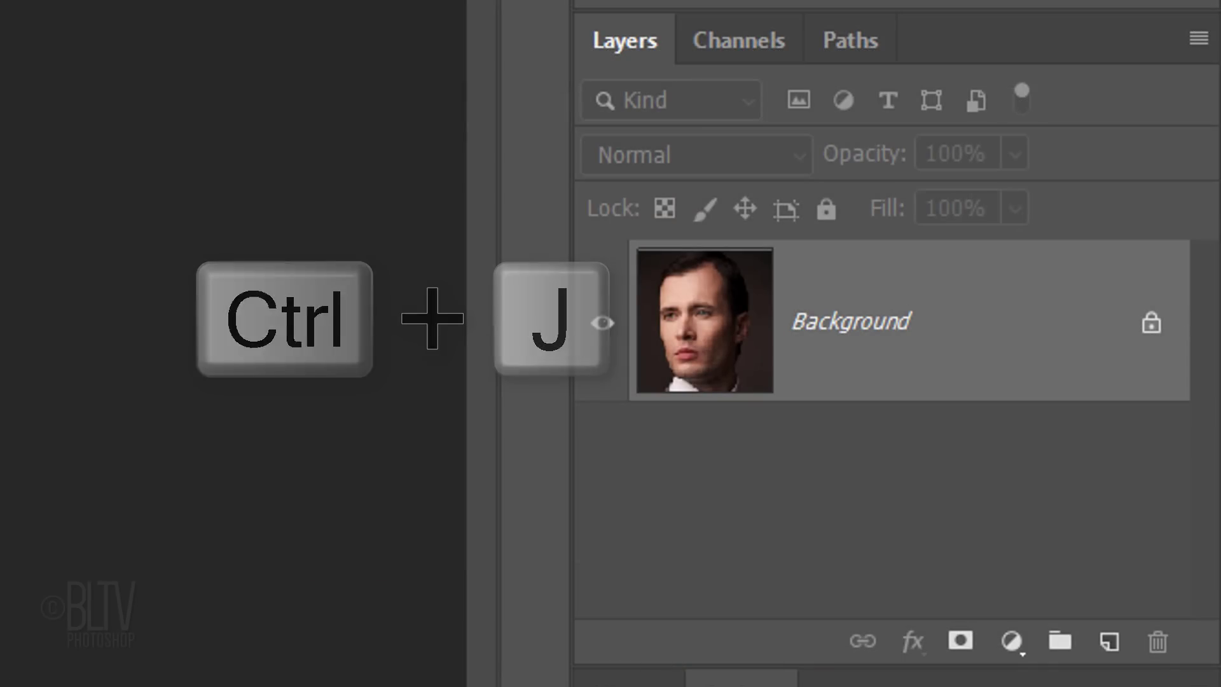
key("ctrl+j")
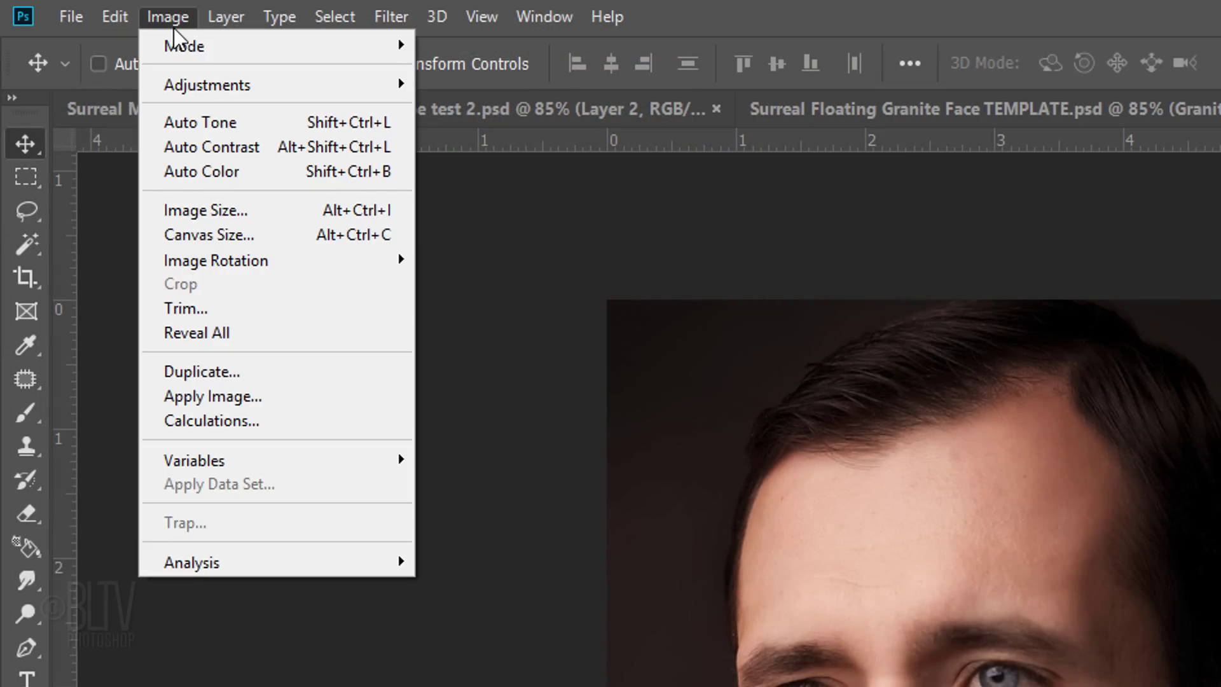
Apply Shadows/Highlights to the portrait, resetting Shadows Amount to 0 and then raising it to 19%.
mouse_move(202, 93)
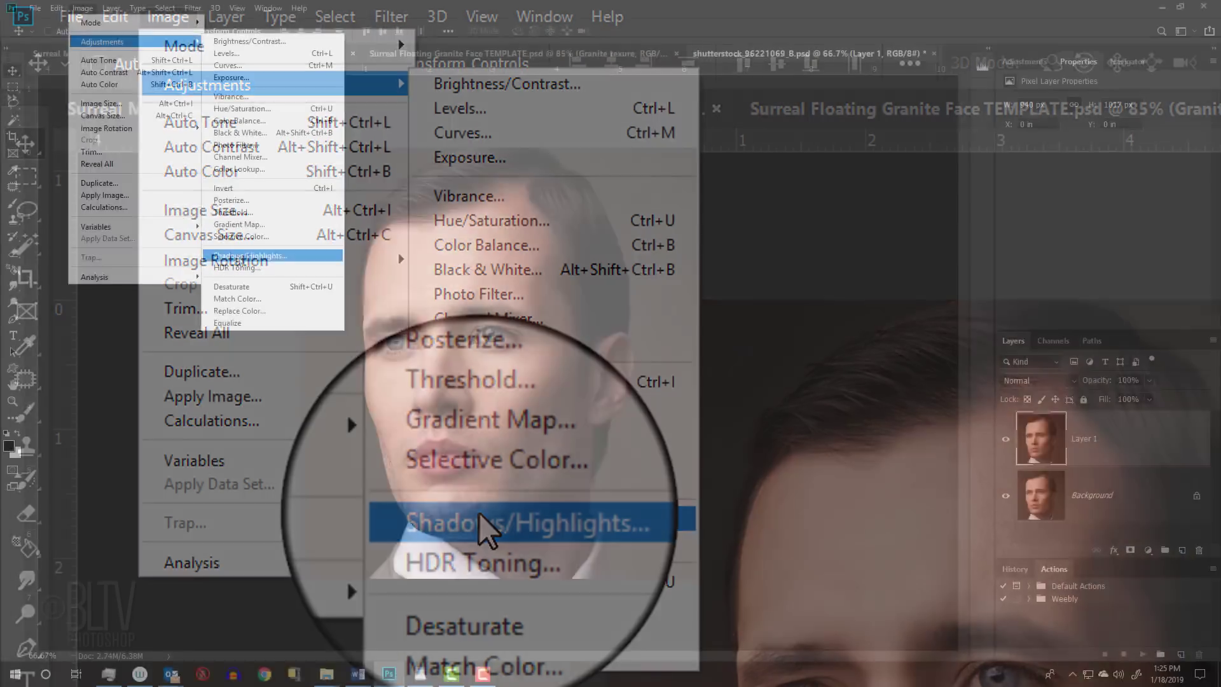
left_click(479, 517)
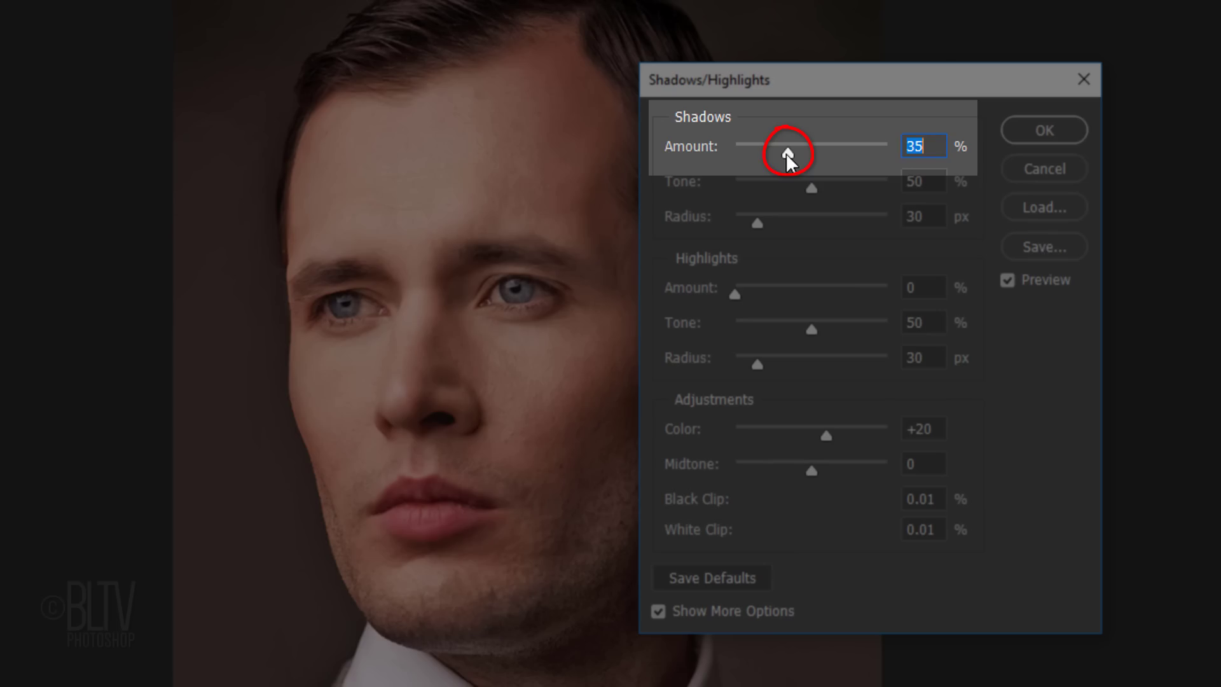
left_click_drag(787, 154, 707, 150)
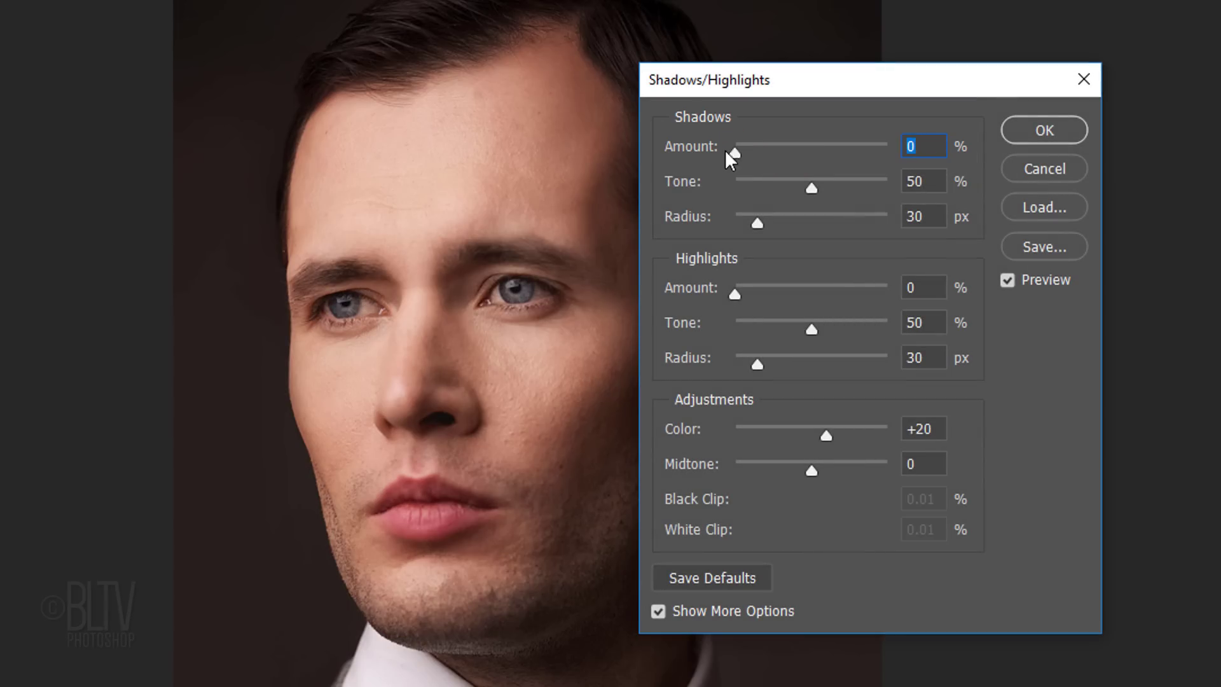
left_click_drag(735, 151, 770, 150)
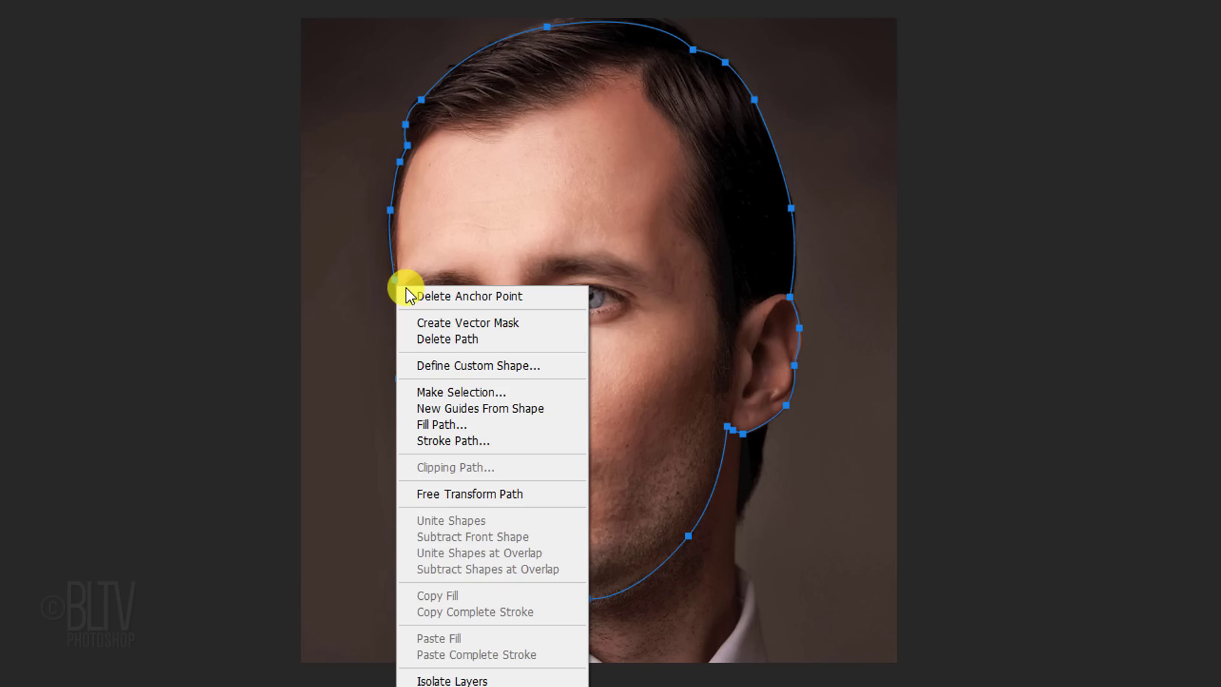
Make a 1 px feathered selection from the head path, then contract it by 1 pixel.
left_click(462, 388)
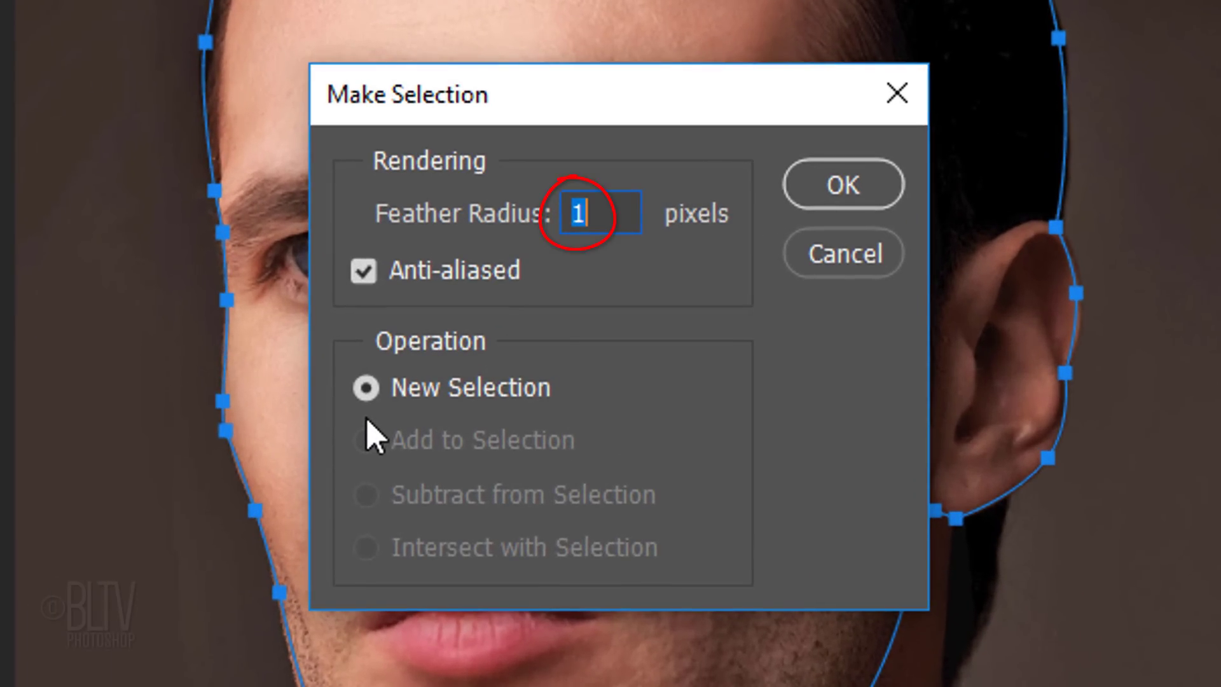
left_click(833, 191)
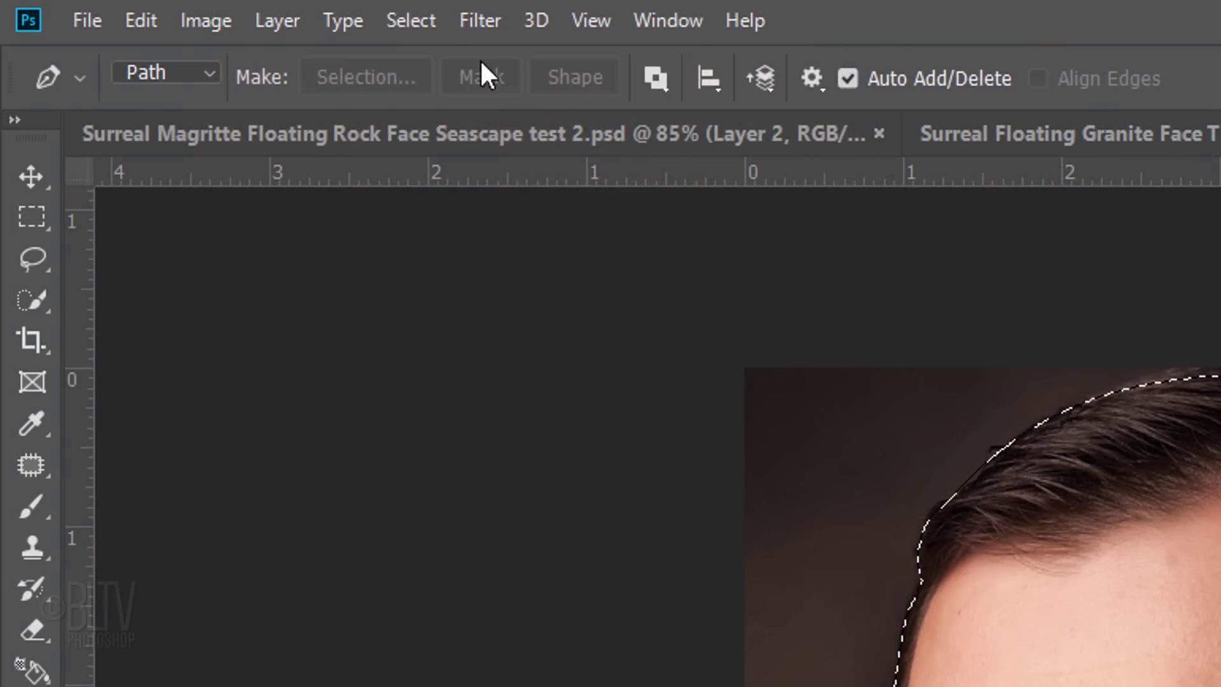
left_click(412, 21)
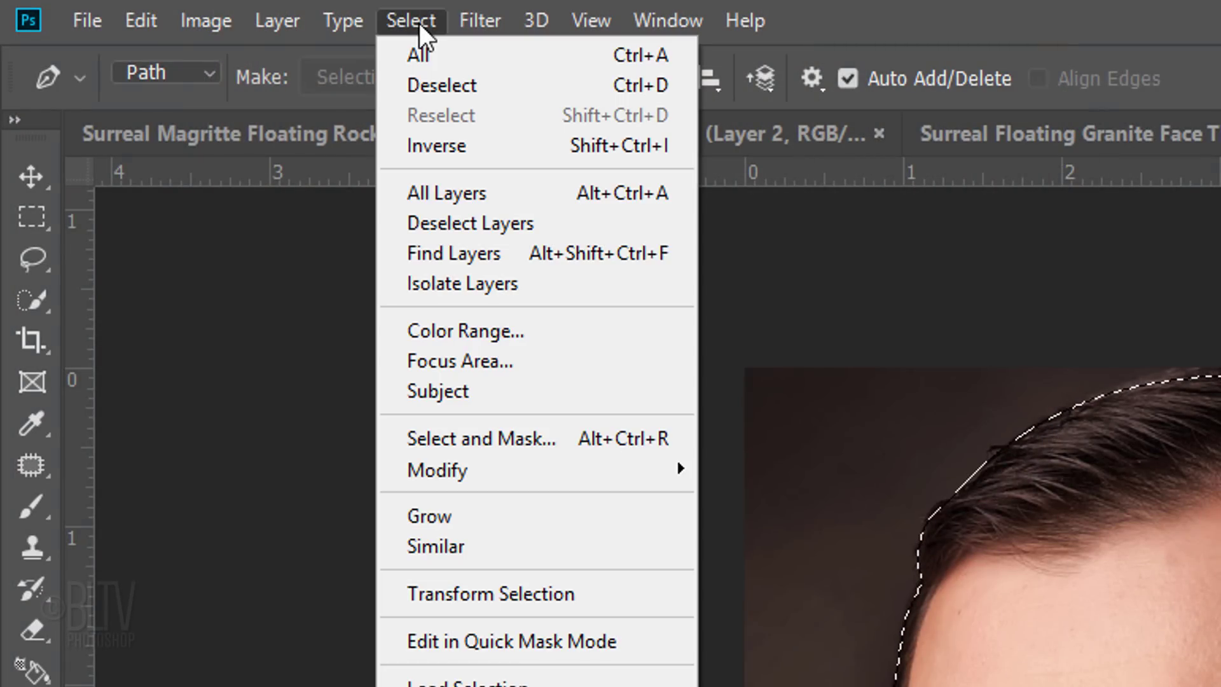
mouse_move(477, 470)
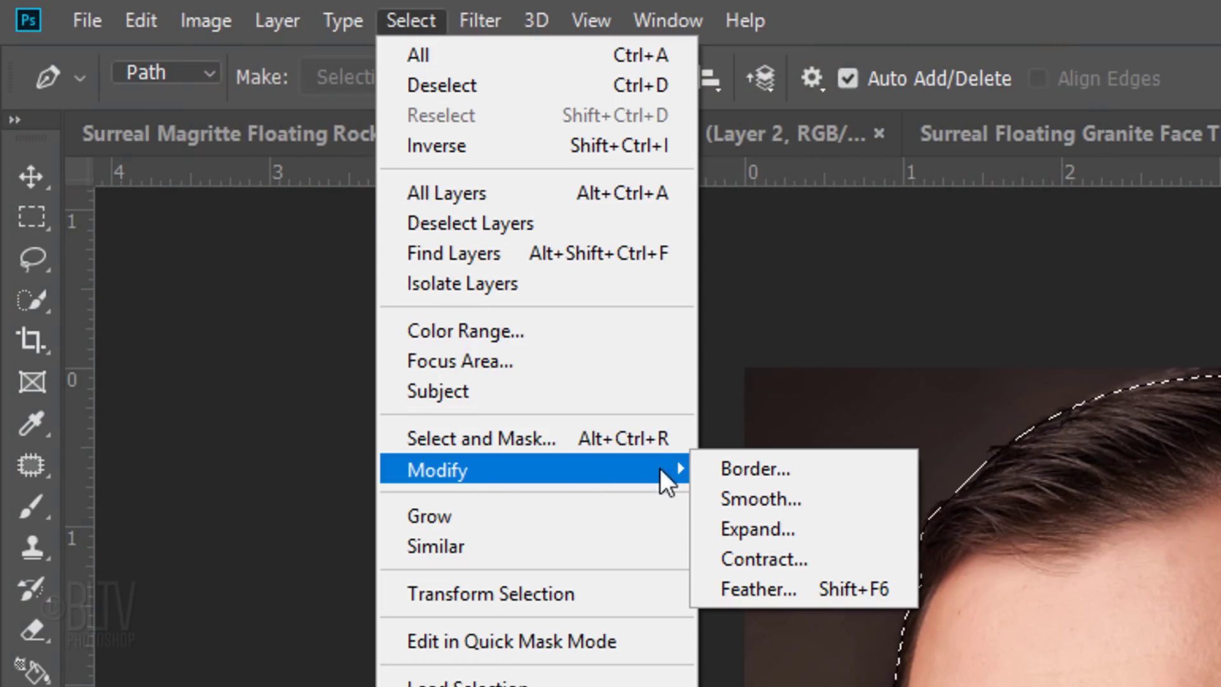
left_click(749, 558)
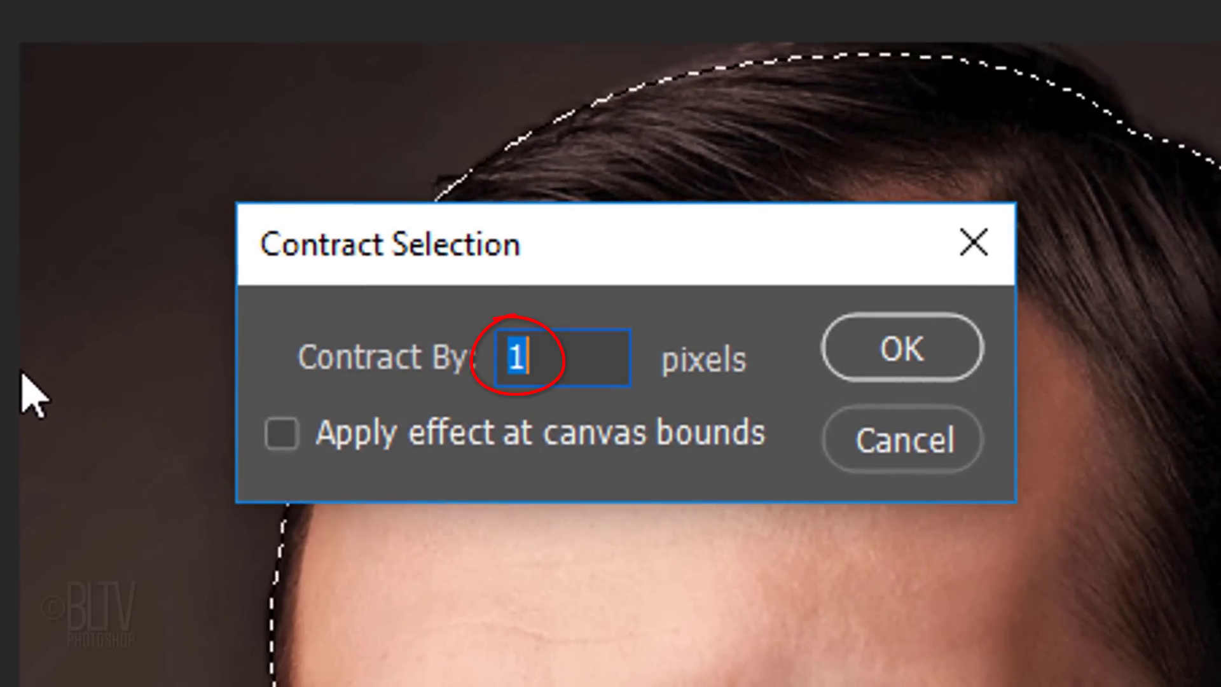
left_click(866, 348)
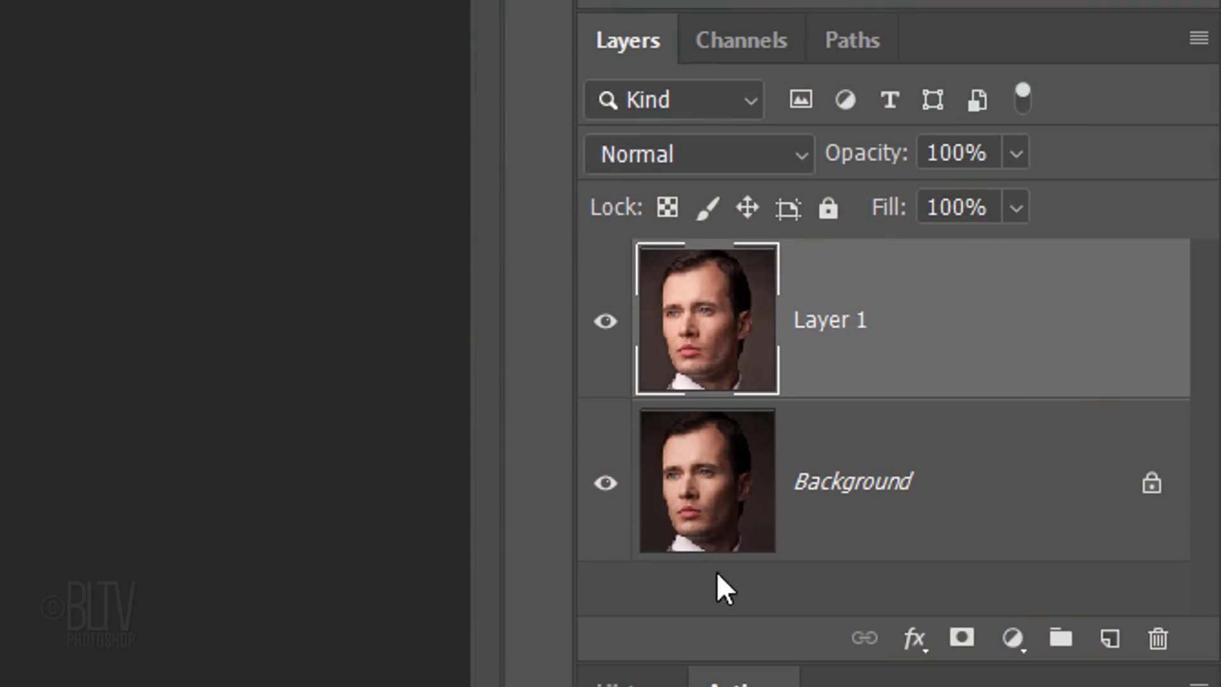
Add a head-shaped layer mask to Layer 1 and hide the Background layer.
left_click(962, 638)
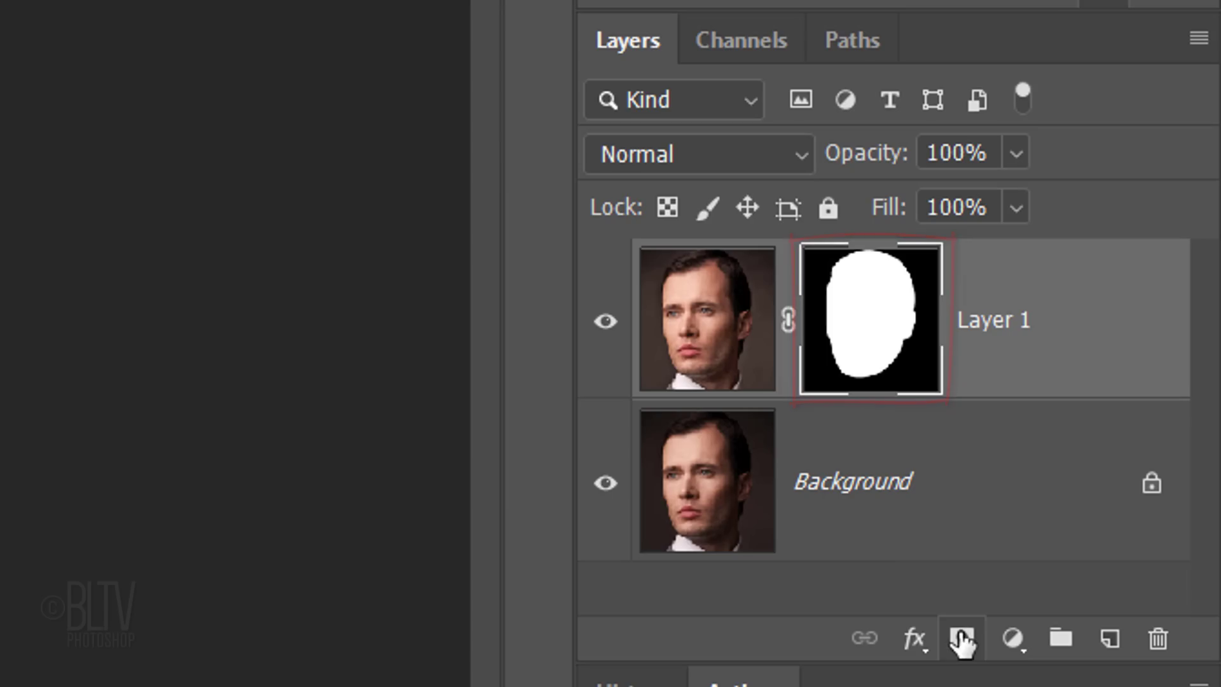
left_click(605, 485)
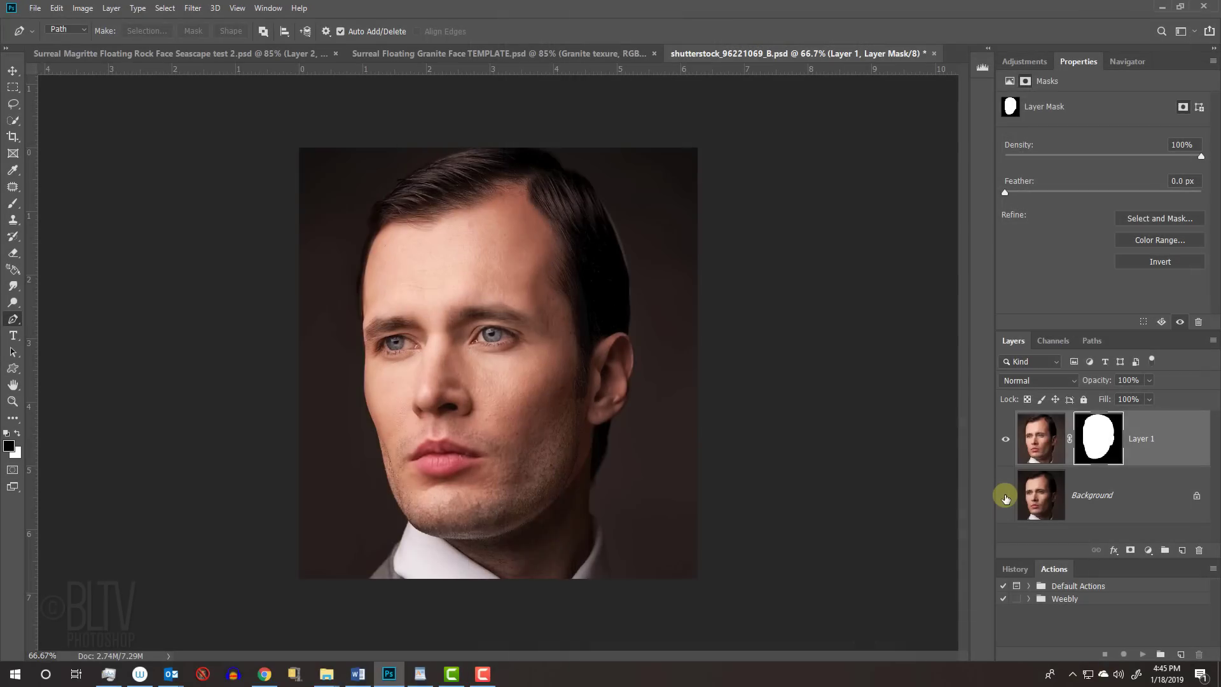
left_click(606, 484)
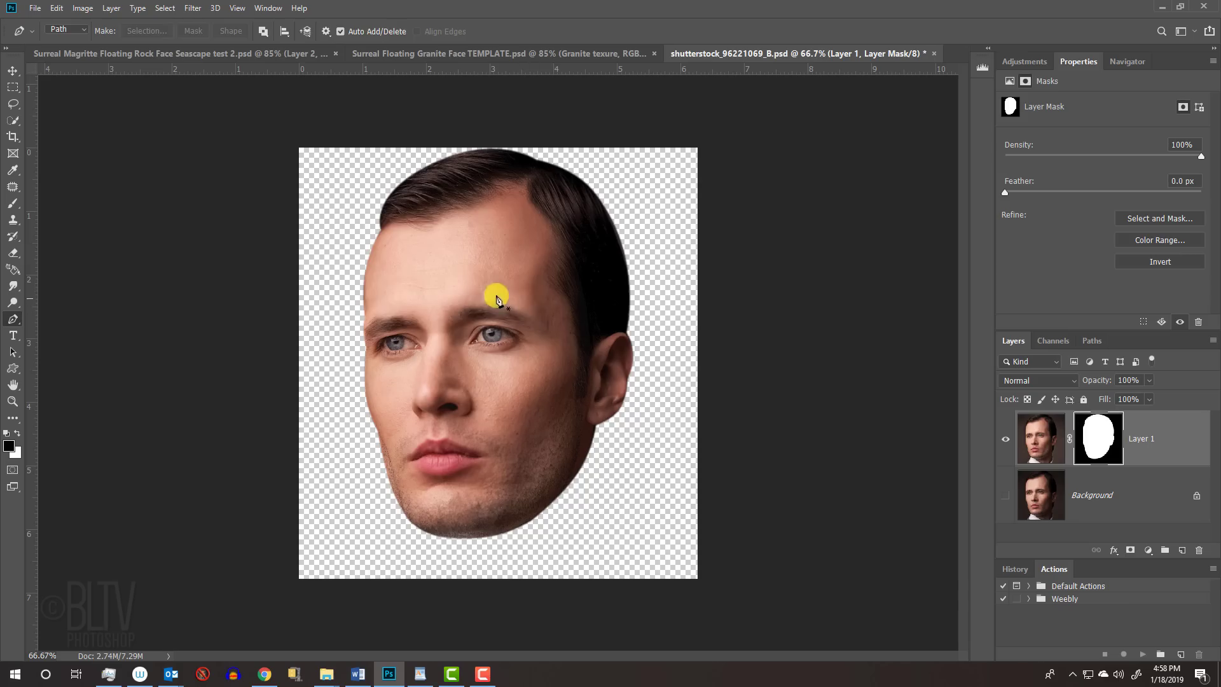
Move the face into the granite template, shrink it from its centre, and lift it up-right above the sea.
key("v")
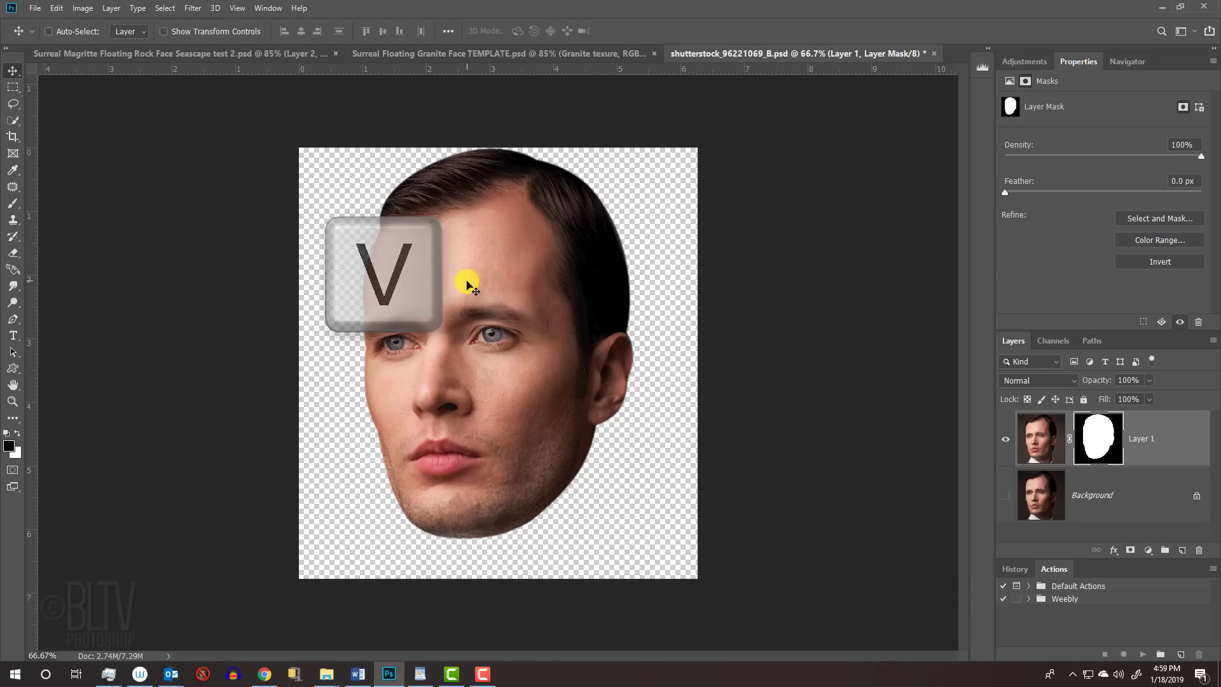
left_click_drag(466, 285, 483, 364)
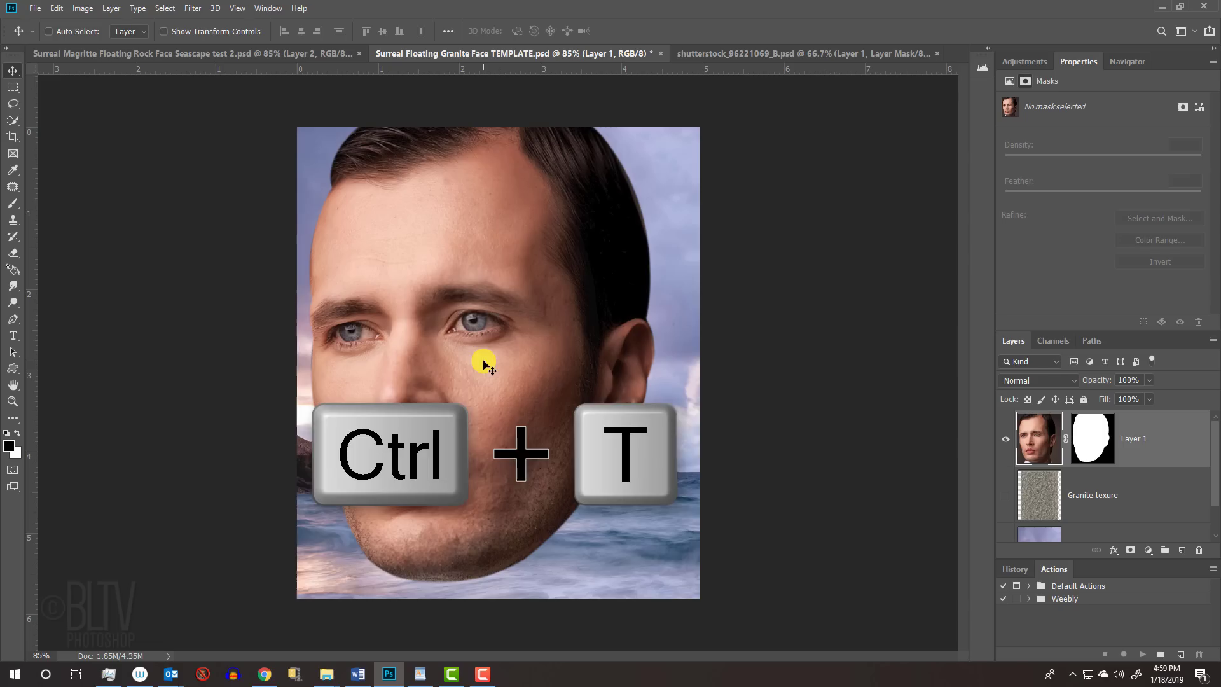
key("ctrl+t")
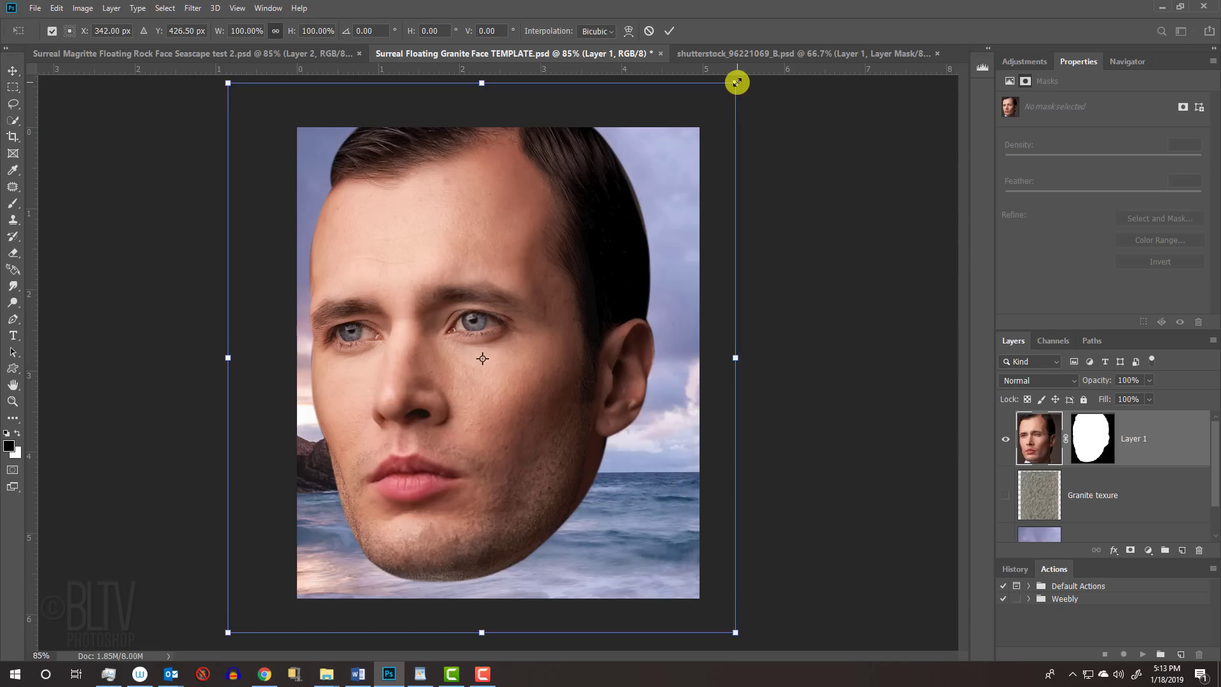
left_click_drag(737, 82, 736, 88)
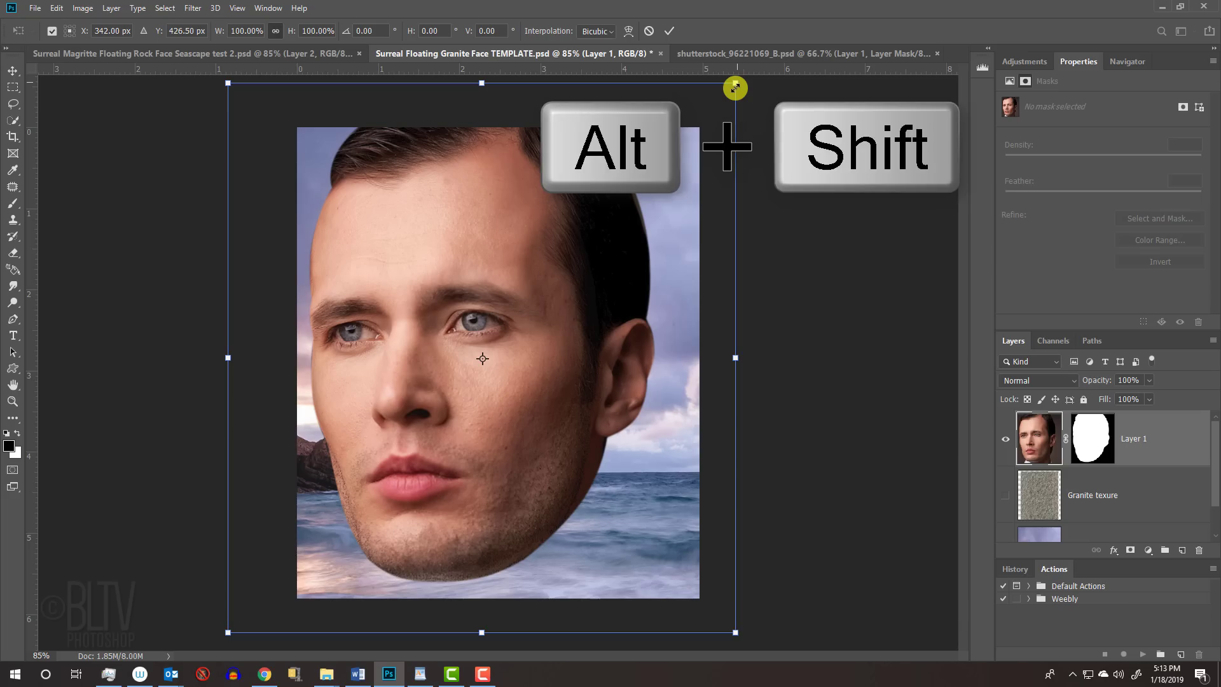
left_click_drag(735, 87, 662, 204)
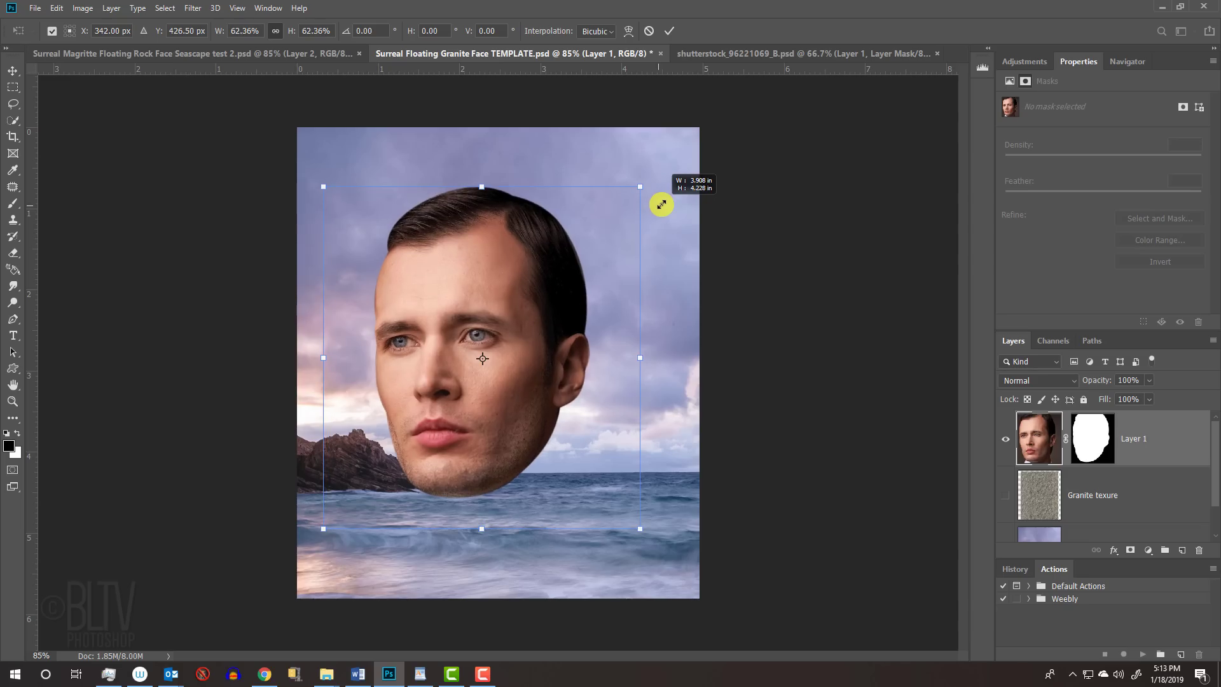
key("alt")
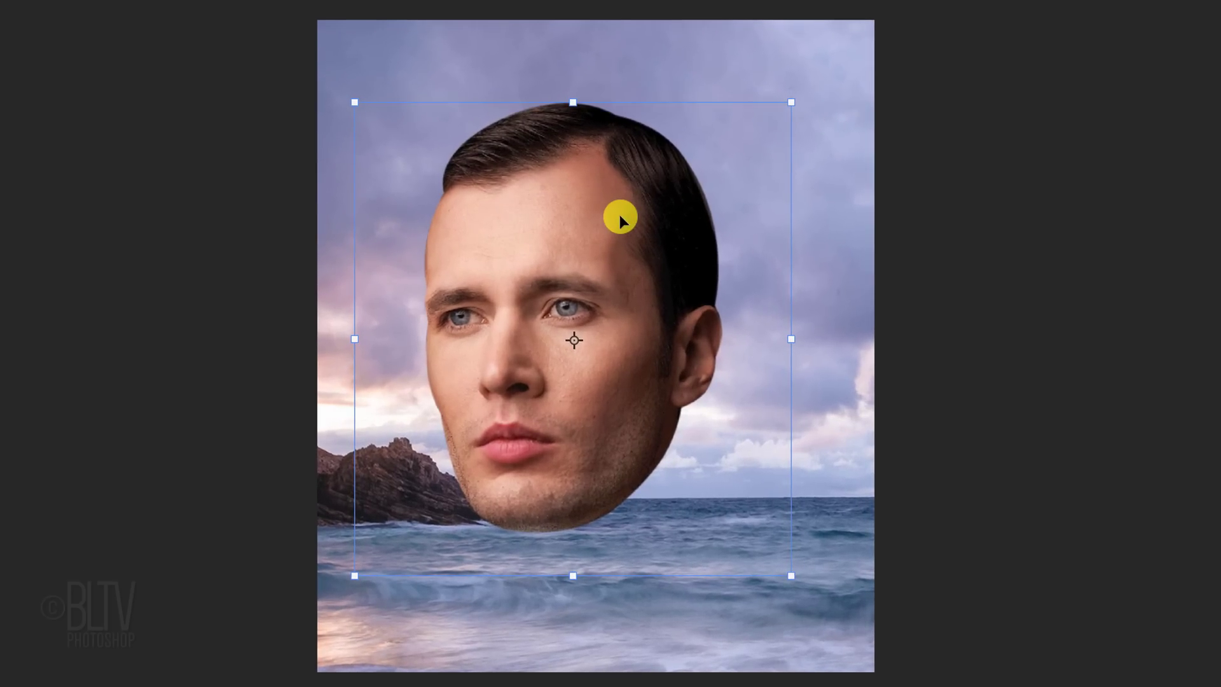
left_click_drag(620, 214, 673, 158)
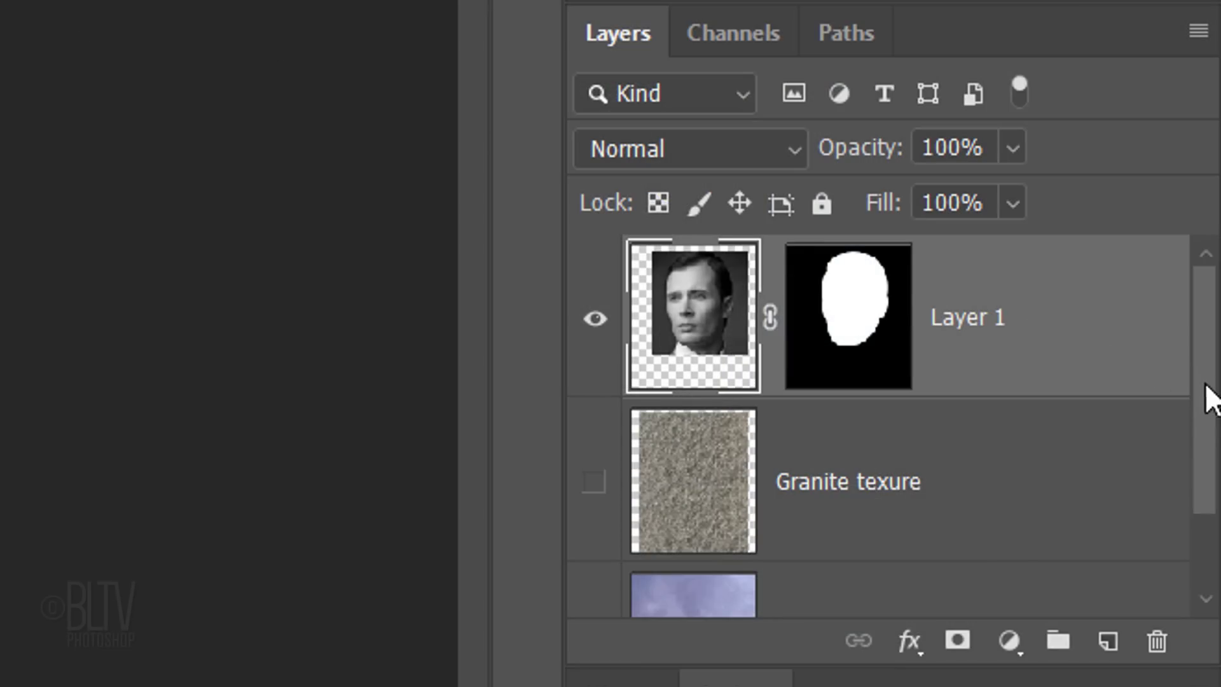
Hide the Background layer in the template.
scroll(1207, 398, "down", 3)
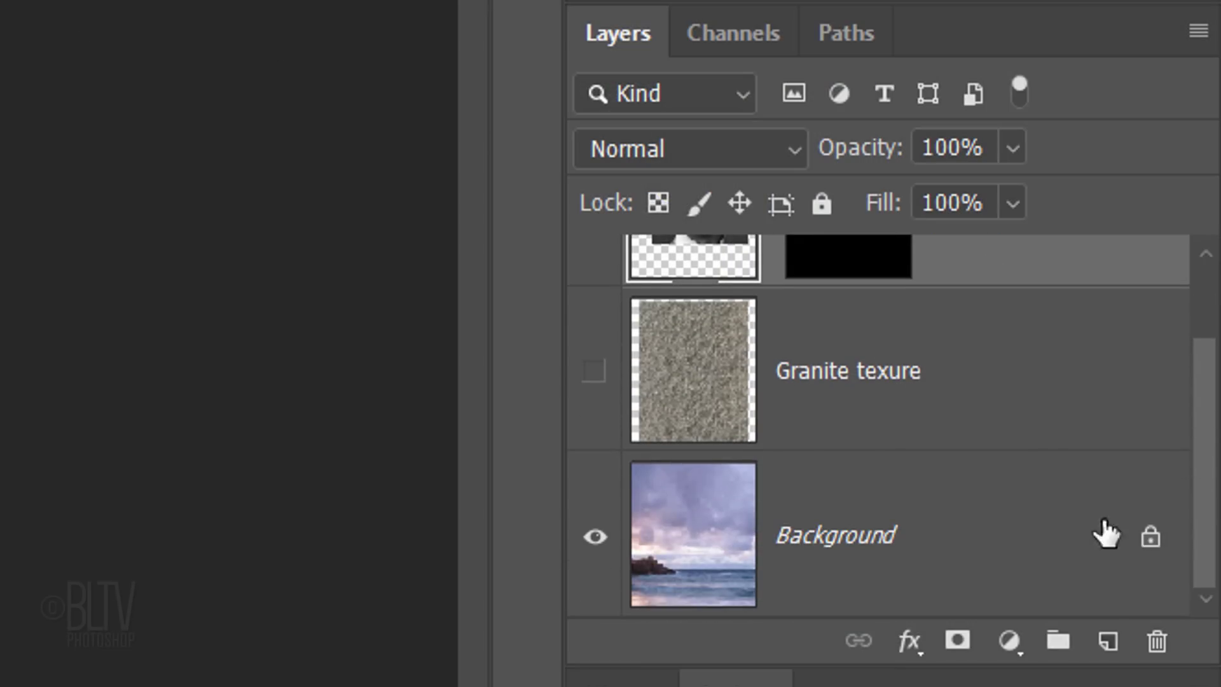
left_click(595, 539)
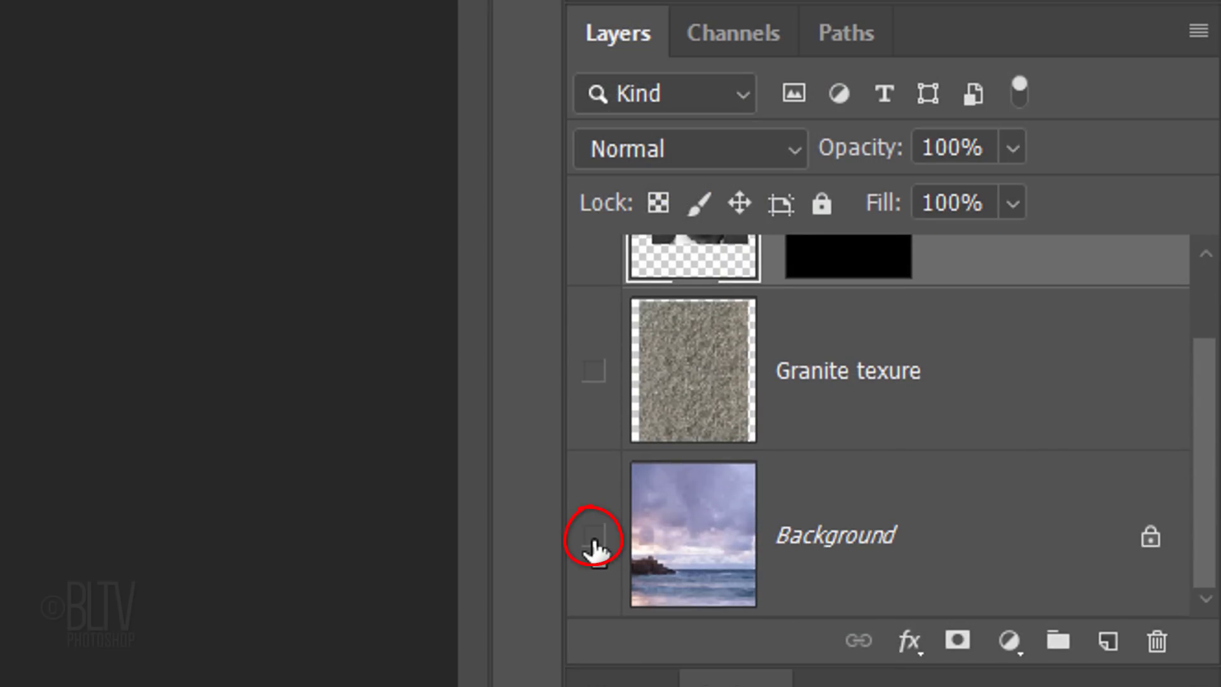
scroll(1209, 477, "up", 3)
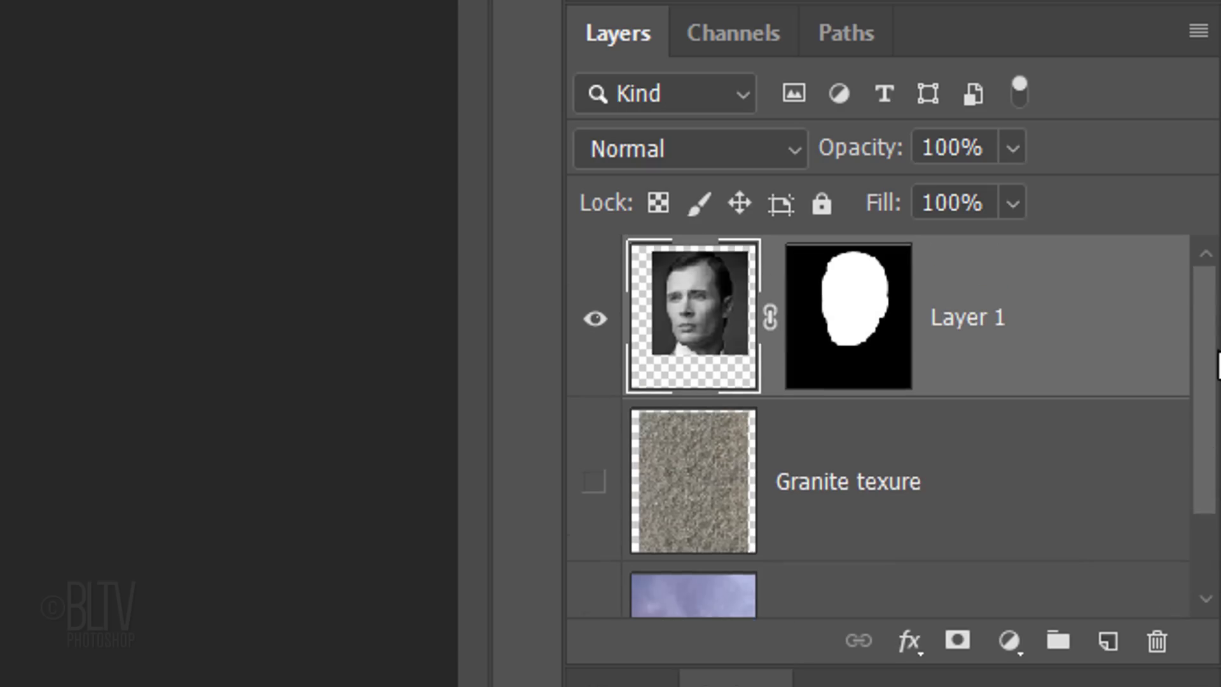
Set Duplicate Layer to send Layer 1 to a new document named Displacement.
left_click(1199, 32)
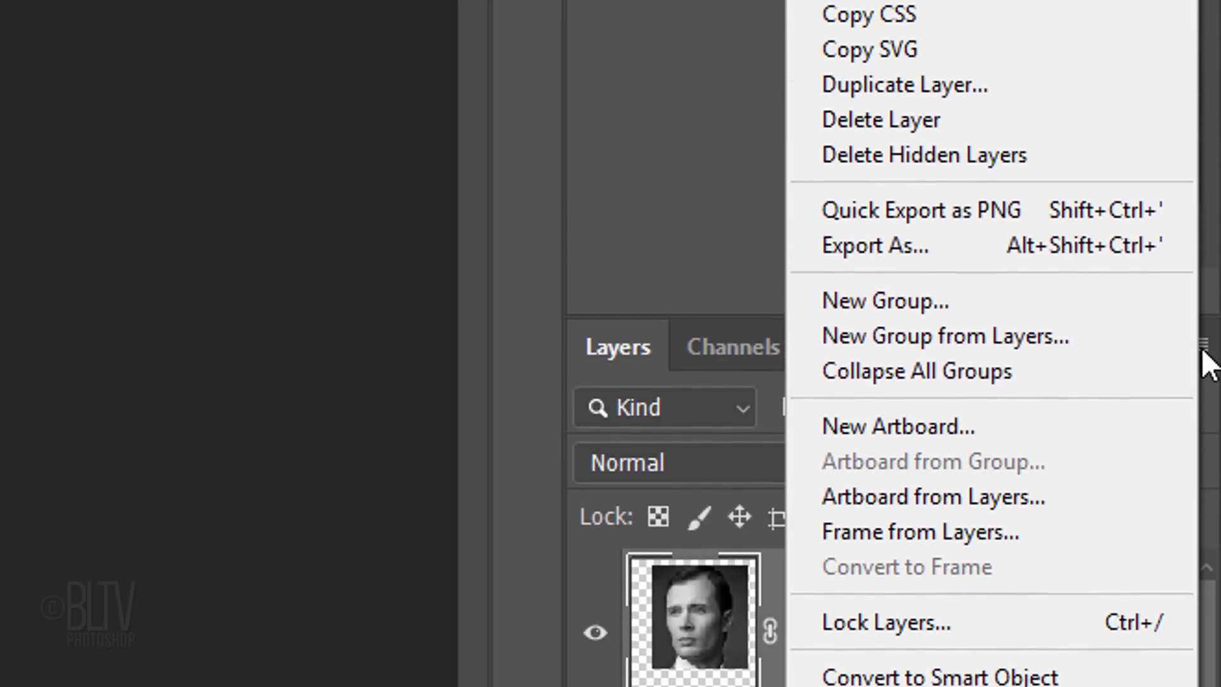
left_click(881, 86)
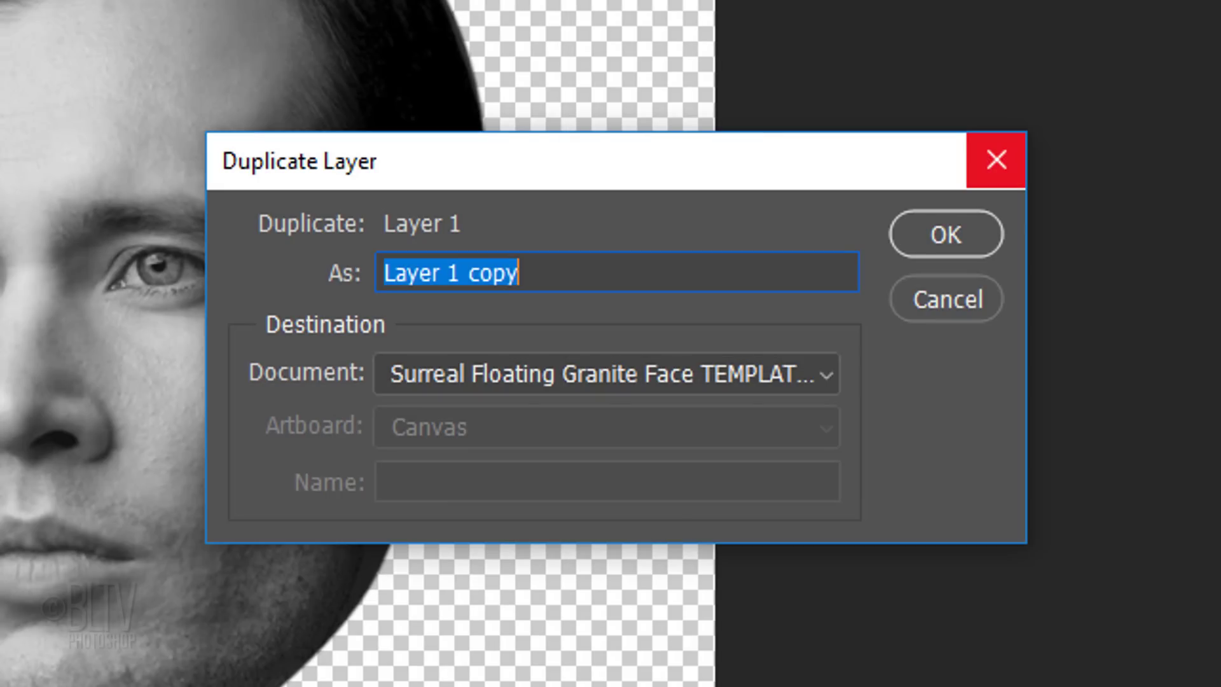
left_click(503, 381)
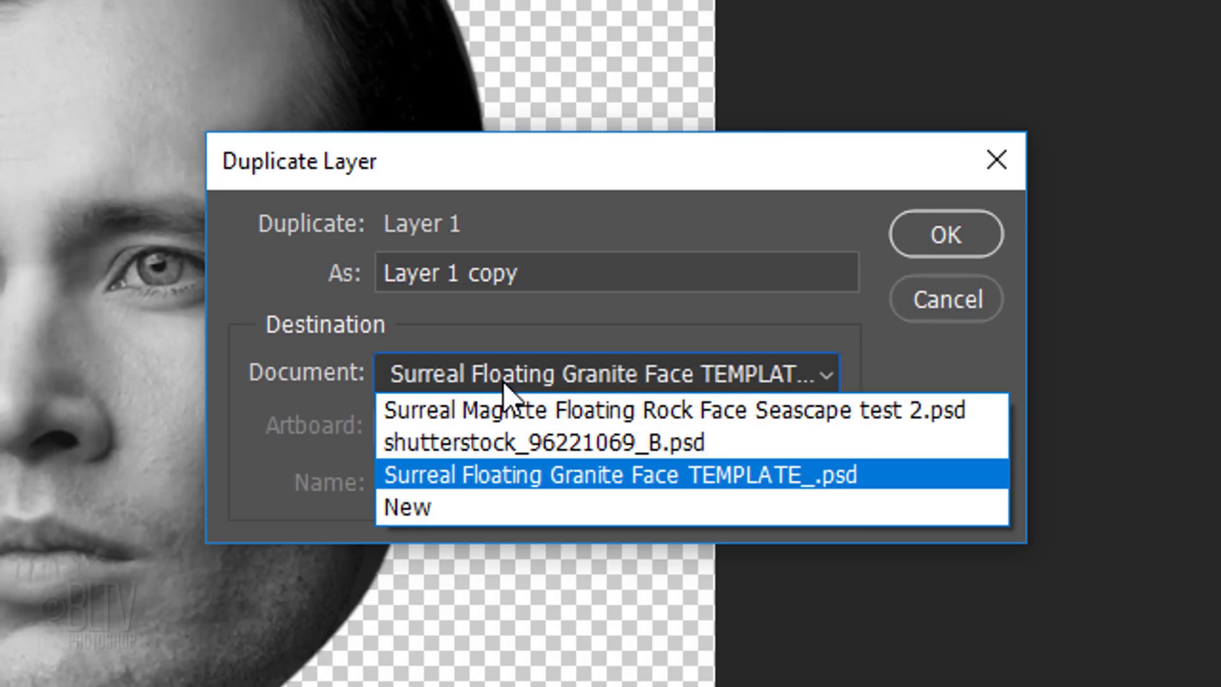
left_click(426, 508)
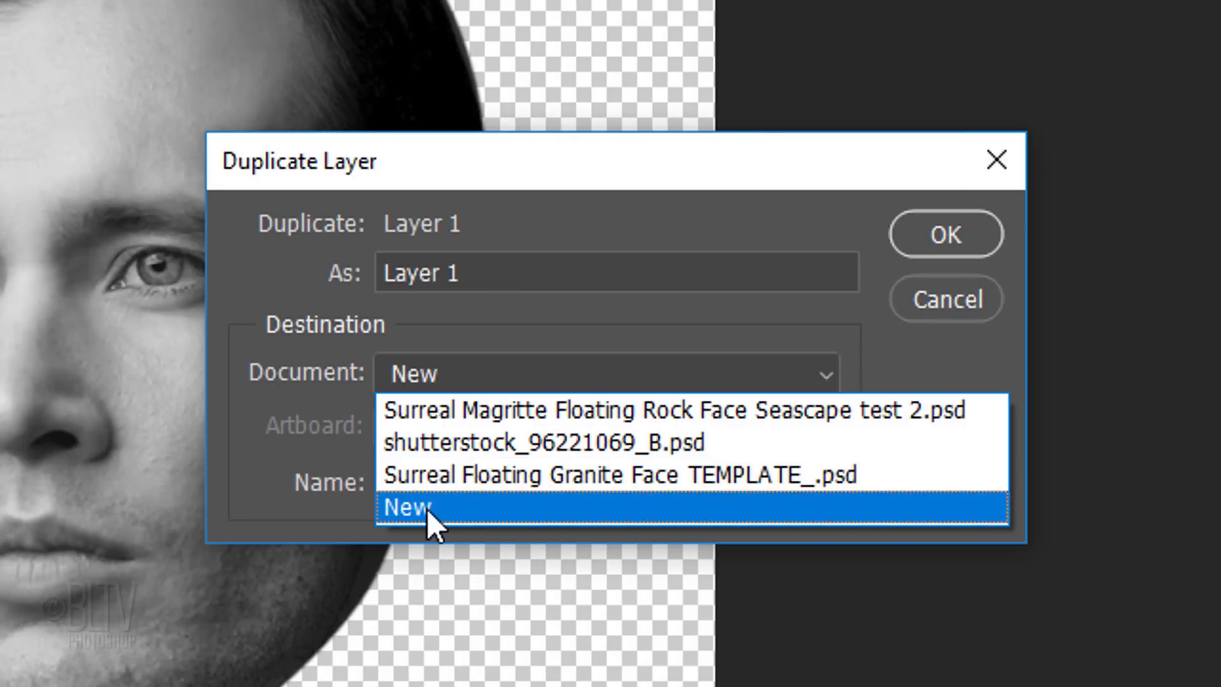
type("Displacement")
left_click(436, 524)
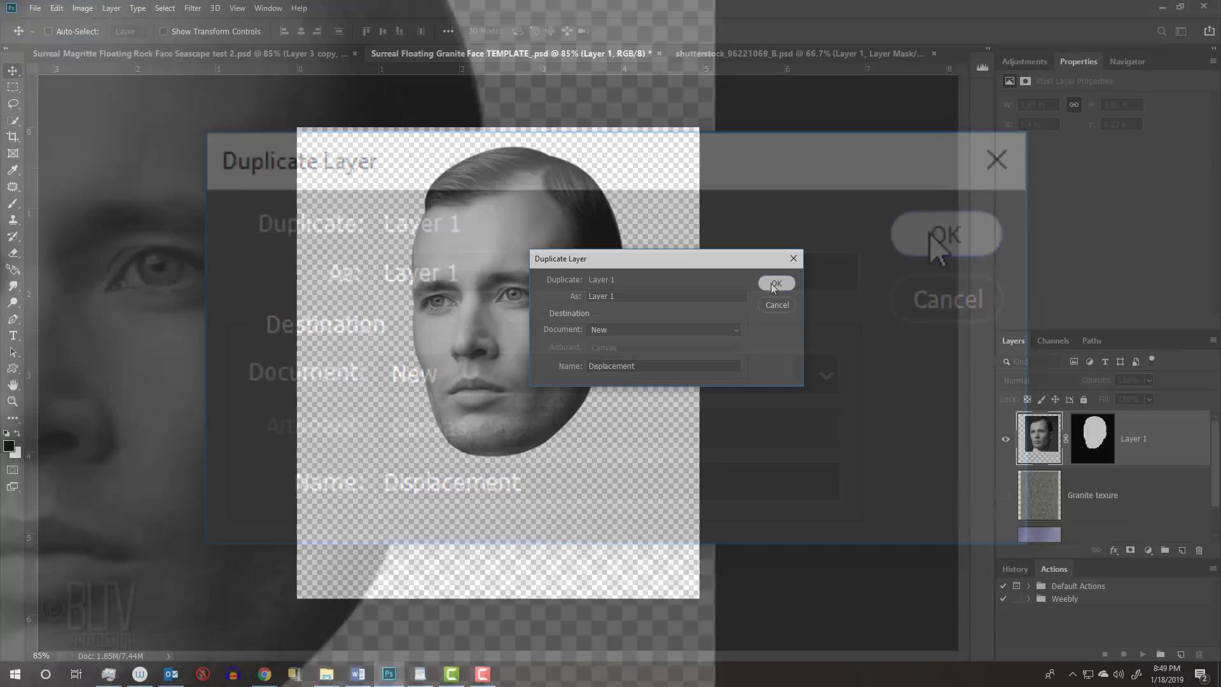
Create the Displacement document and soften the face with a 4.0-pixel Gaussian Blur.
left_click(929, 233)
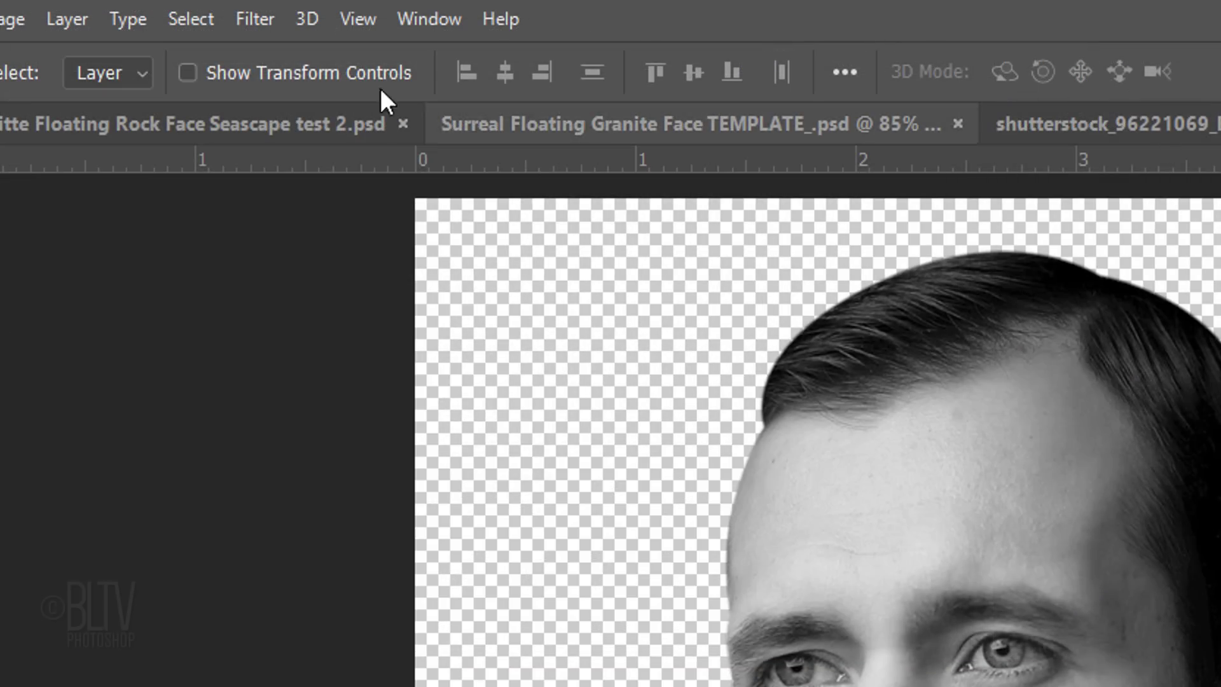
left_click(195, 9)
mouse_move(273, 359)
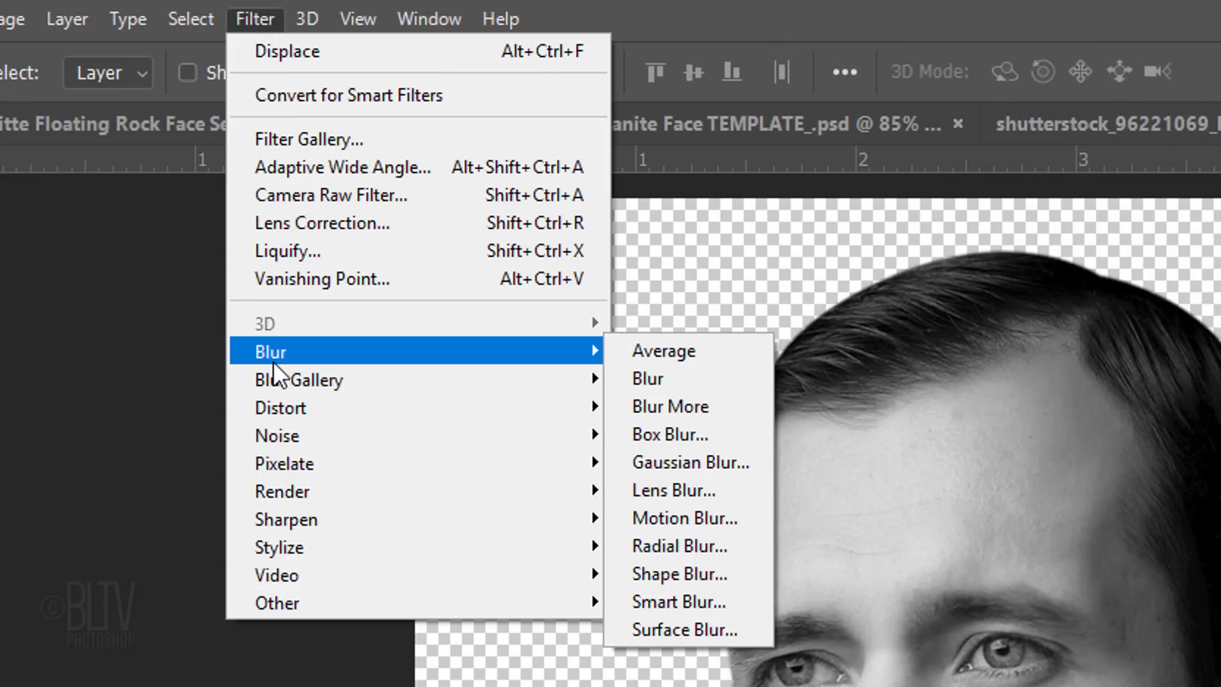
left_click(673, 463)
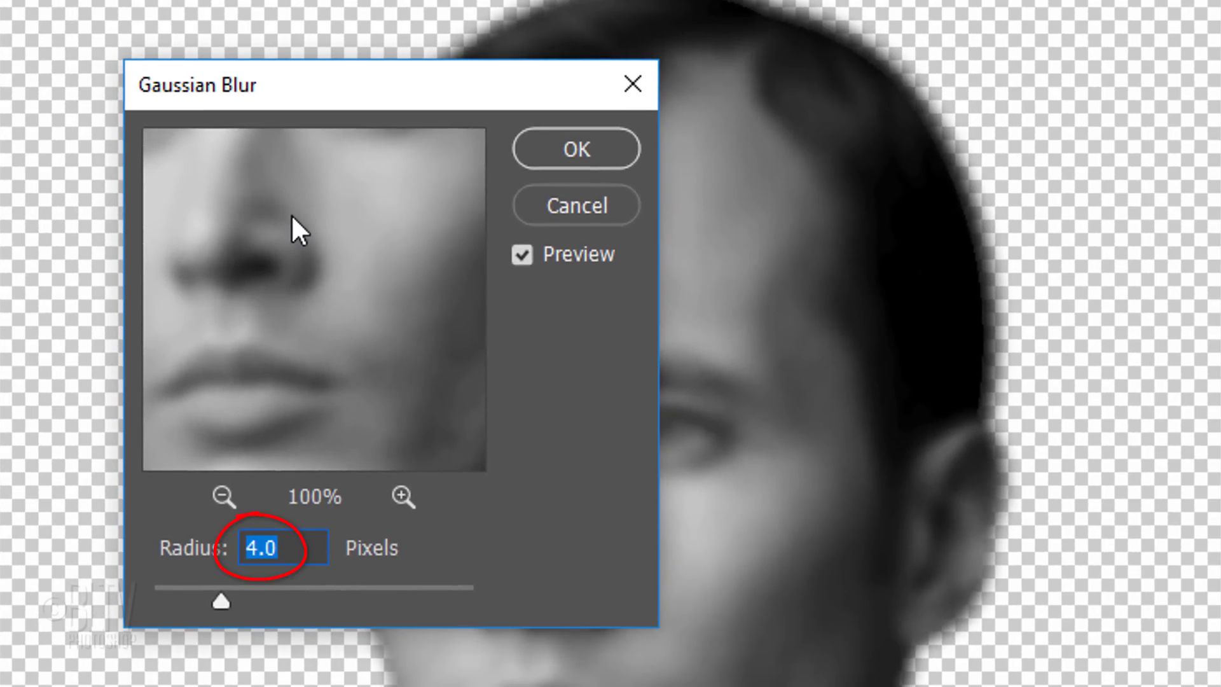
left_click(577, 159)
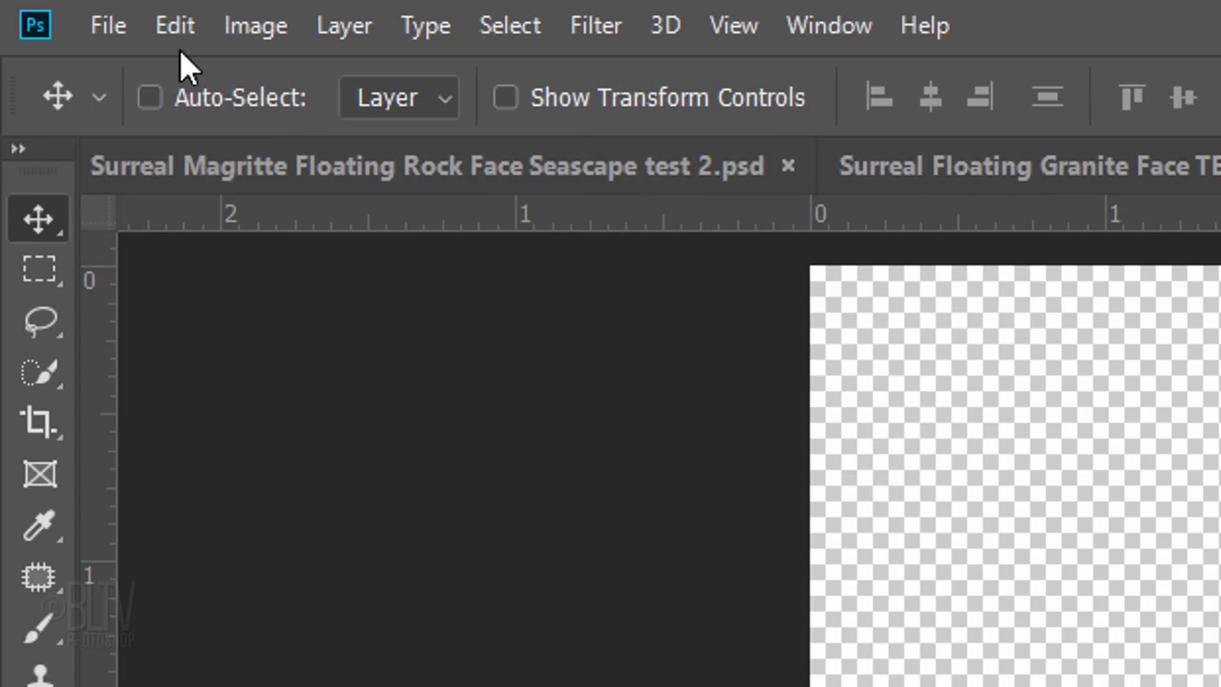
Save the blurred face as Displacement.psd on the Desktop in Photoshop format.
left_click(108, 27)
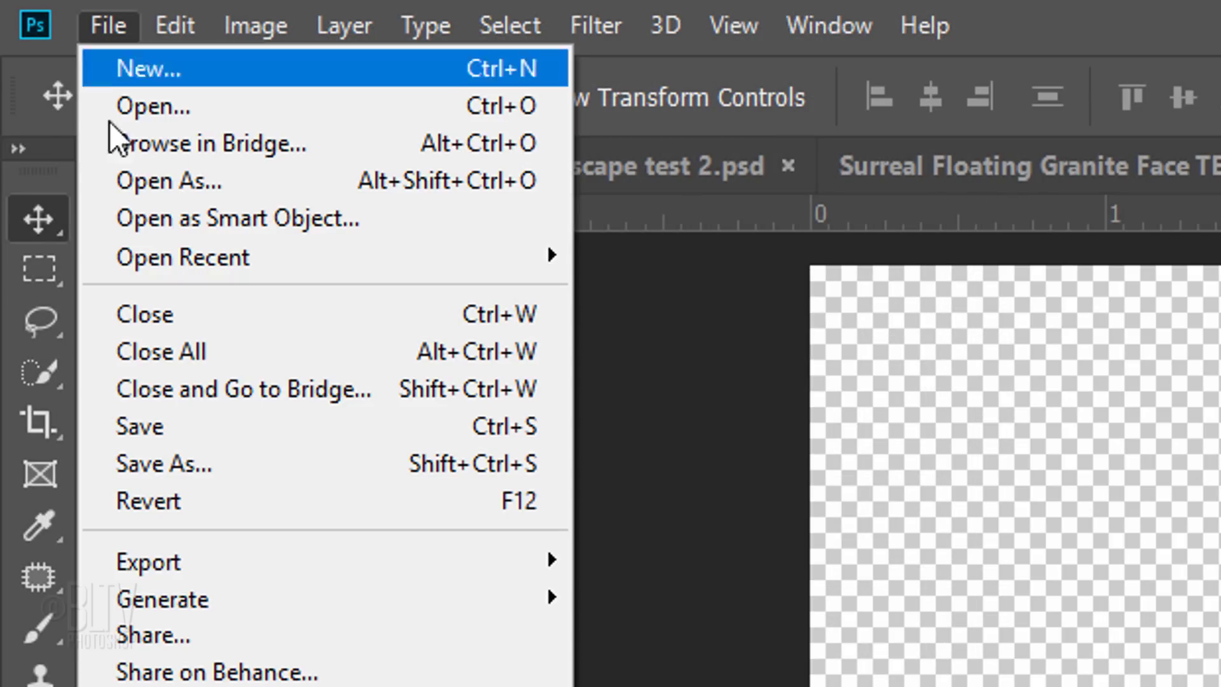
left_click(153, 463)
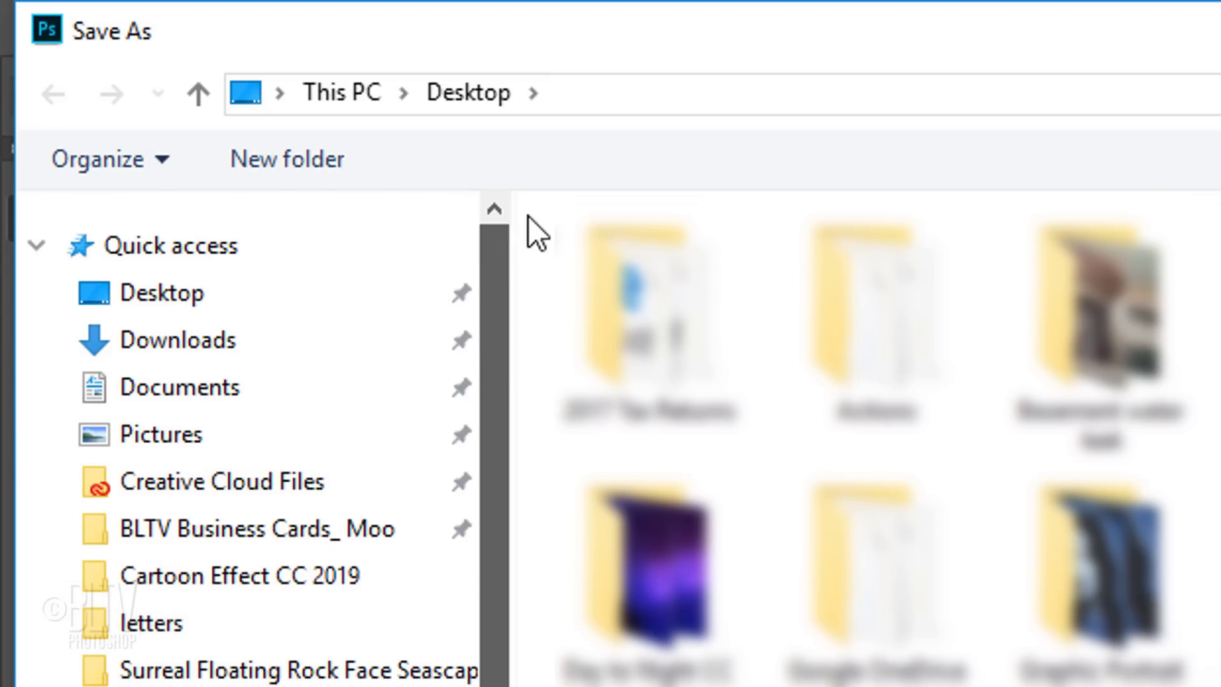
left_click(176, 293)
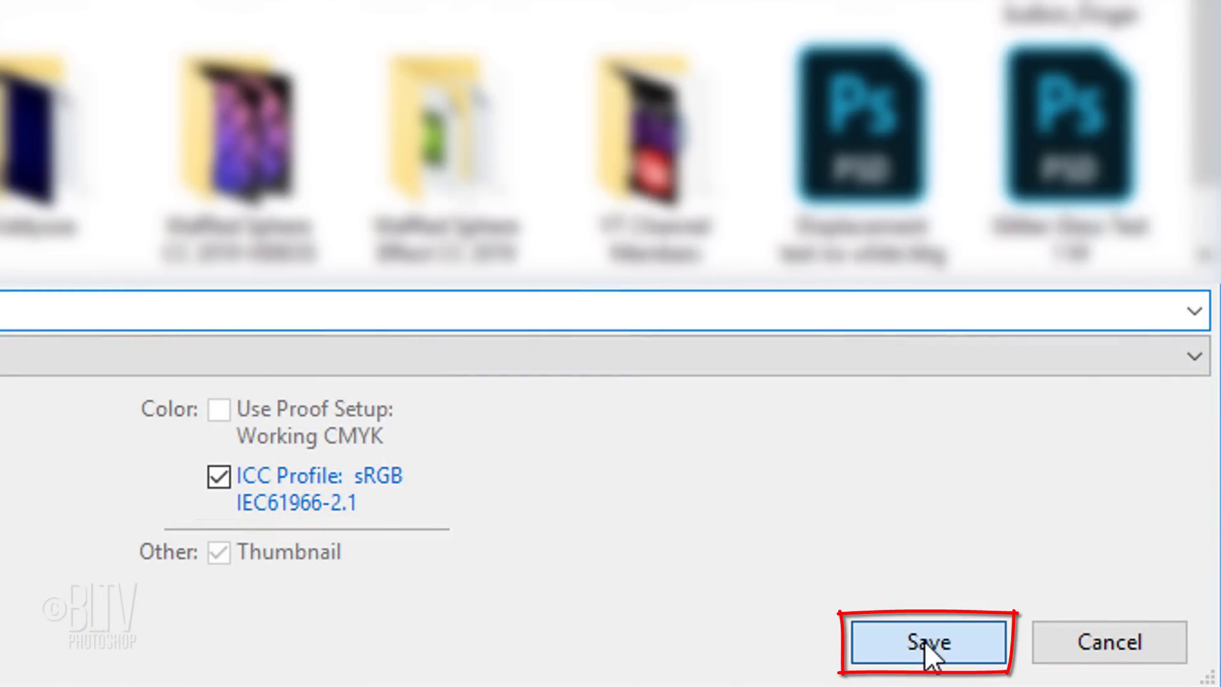
left_click(929, 643)
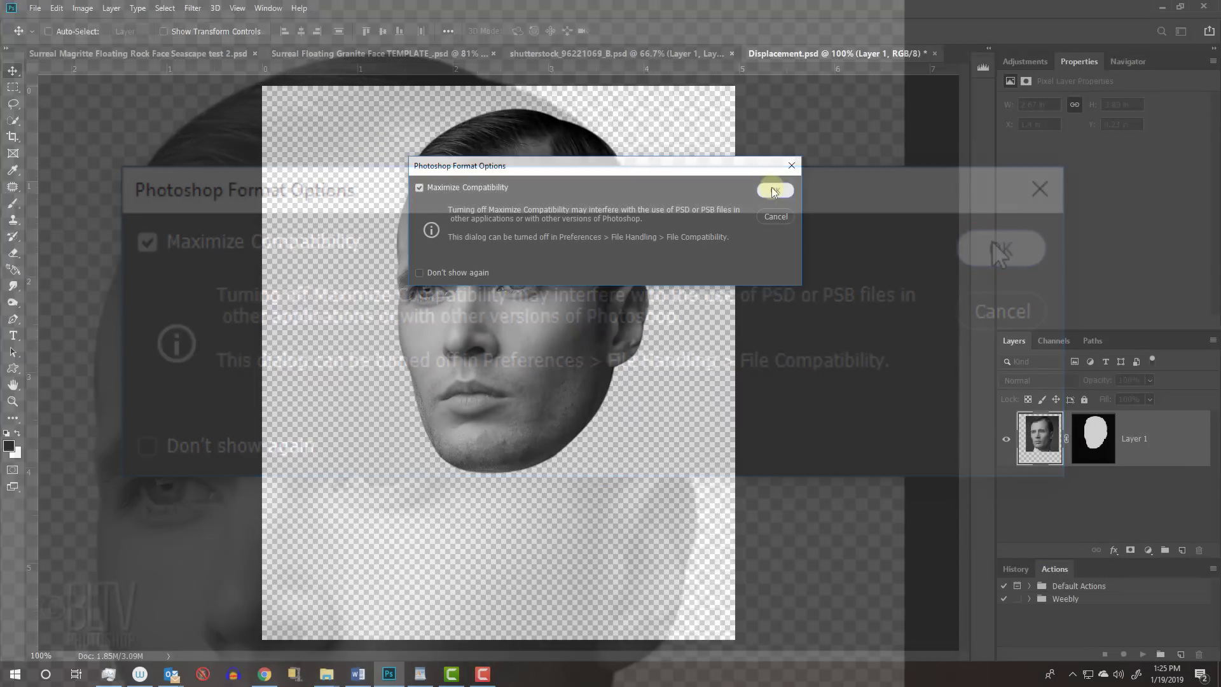
left_click(1000, 249)
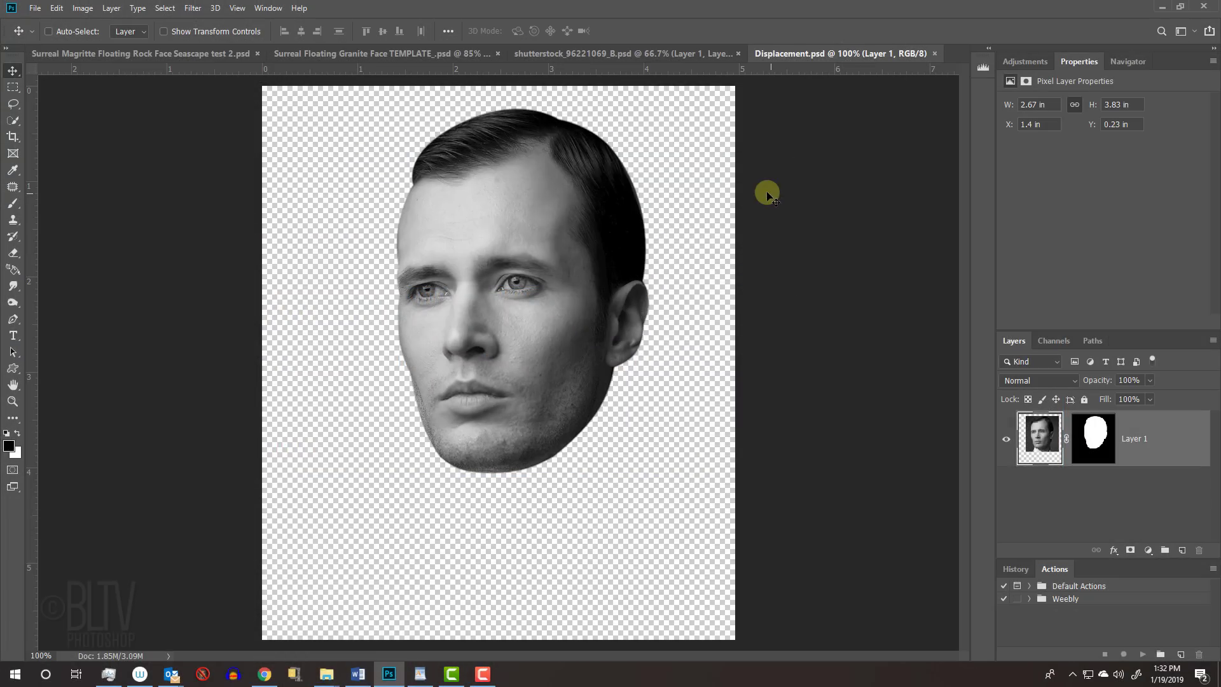
Back in the granite face template, convert Layer 1 to a smart object.
left_click(413, 54)
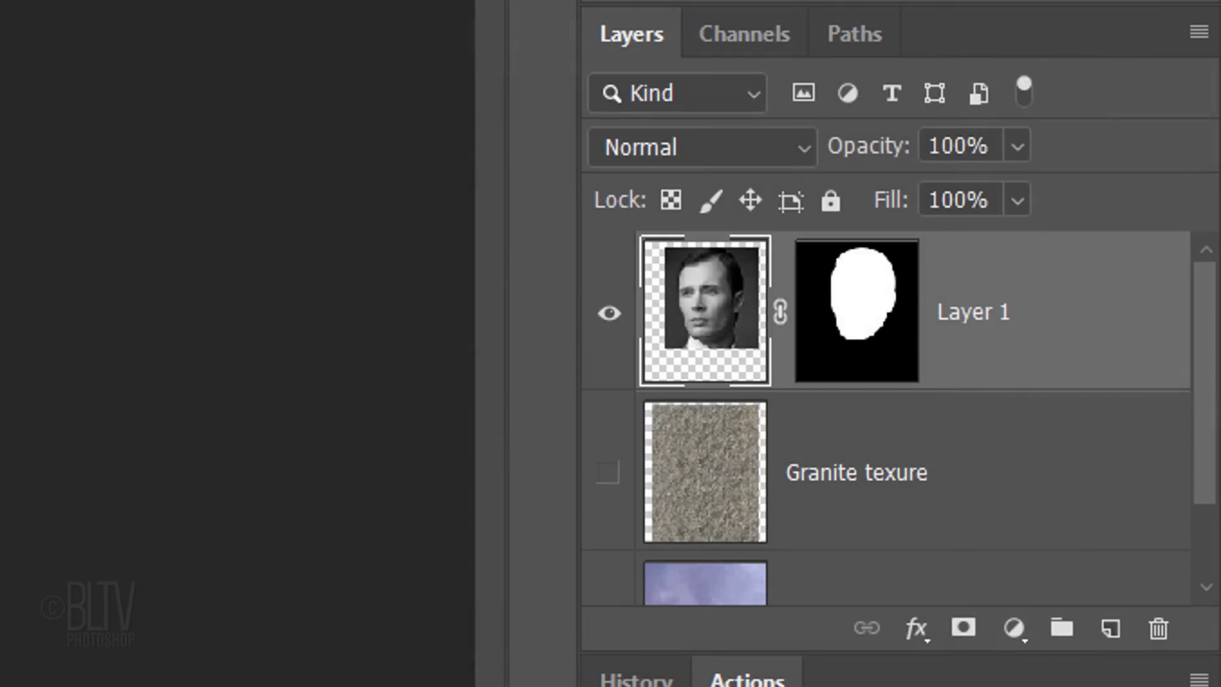
left_click(1199, 32)
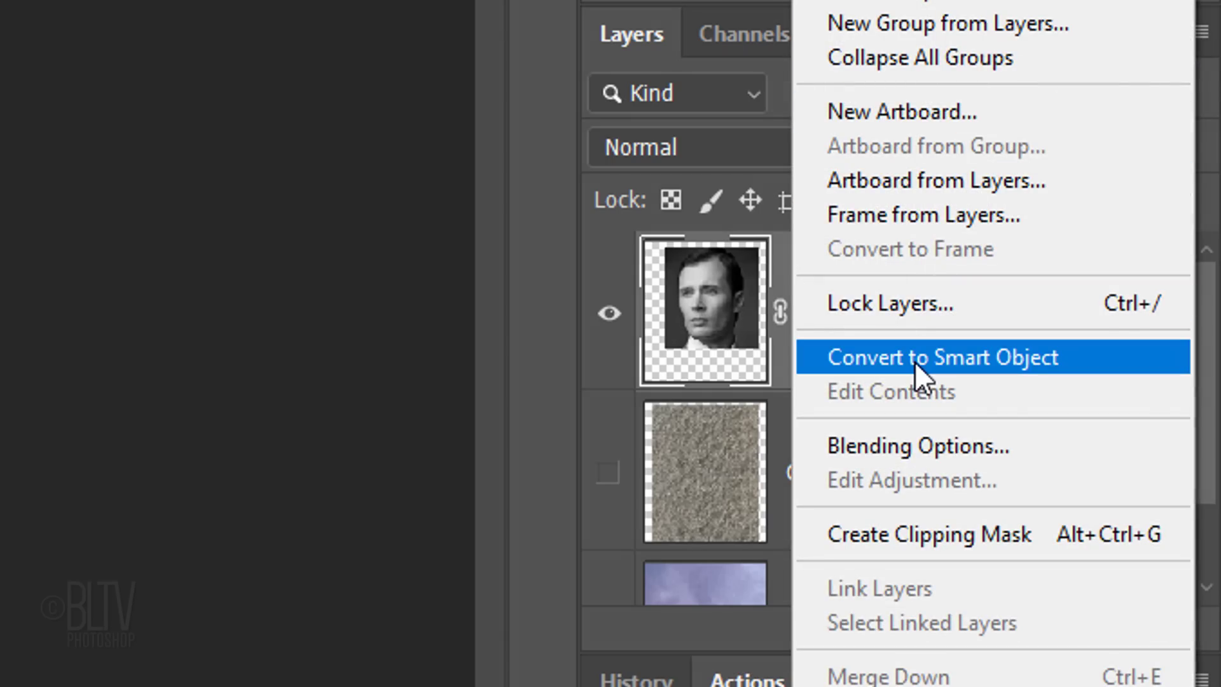
left_click(915, 361)
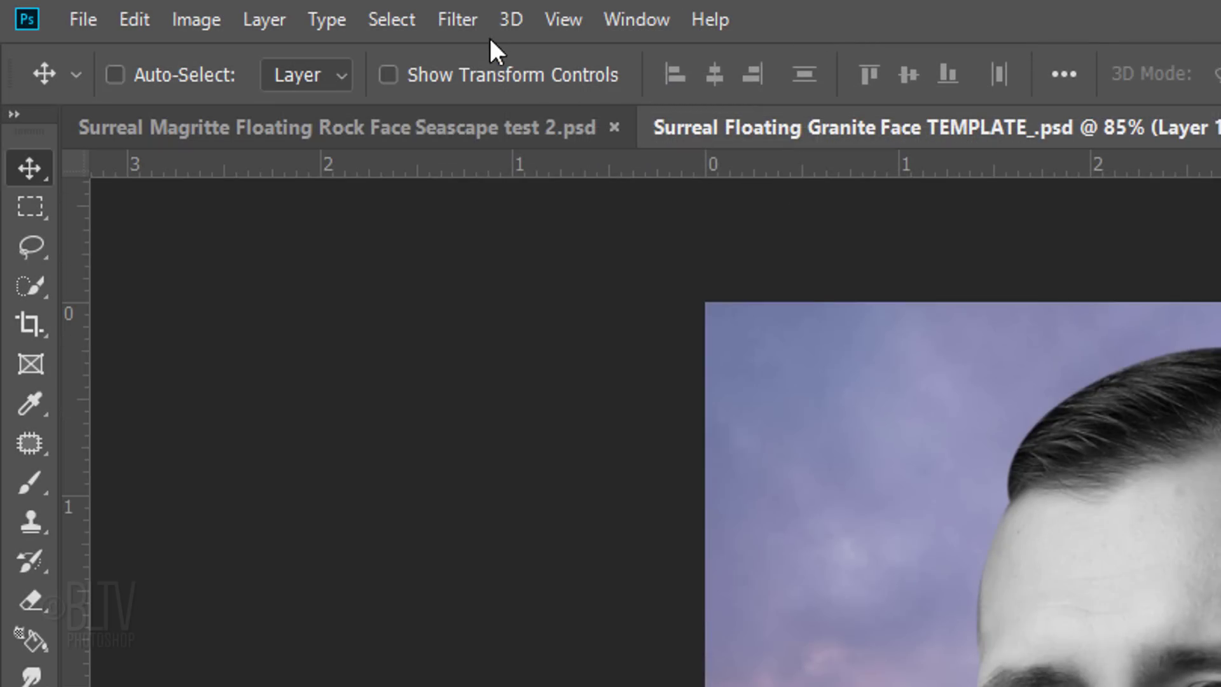
Apply a Median noise filter with a 10-pixel radius to Layer 1.
left_click(456, 19)
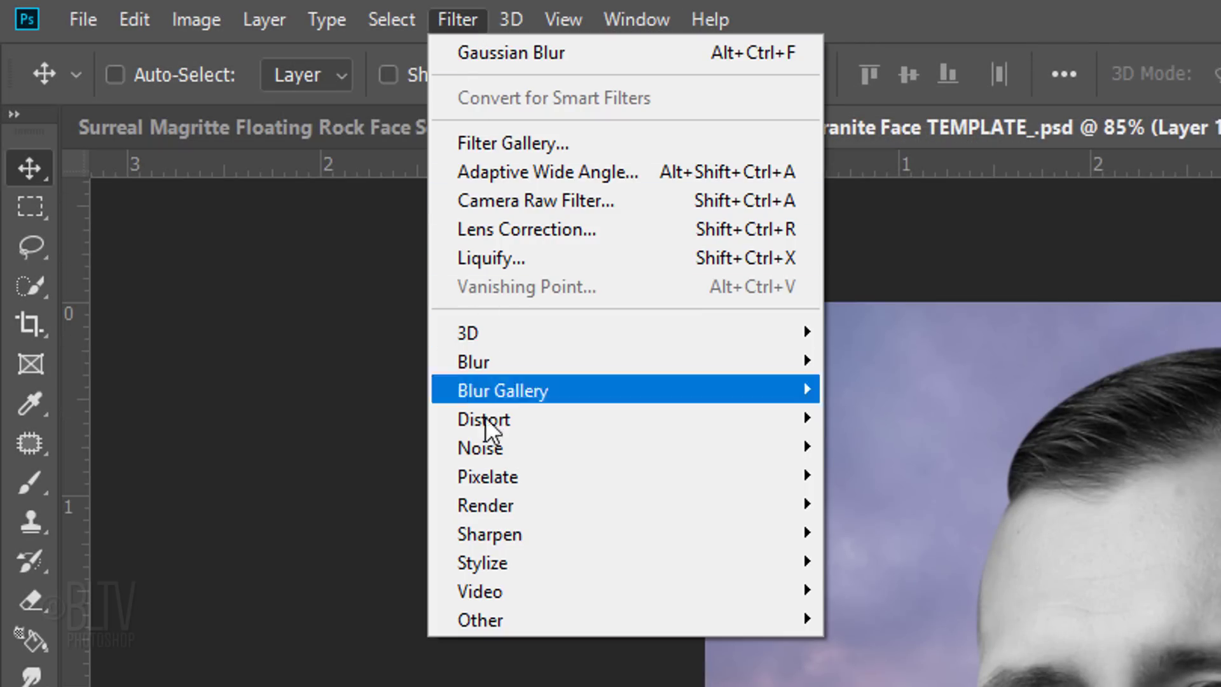
mouse_move(487, 451)
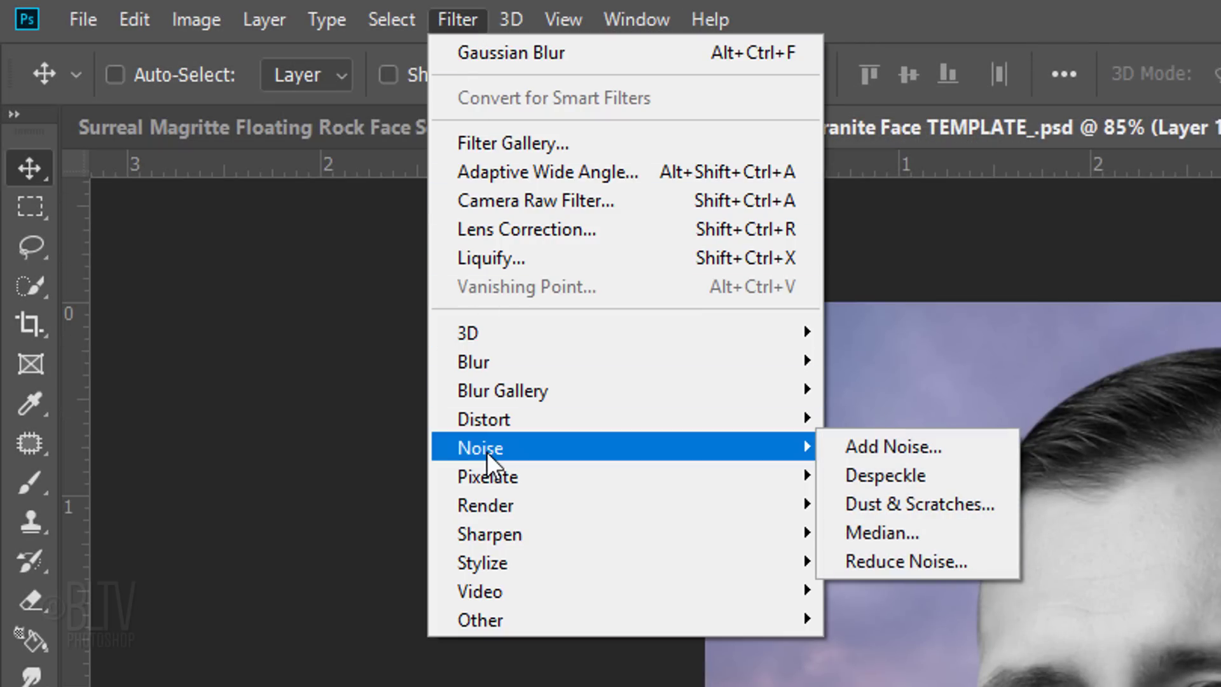
left_click(879, 537)
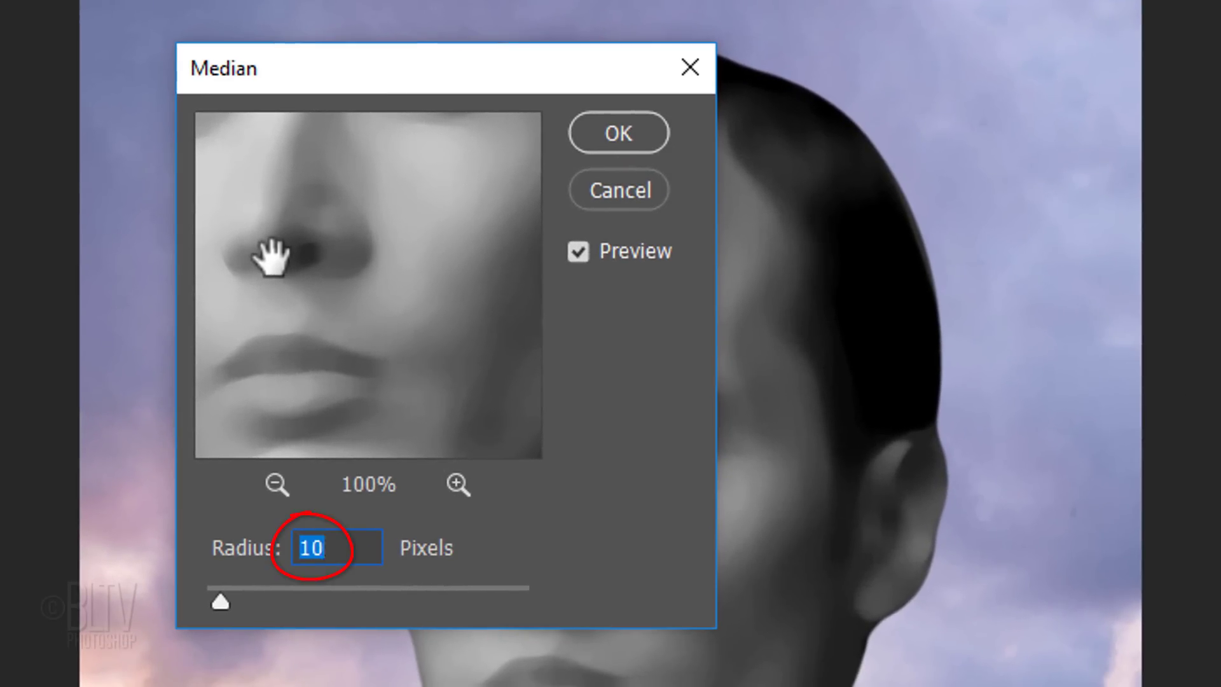
left_click(609, 145)
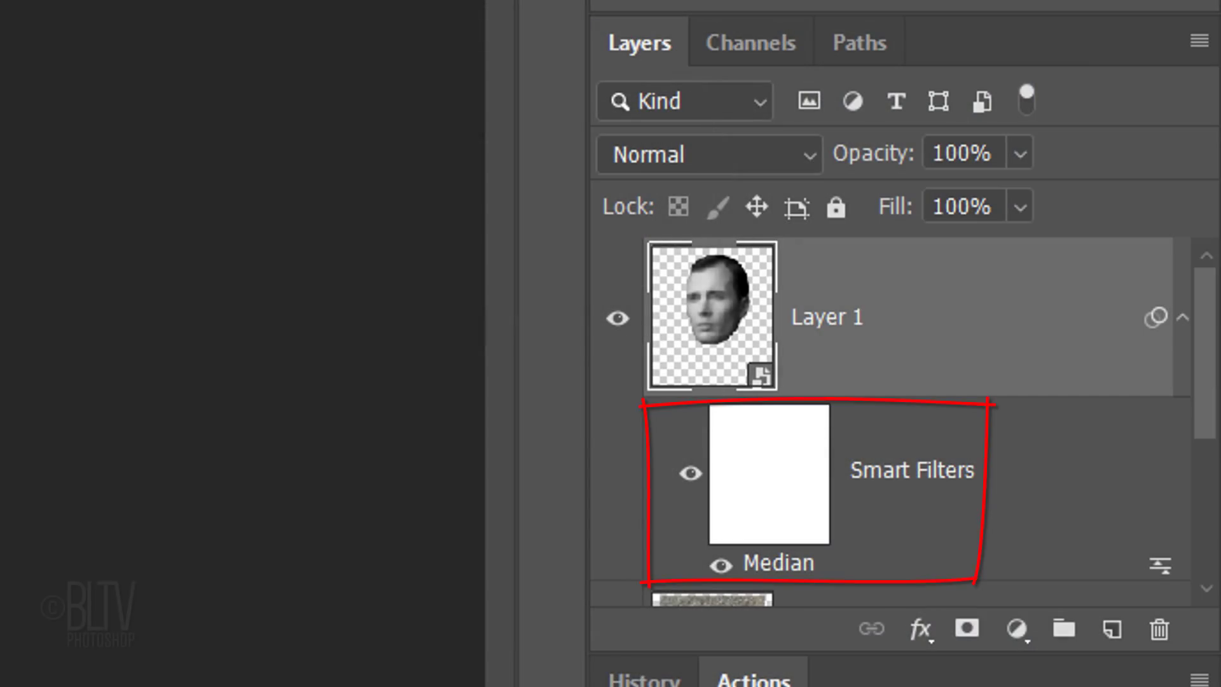
Place the Granite texure layer above Layer 1, make it visible, and change its blend mode.
left_click(1181, 321)
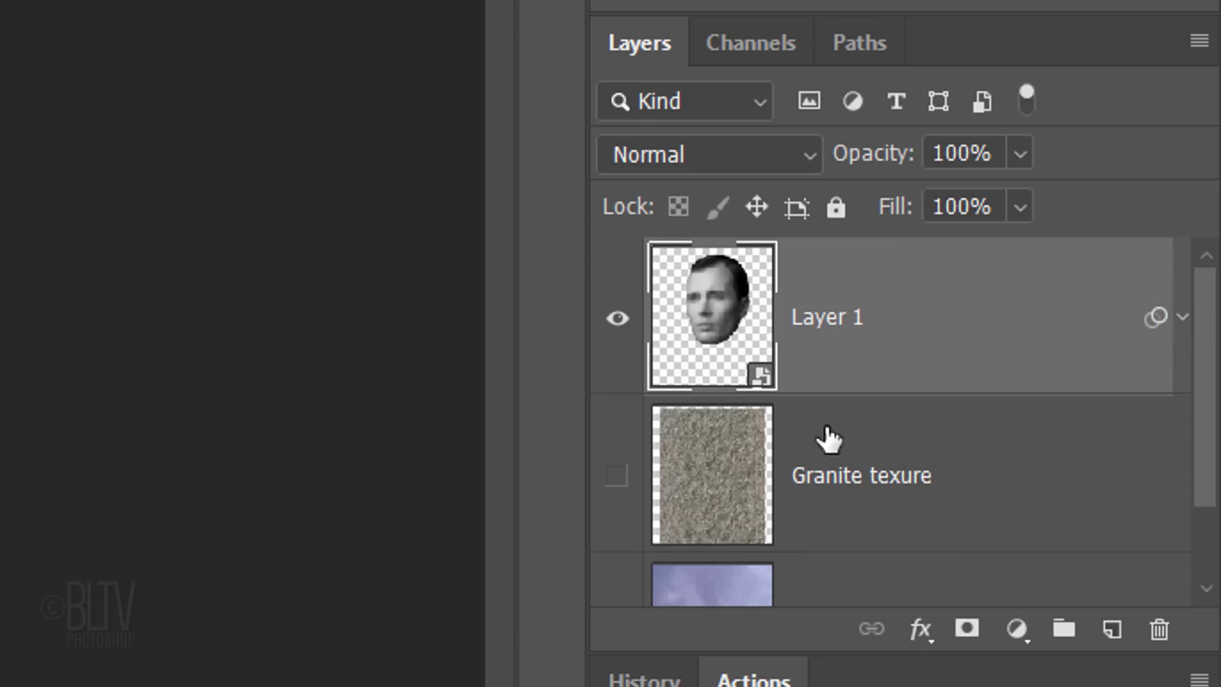
mouse_move(703, 482)
left_mouse_down()
mouse_move(715, 240)
mouse_move(719, 255)
left_mouse_up()
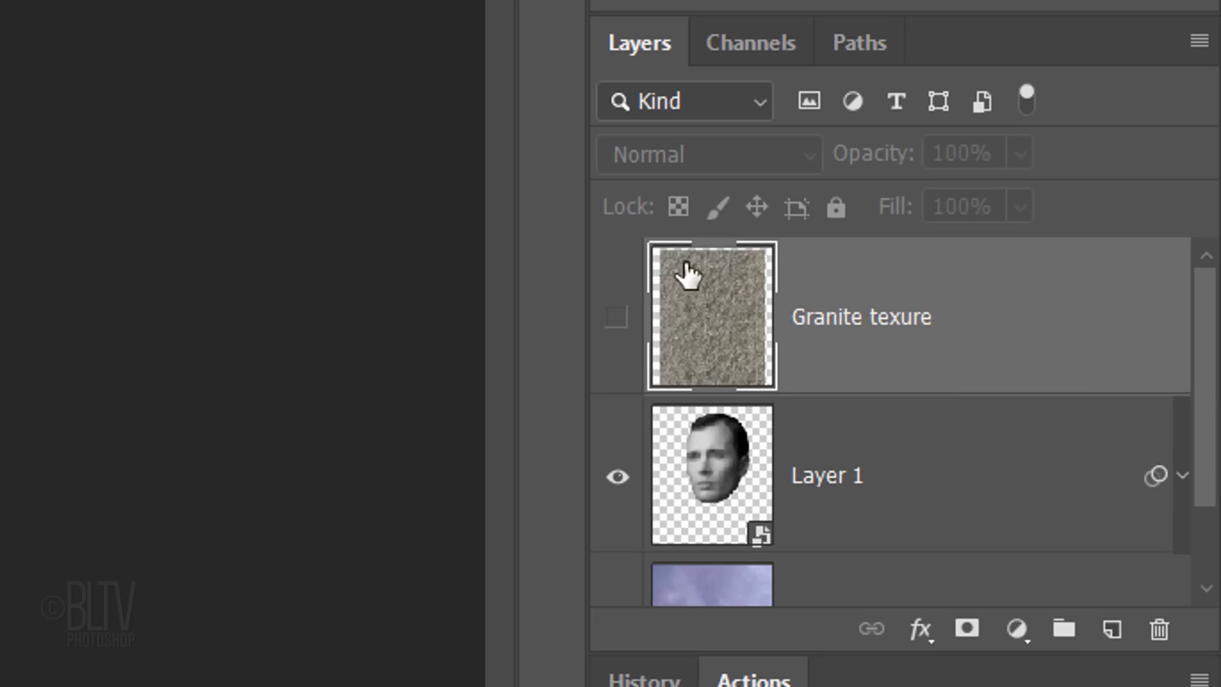
left_click(616, 318)
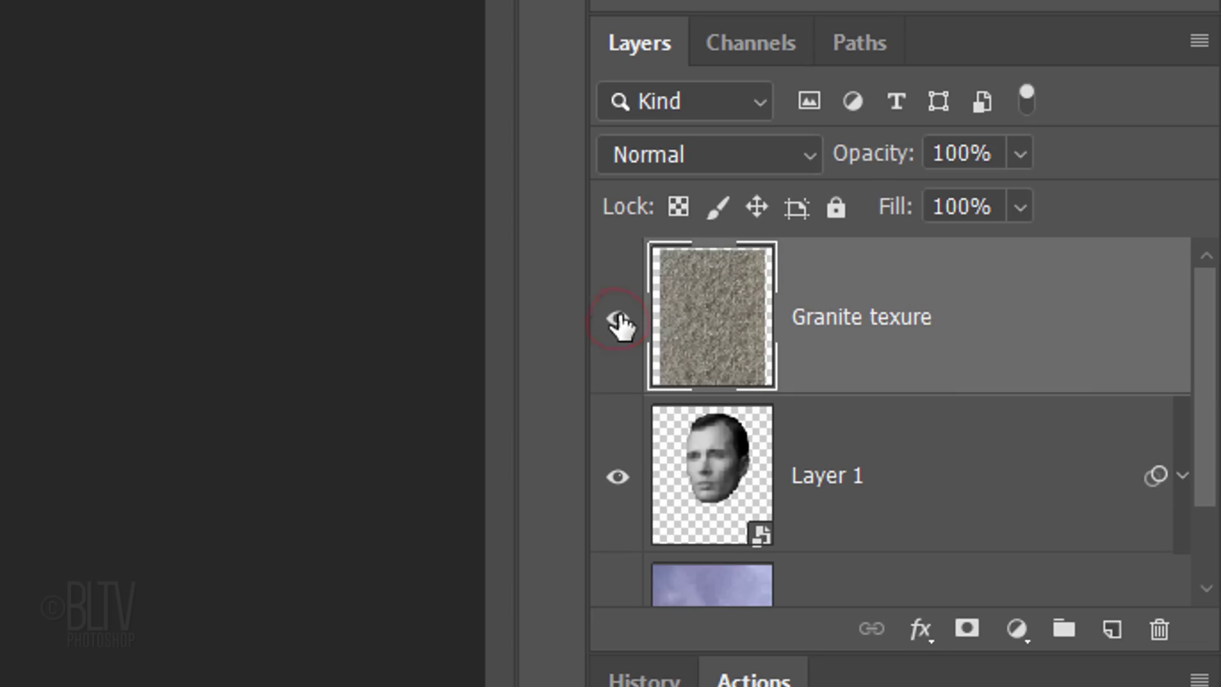
left_click(657, 155)
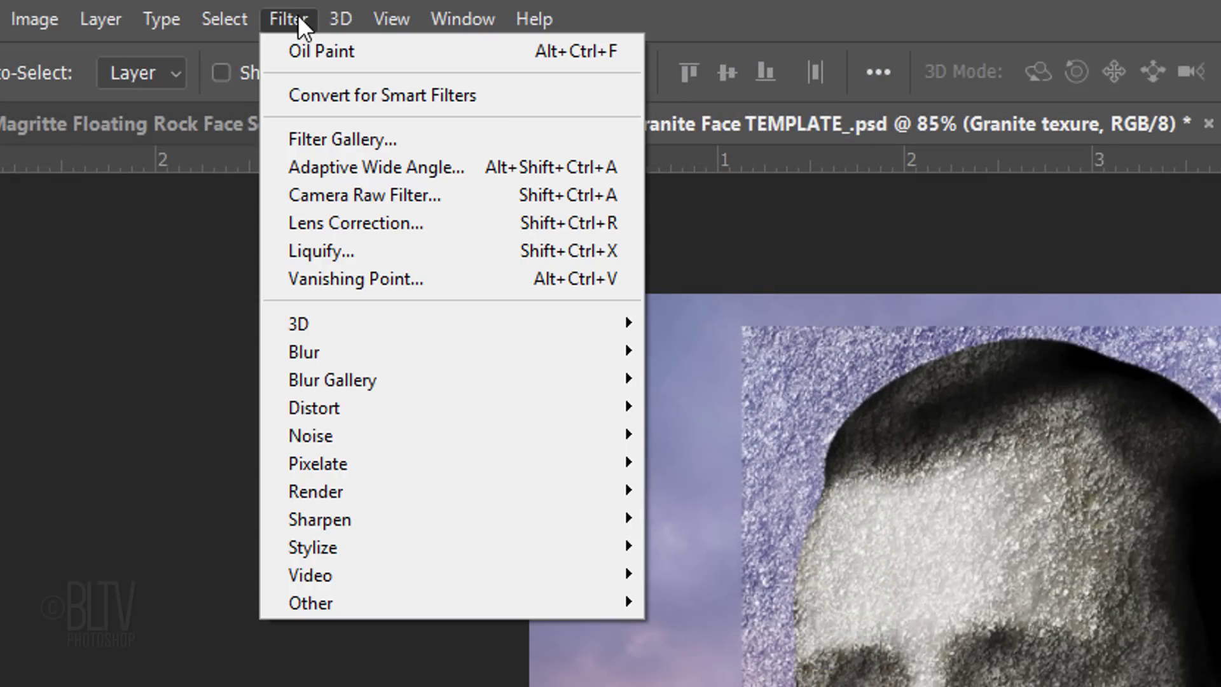
Displace the granite texture at scale 5 with Displacement.psd, then mask it to the head's shape.
mouse_move(306, 401)
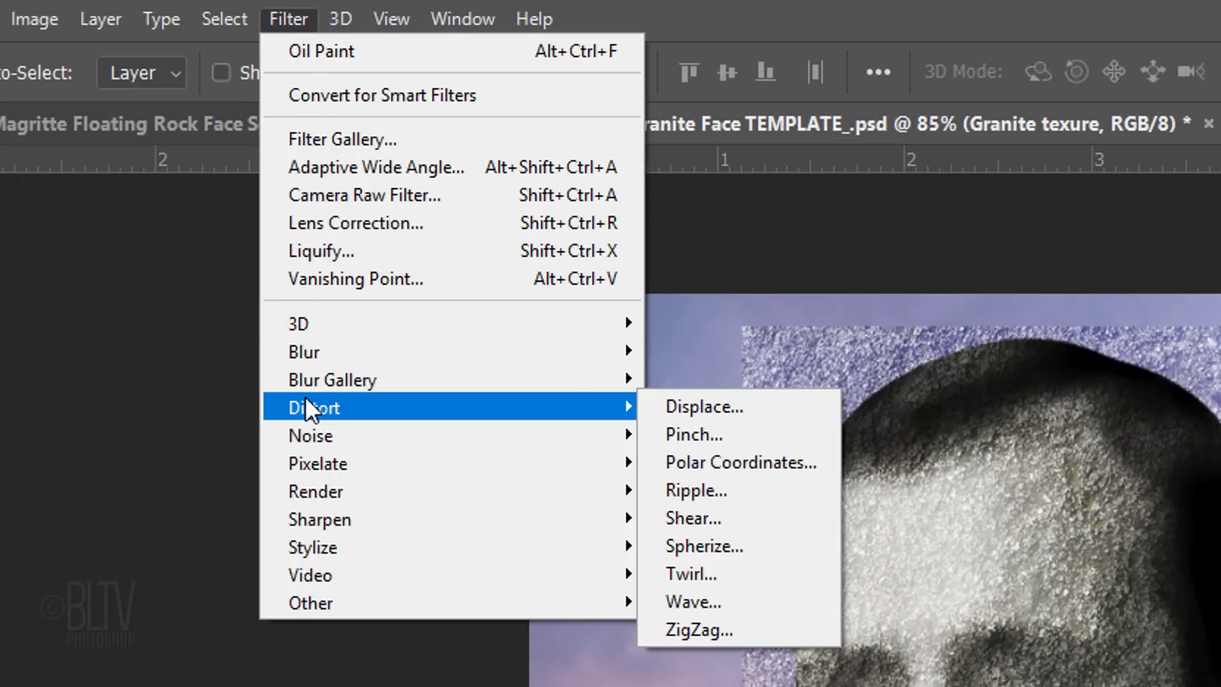
left_click(699, 417)
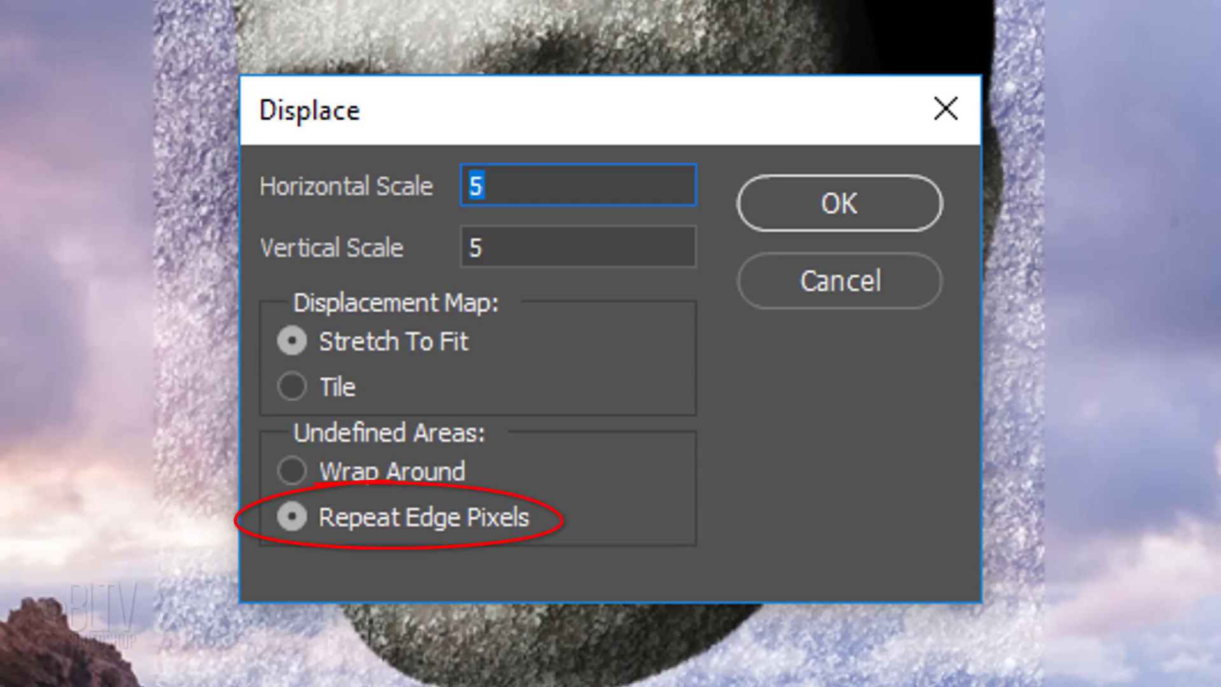
left_click(815, 216)
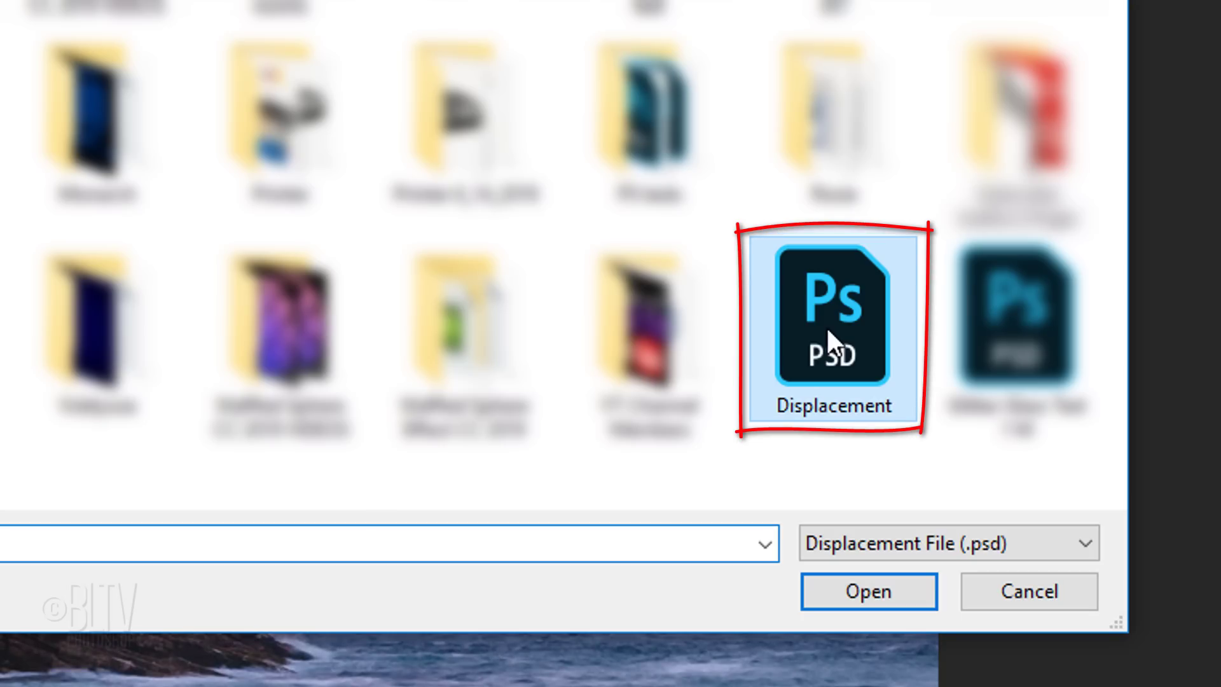
left_click(827, 337)
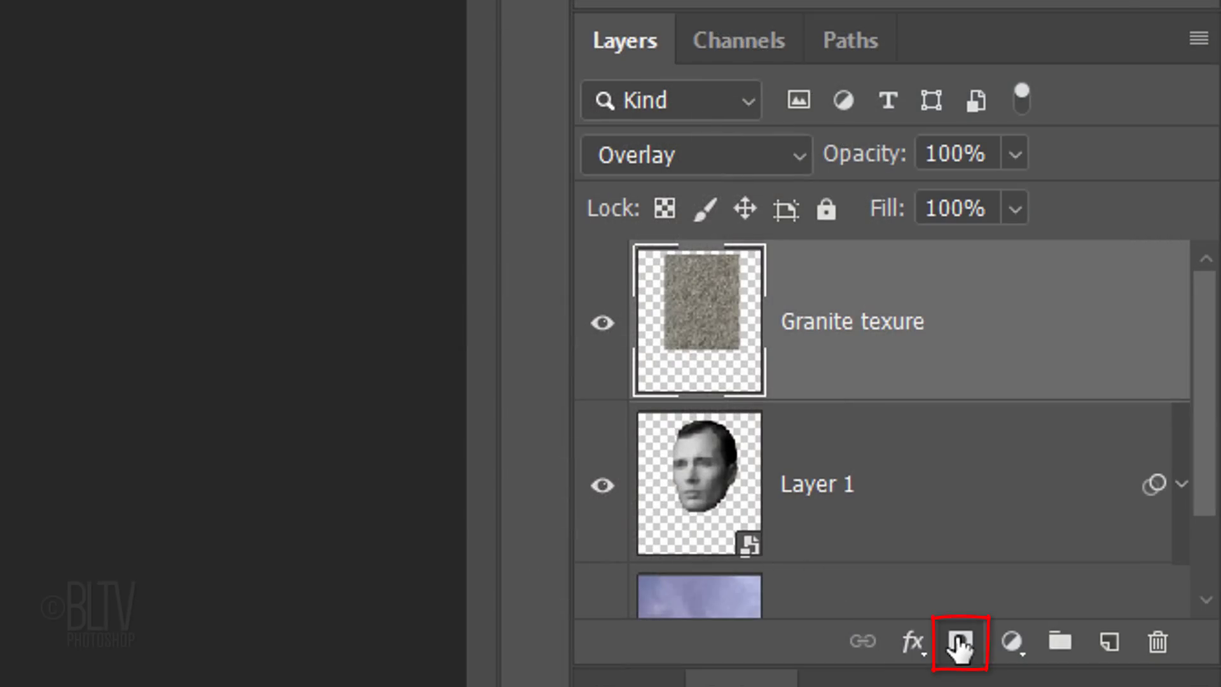
left_click(960, 644)
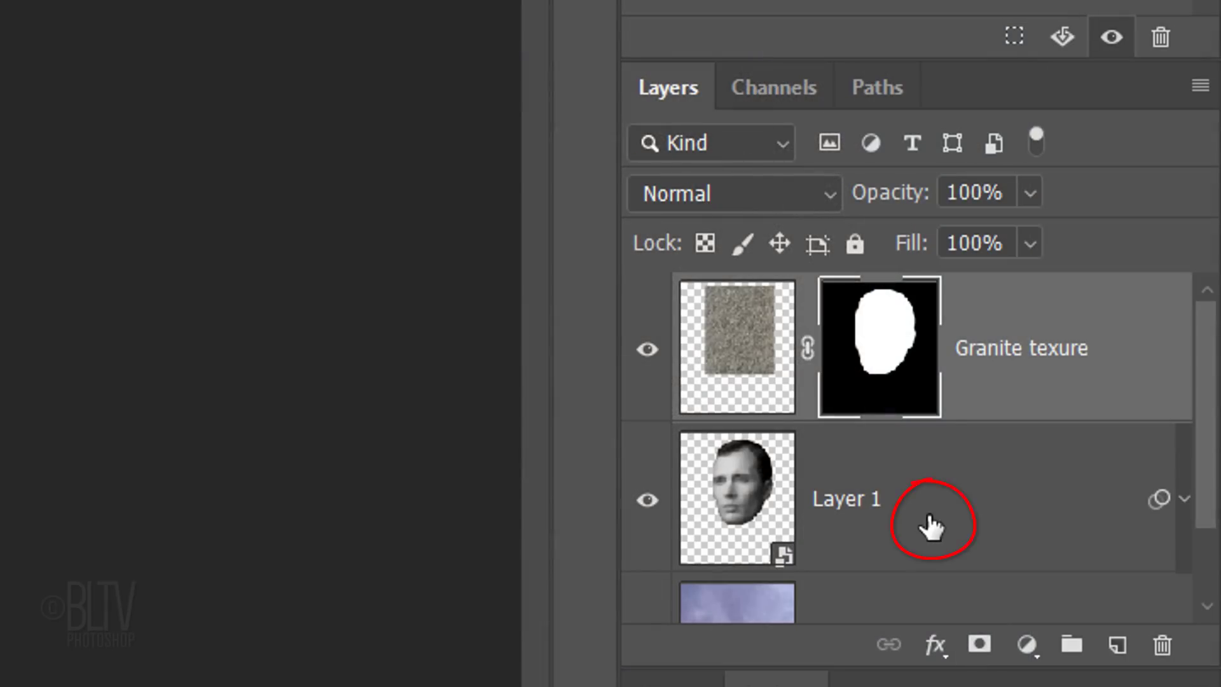
Add a Curves adjustment layer to Layer 1 and clip it to the face.
left_click(930, 499)
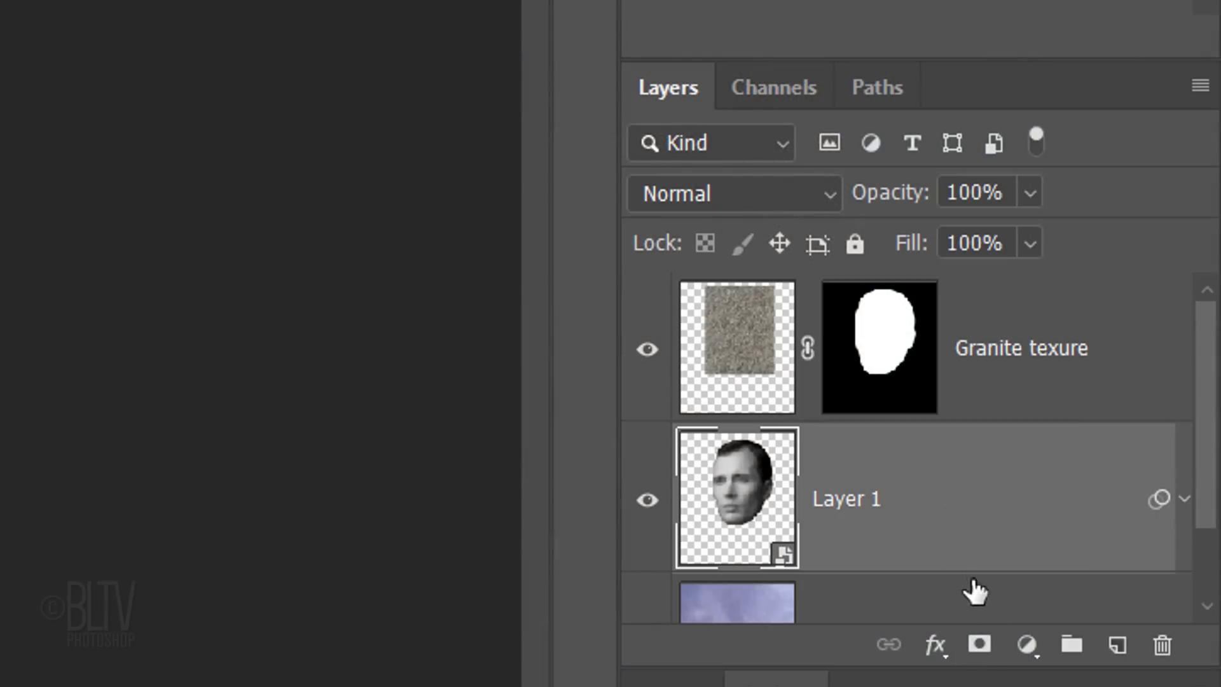
left_click(1025, 645)
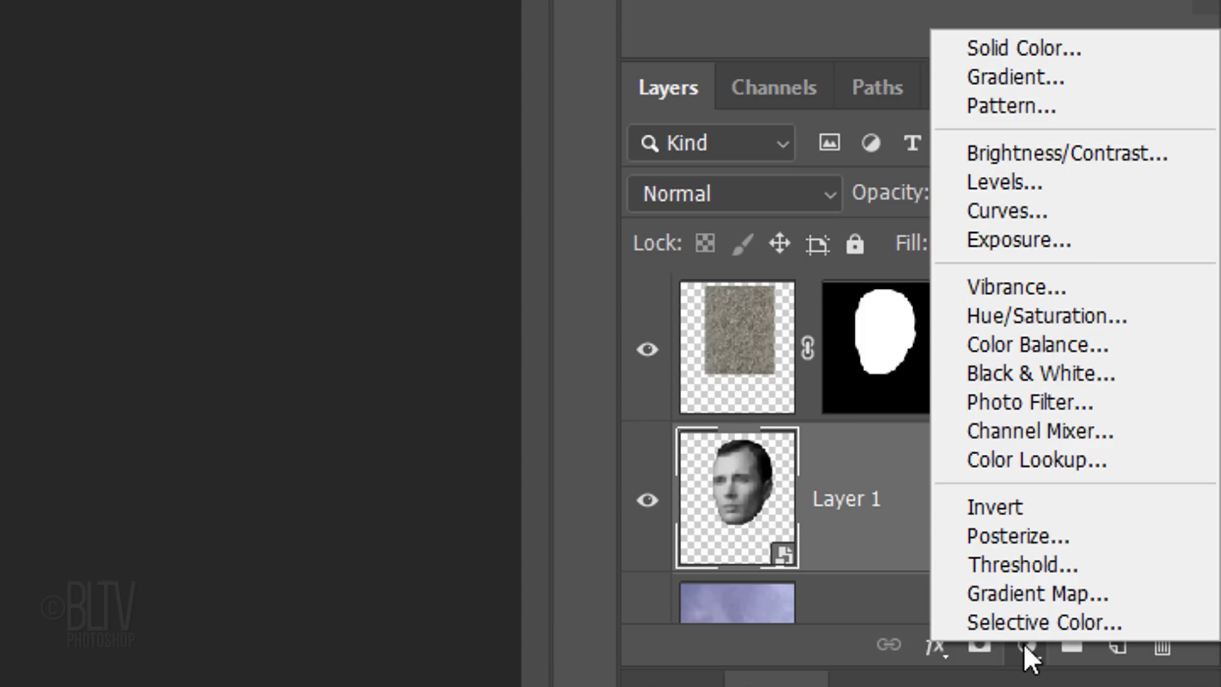
left_click(999, 205)
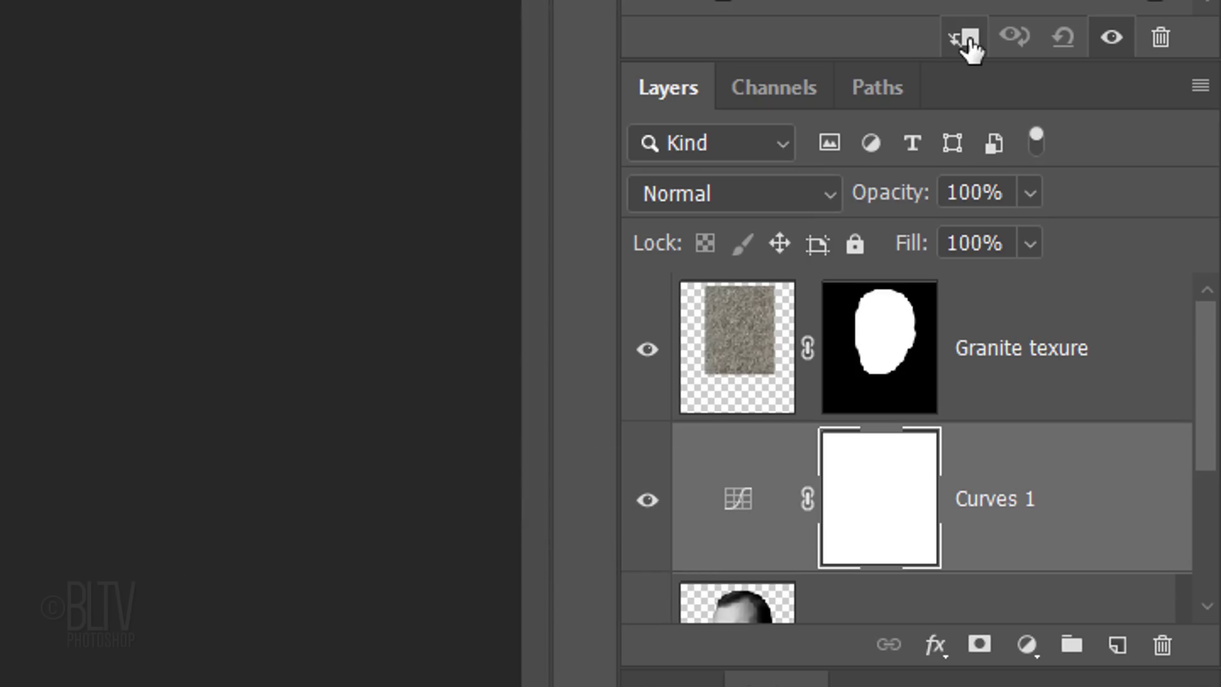
left_click(966, 38)
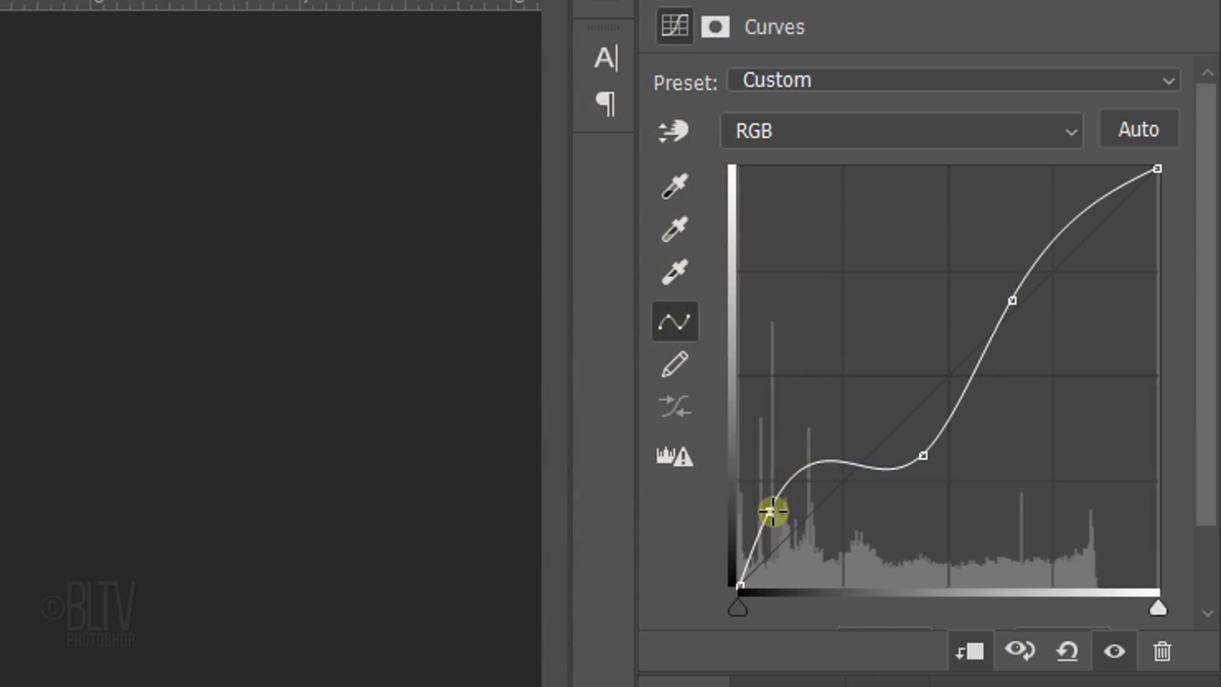
Try out curve points, reset the curve, then raise the black point to lift shadows.
left_click_drag(772, 511, 779, 686)
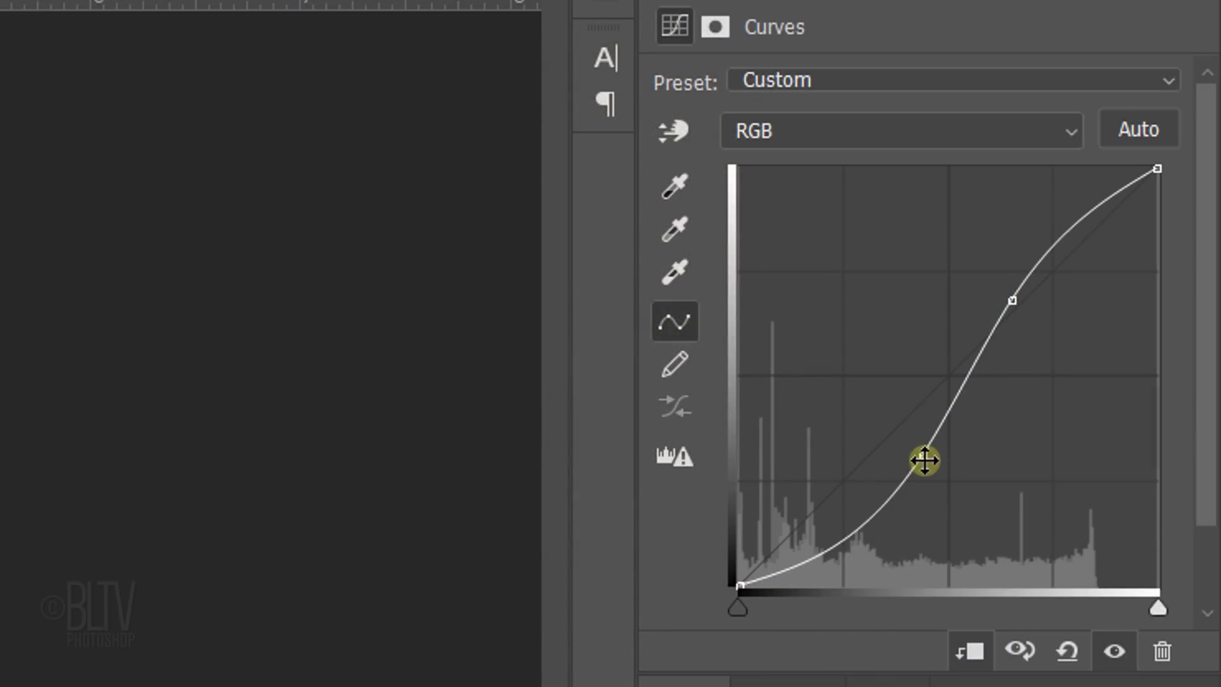
key("Delete")
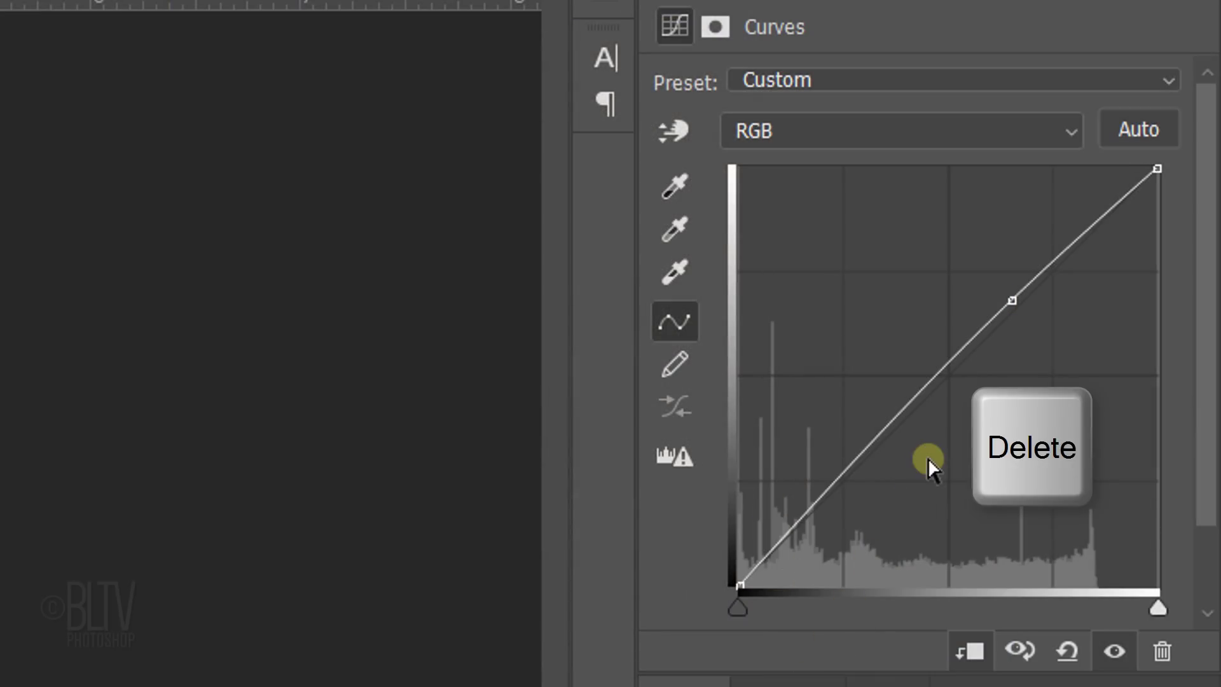
left_click(1020, 293, "ctrl")
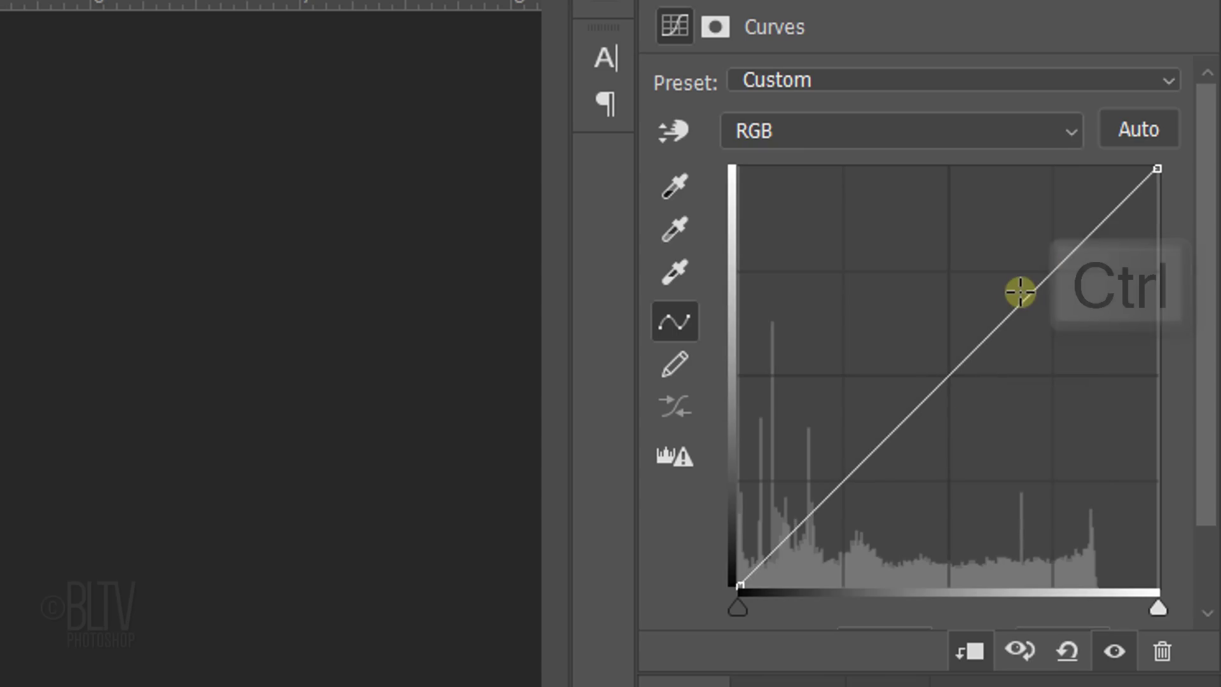
left_click_drag(978, 357, 1022, 407)
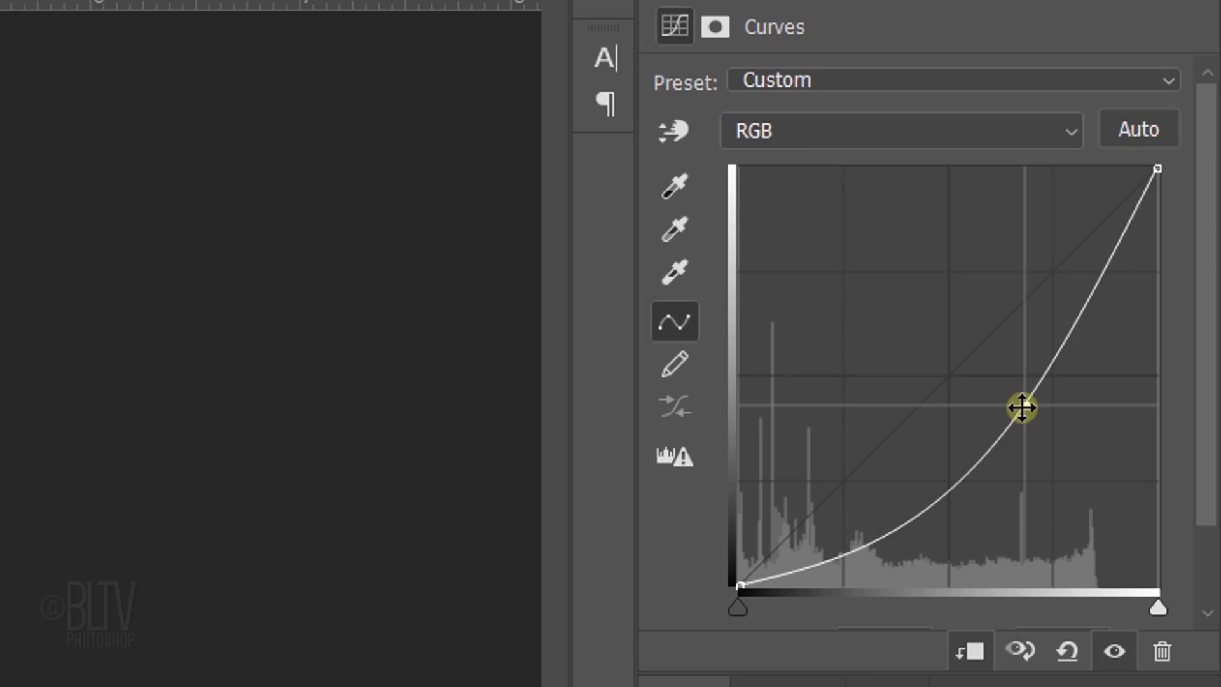
left_click_drag(1022, 407, 1025, 405)
left_click(1067, 650)
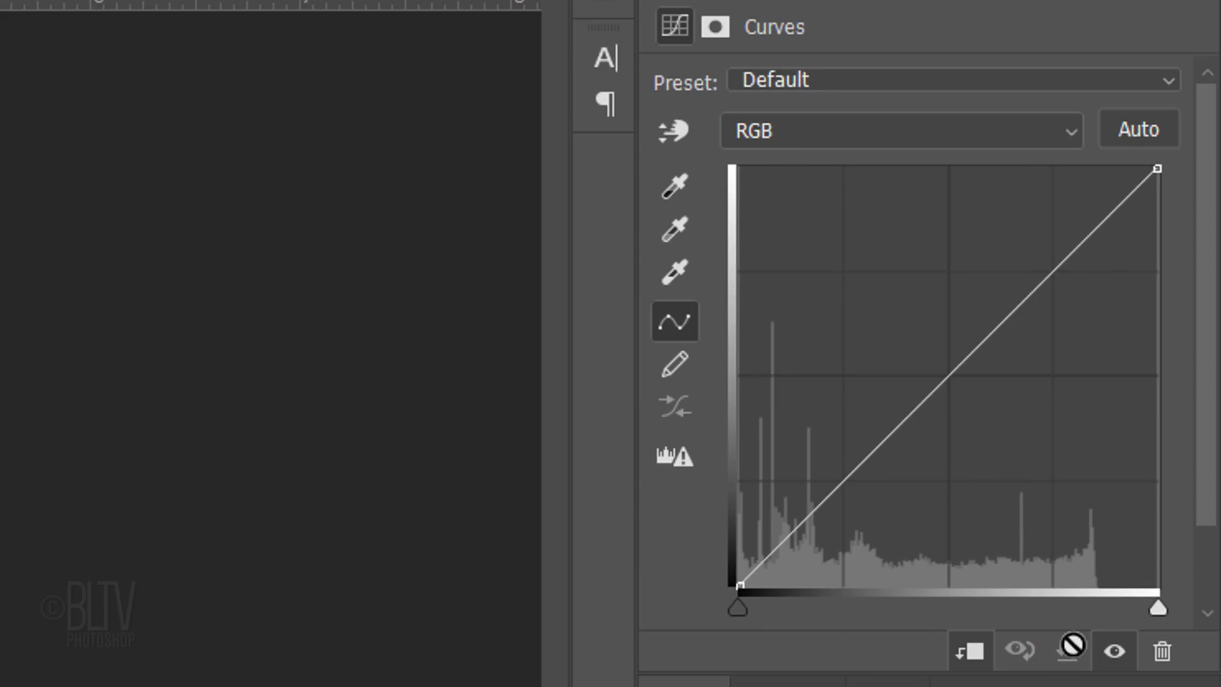
left_click_drag(739, 584, 755, 451)
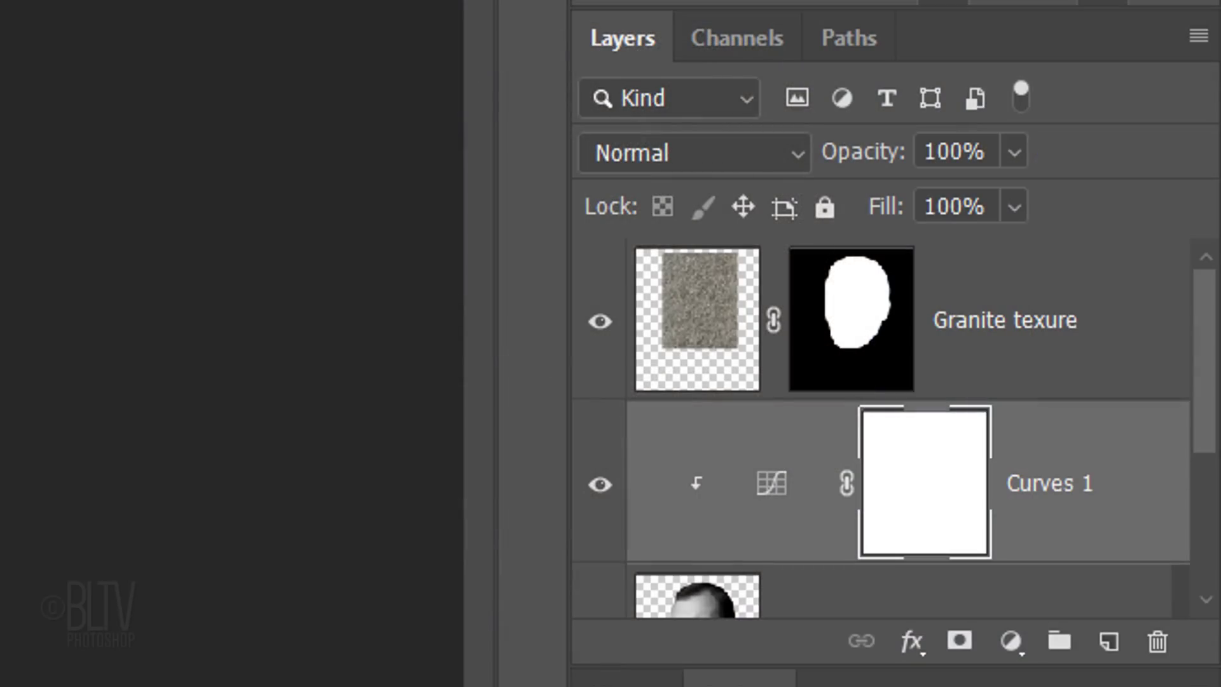
Group Granite texure, Curves 1 and Layer 1 with Ctrl+G and name the group 'Head'.
left_click(953, 351)
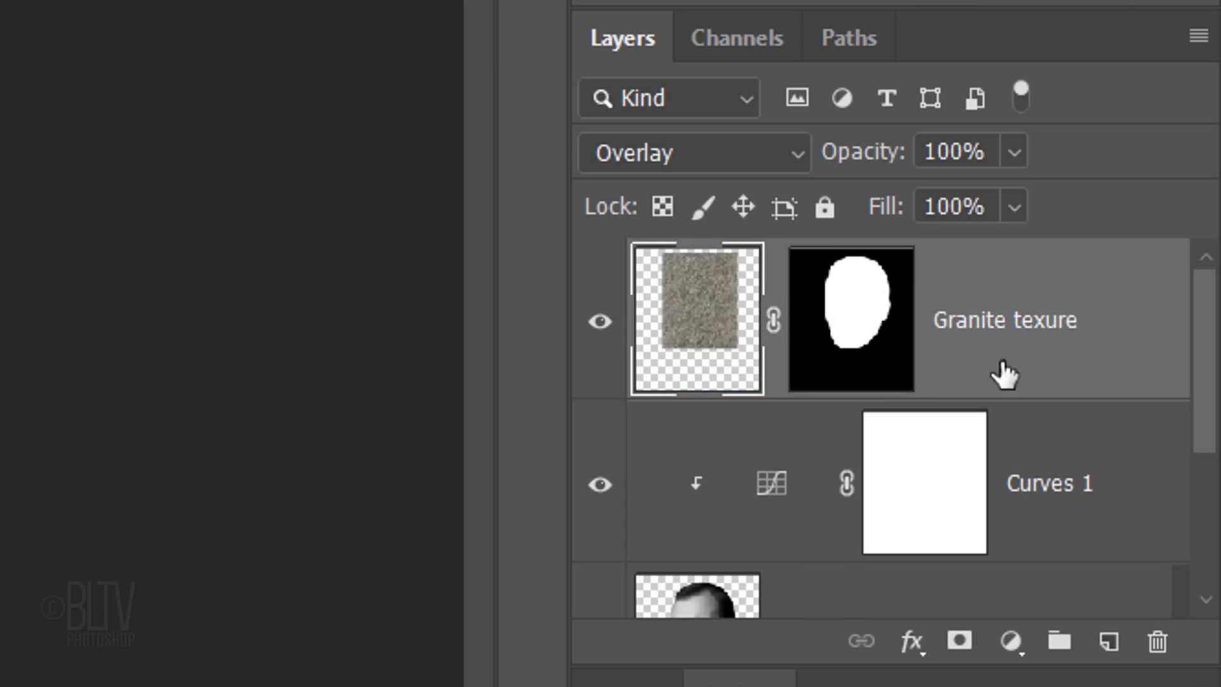
left_click_drag(1202, 388, 1201, 531)
left_click(920, 401, "shift")
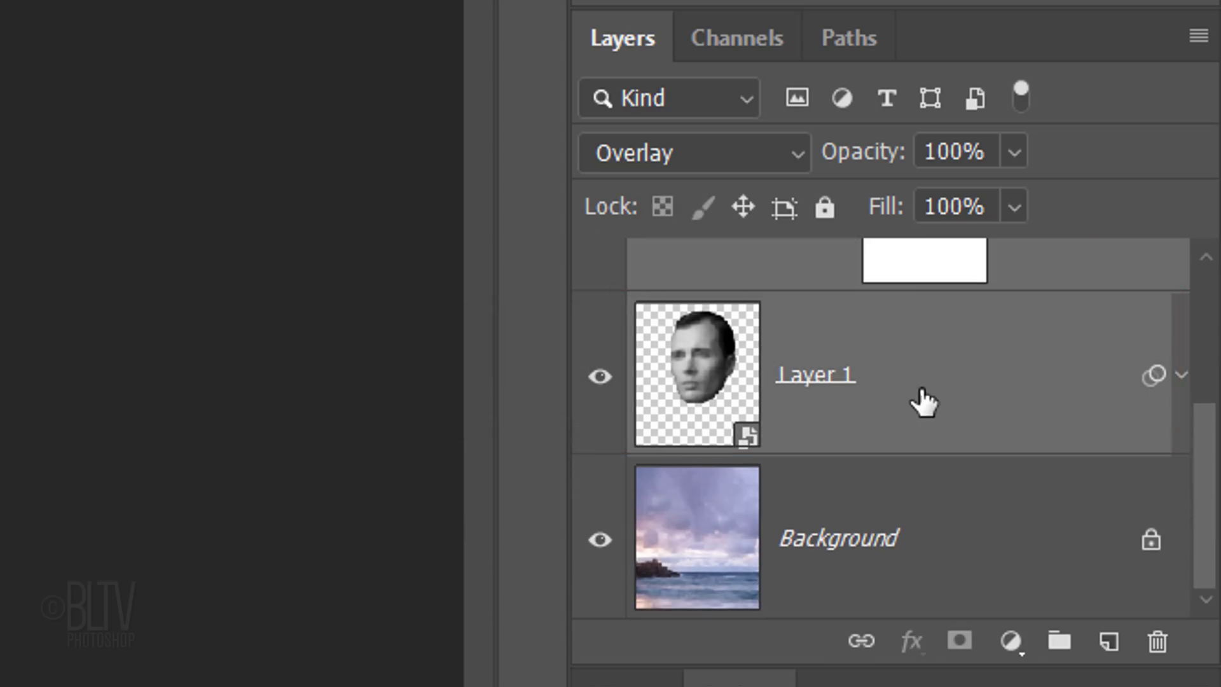
key("ctrl+g")
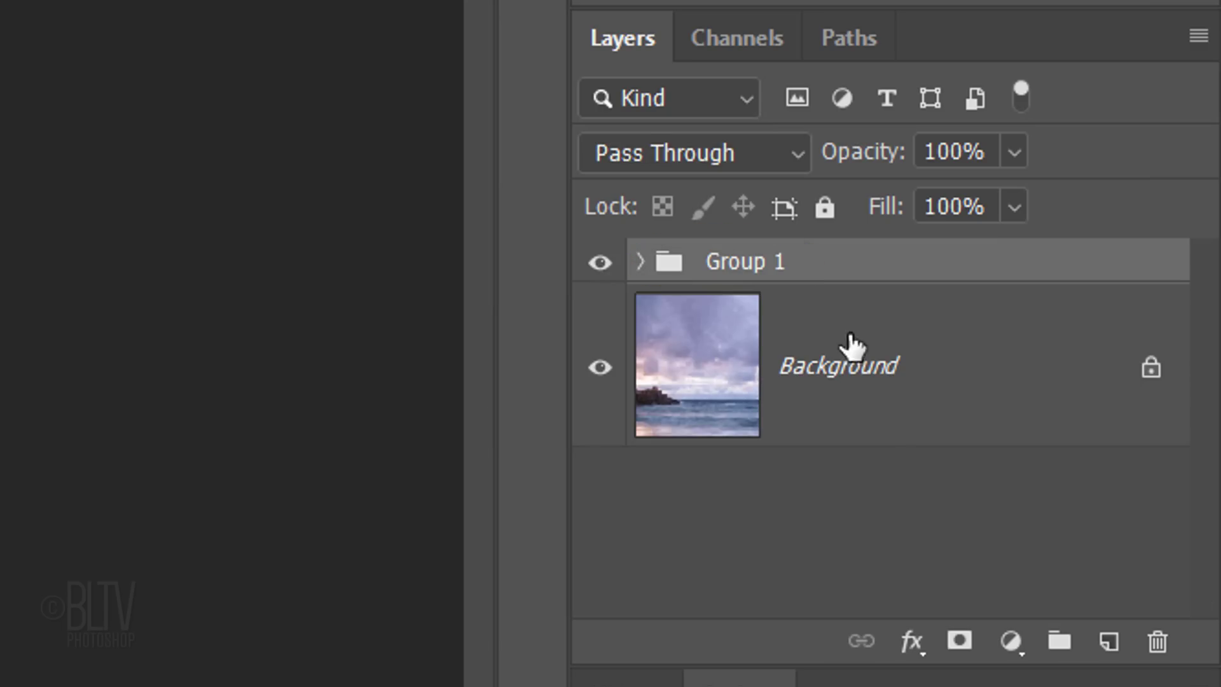
double_click(754, 264)
type("Head")
key("Return")
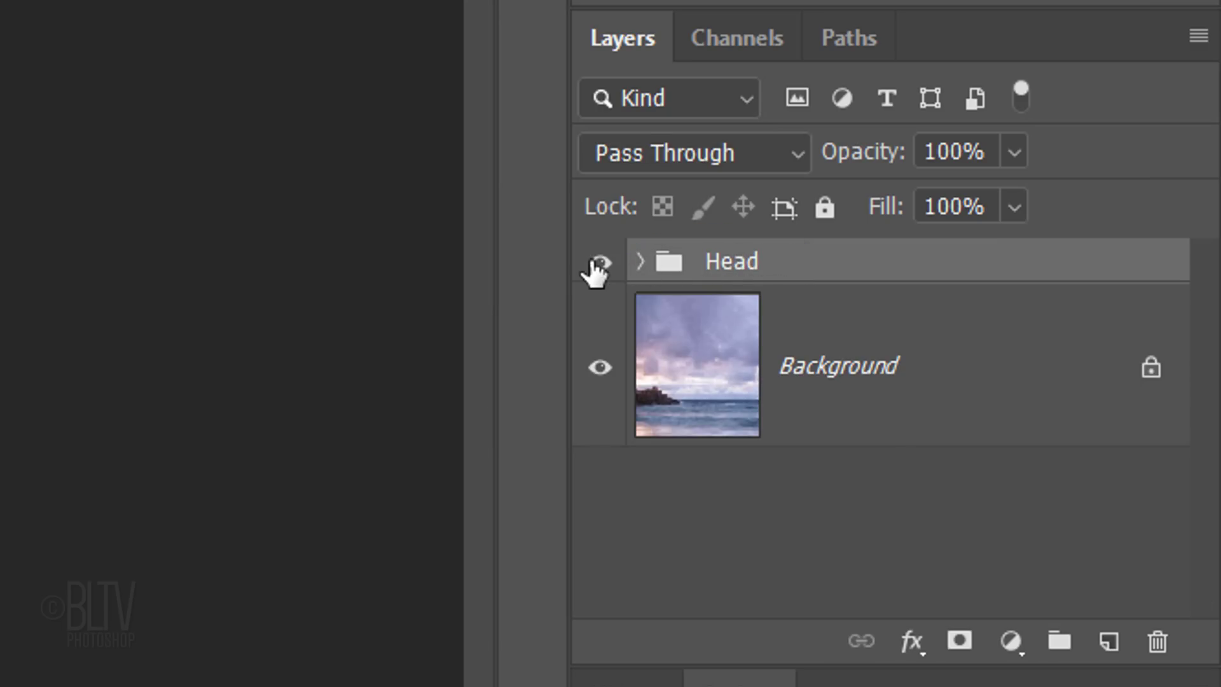
Convert the Background layer into a smart object.
left_click(706, 352)
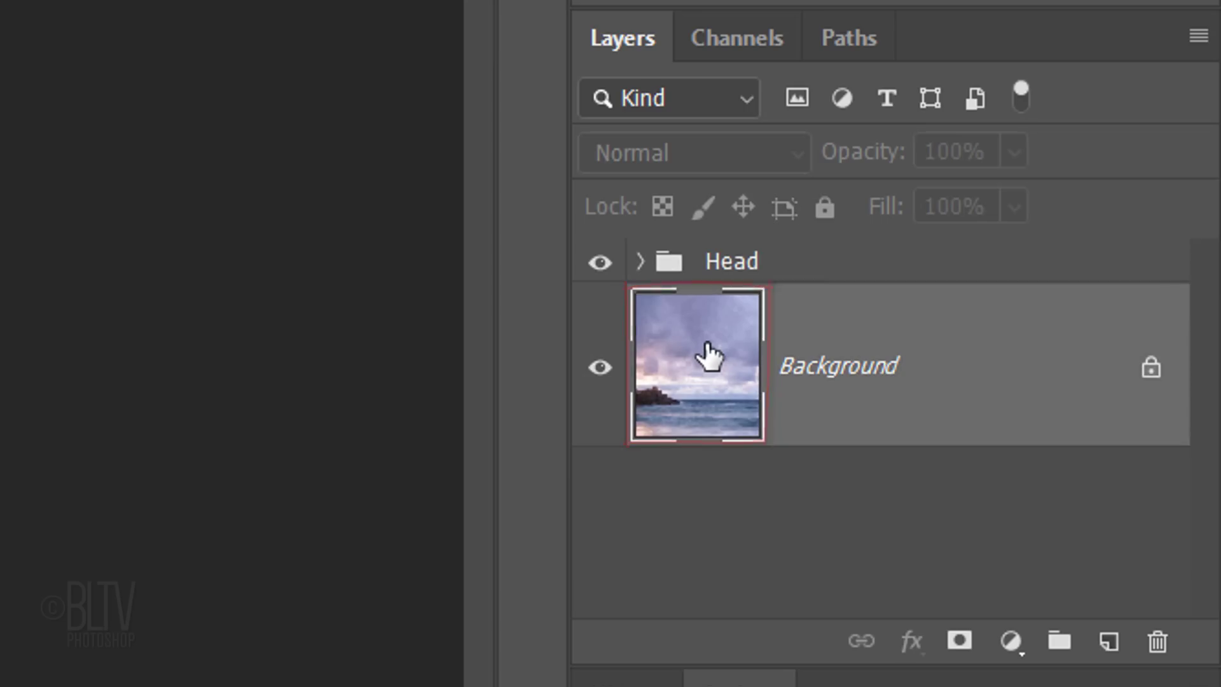
left_click(1198, 36)
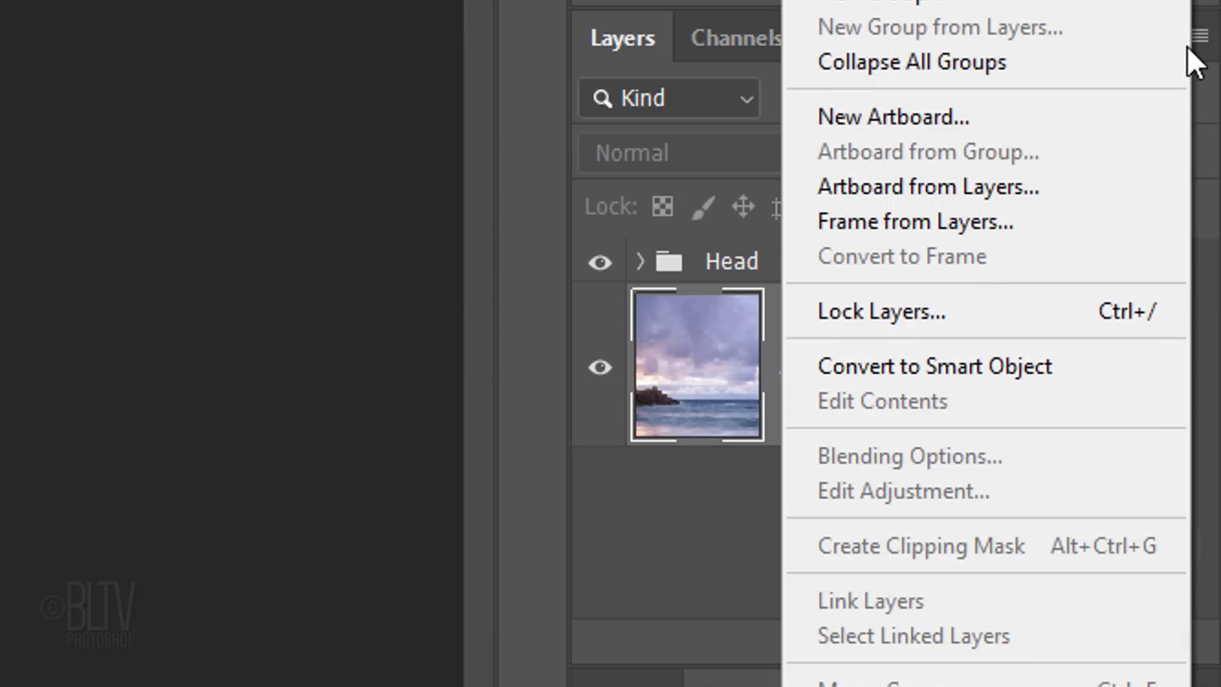
left_click(922, 366)
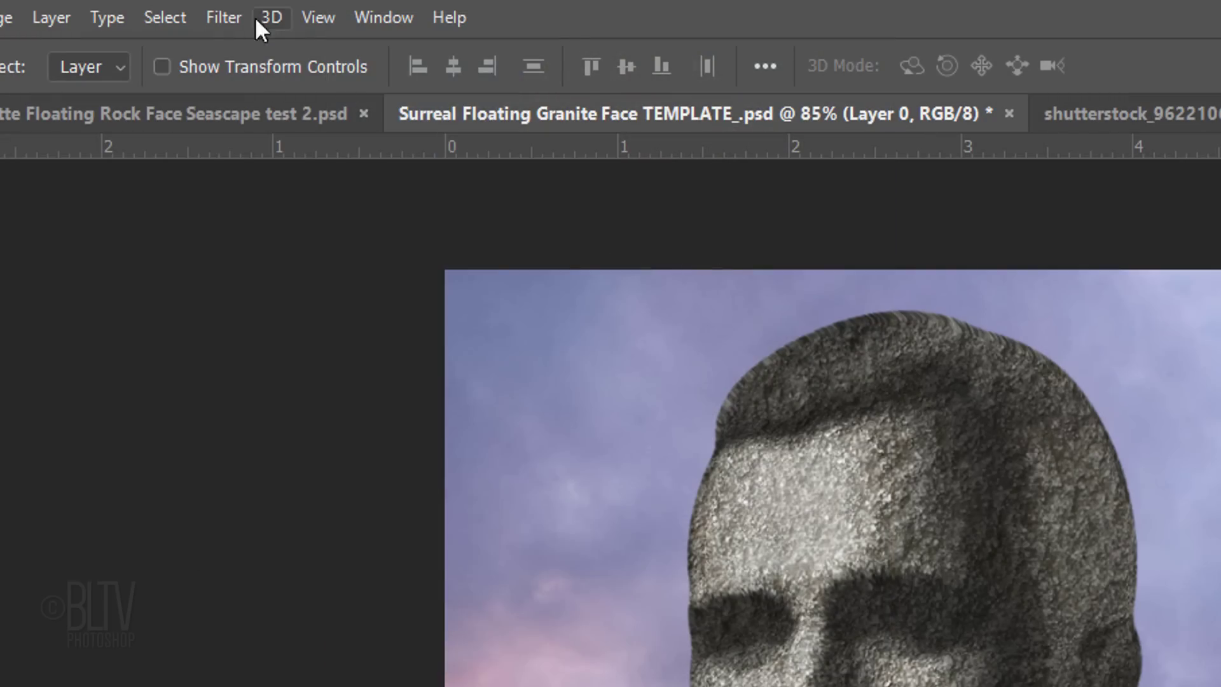
Apply an Oil Paint smart filter to the seascape layer with Lighting turned off.
left_click(247, 24)
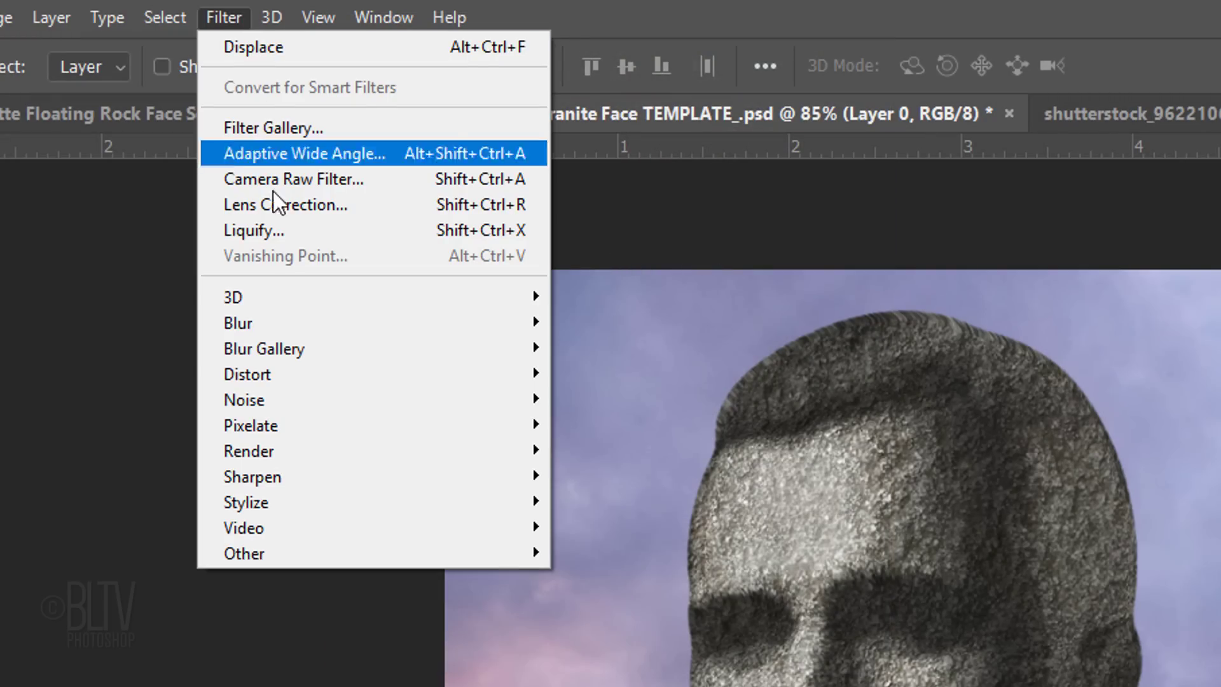
mouse_move(257, 503)
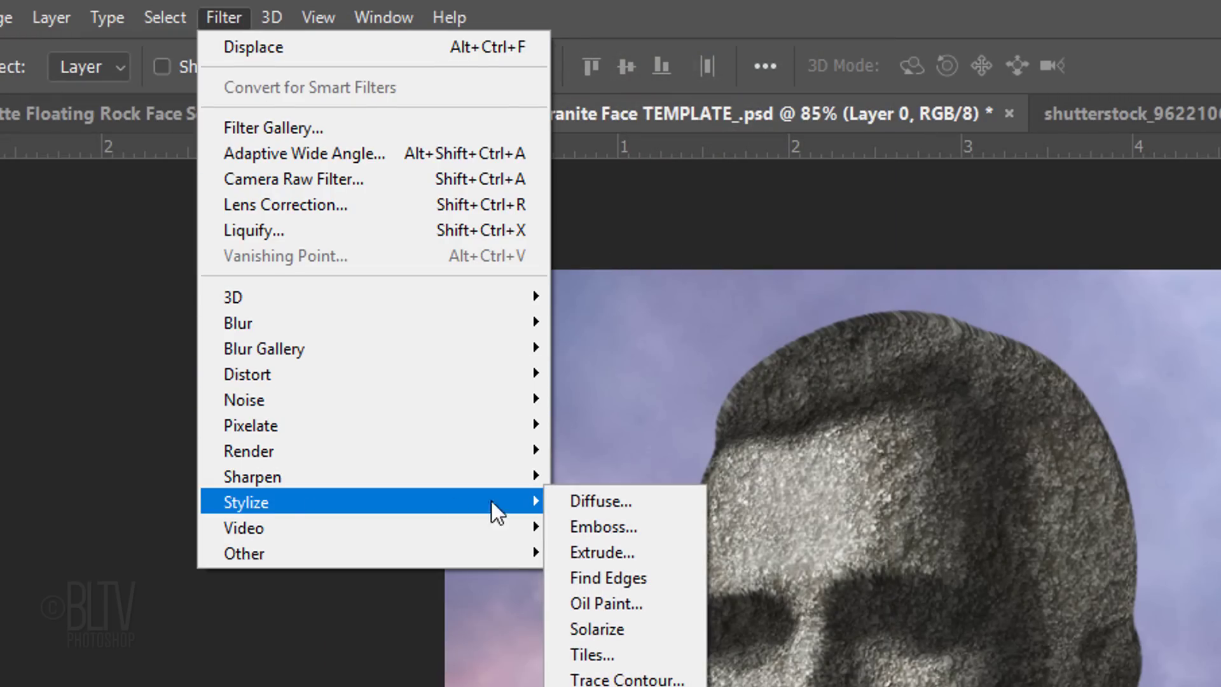
left_click(581, 601)
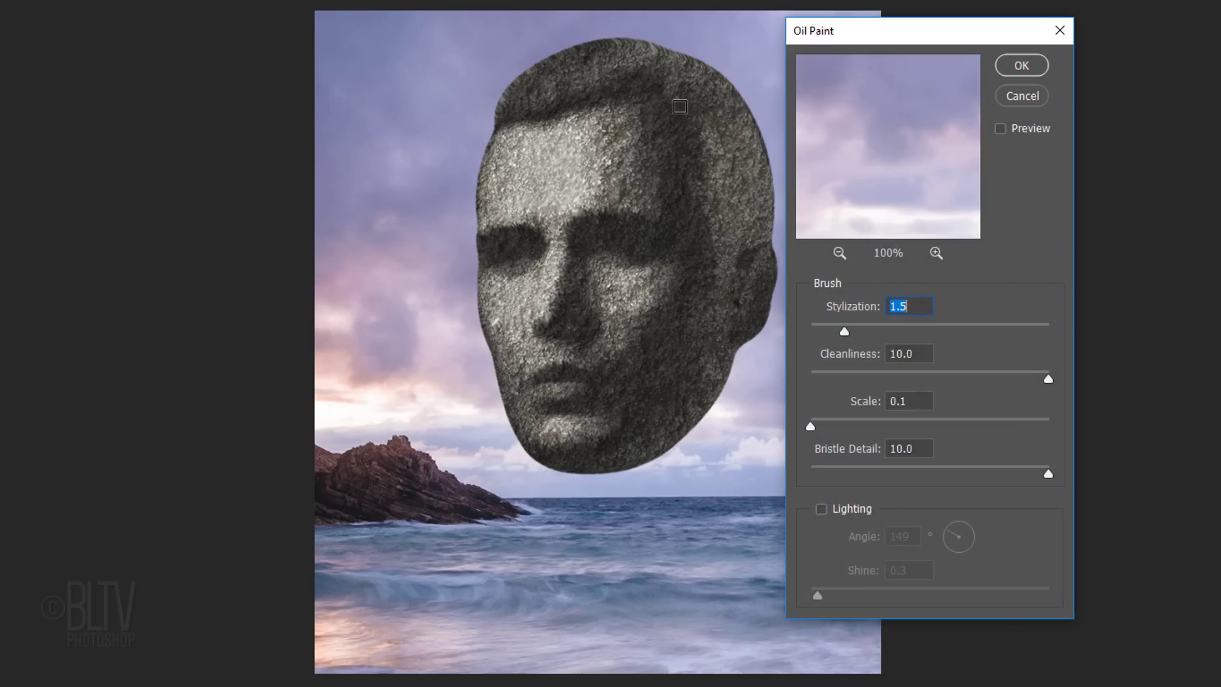
mouse_move(919, 37)
left_mouse_down()
mouse_move(730, 63)
mouse_move(617, 59)
left_mouse_up()
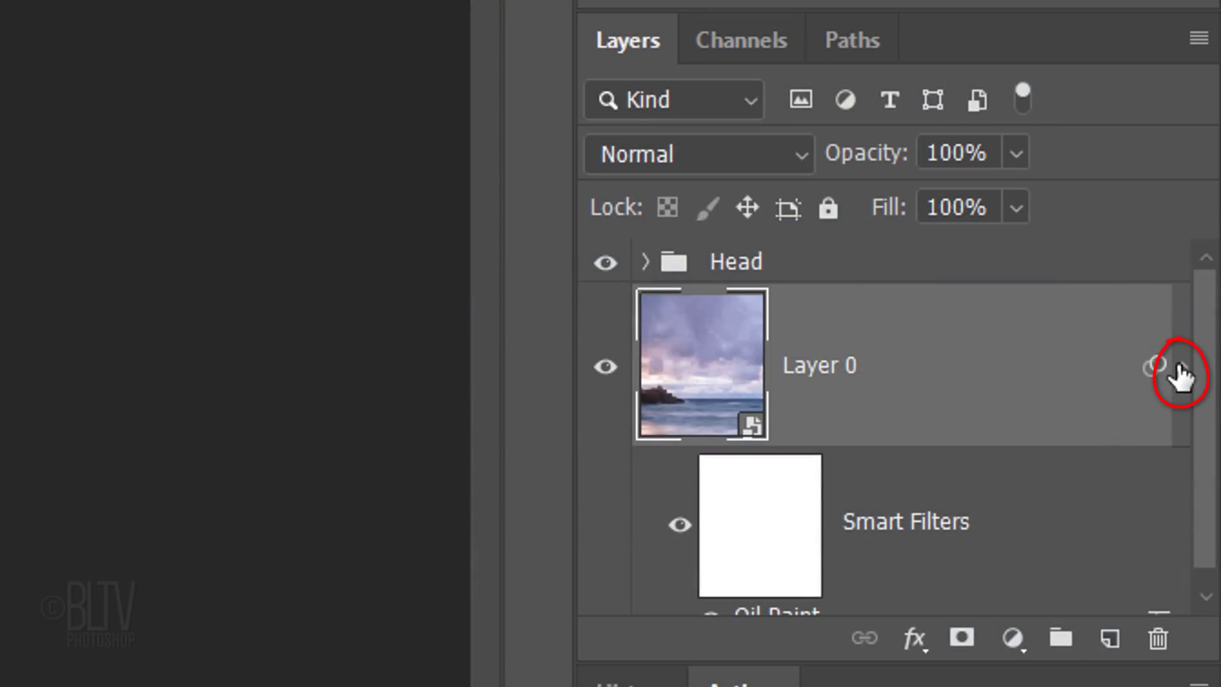
Collapse Layer 0's smart filters and add a Black & White adjustment layer.
left_click(1179, 372)
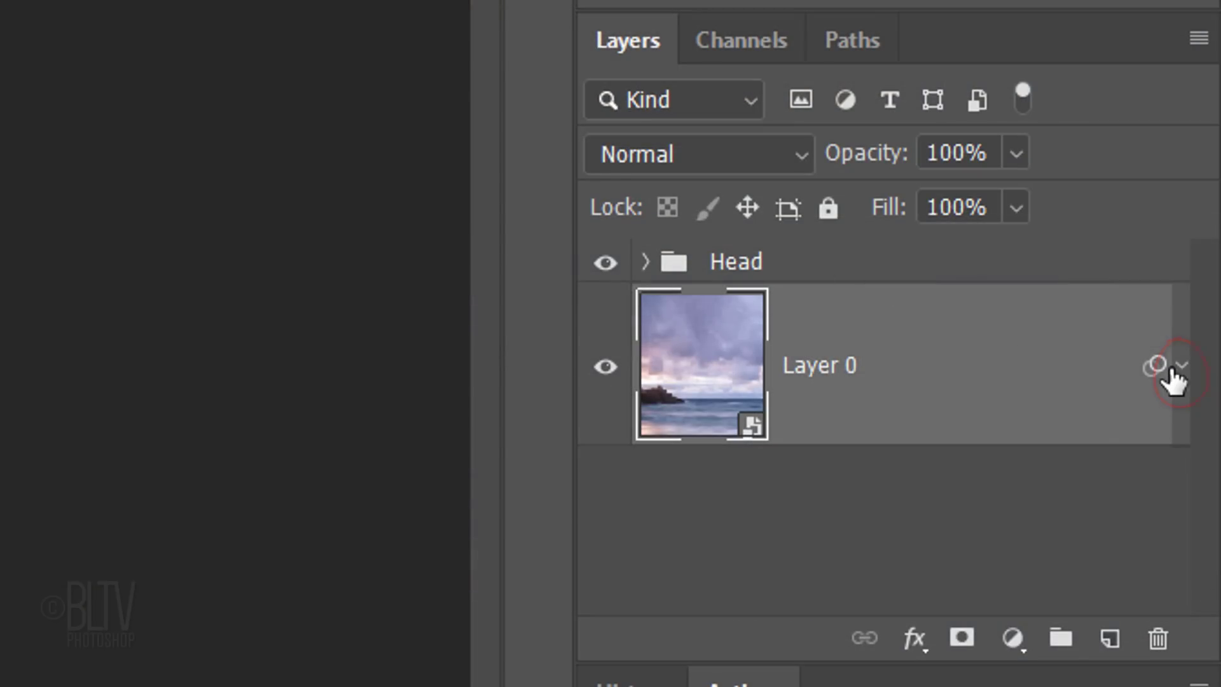
left_click(1010, 639)
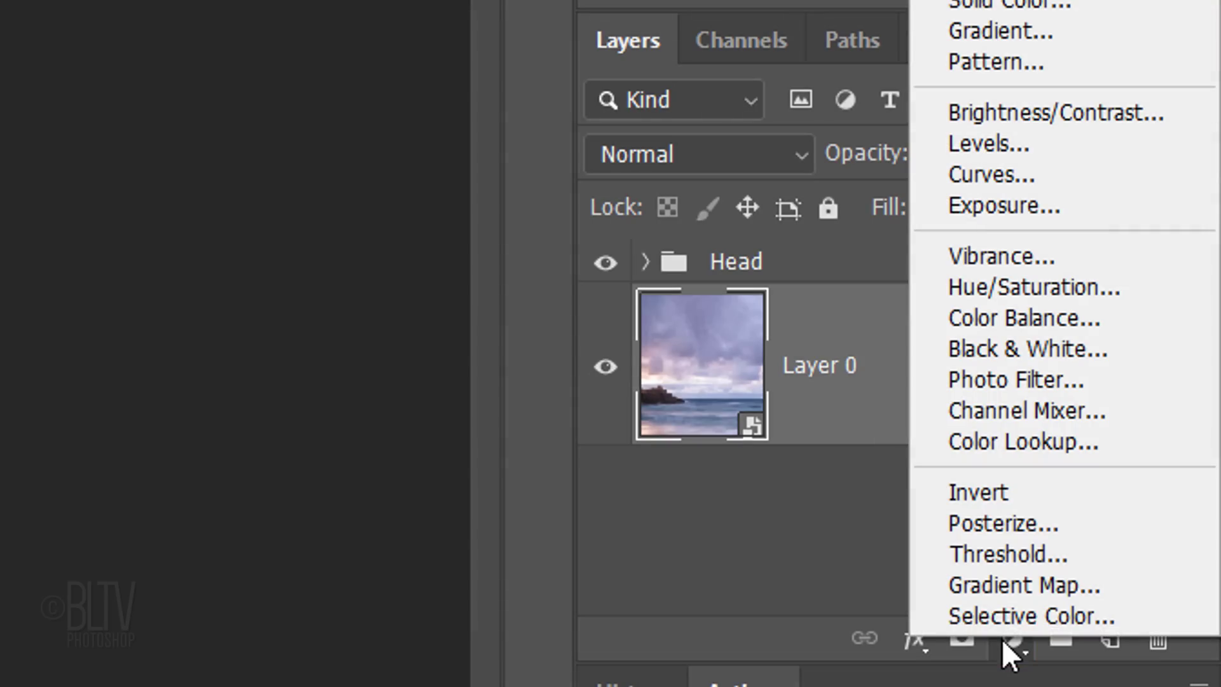
left_click(979, 349)
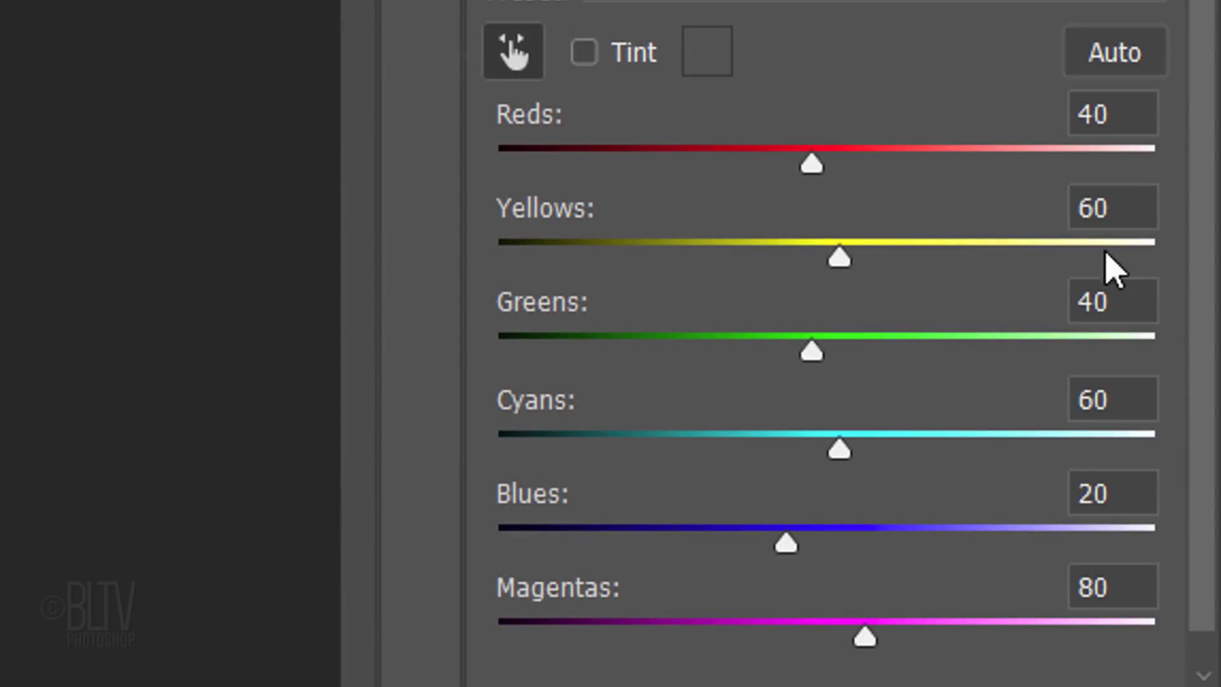
Set the Black & White sliders to Reds 46, Blues -150 and Magentas 60.
left_click(1124, 117)
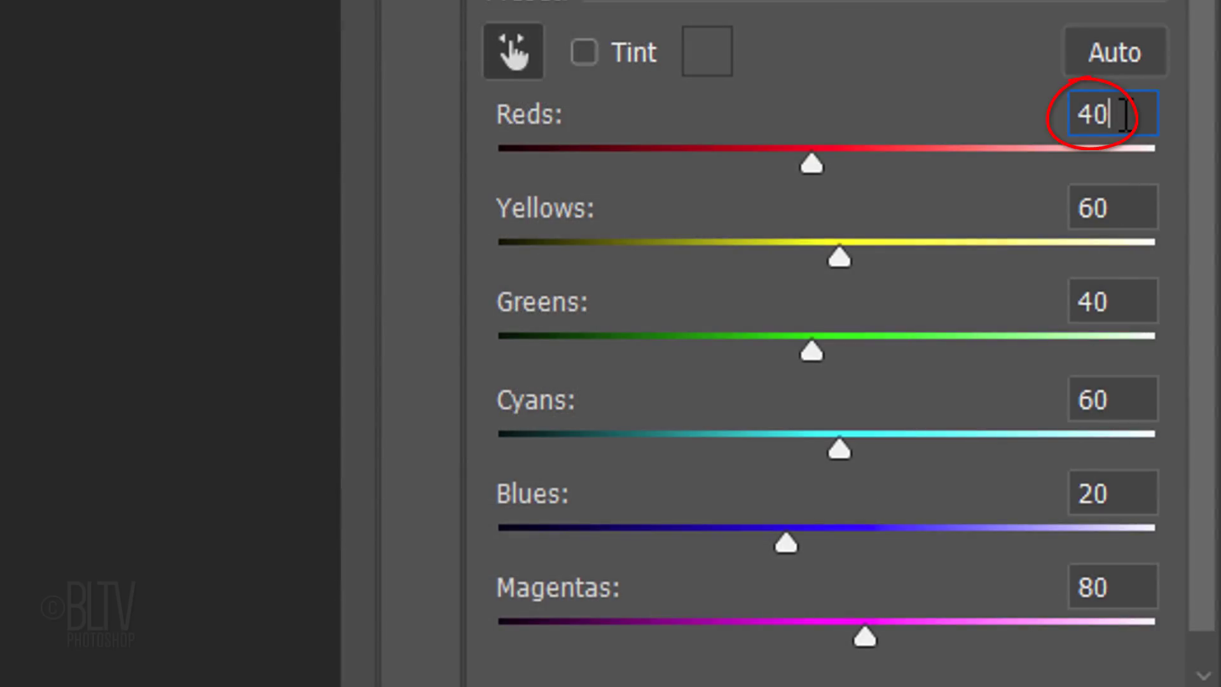
key("BackSpace")
type("6")
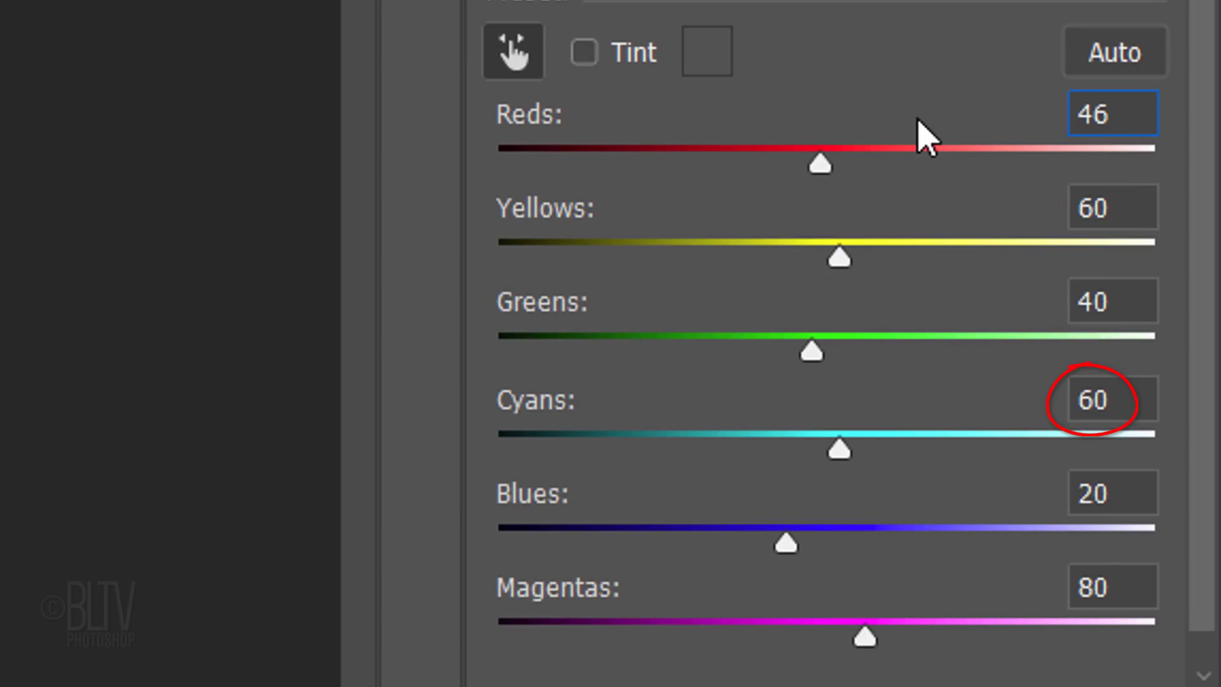
left_click(1124, 493)
key("BackSpace")
type("-150")
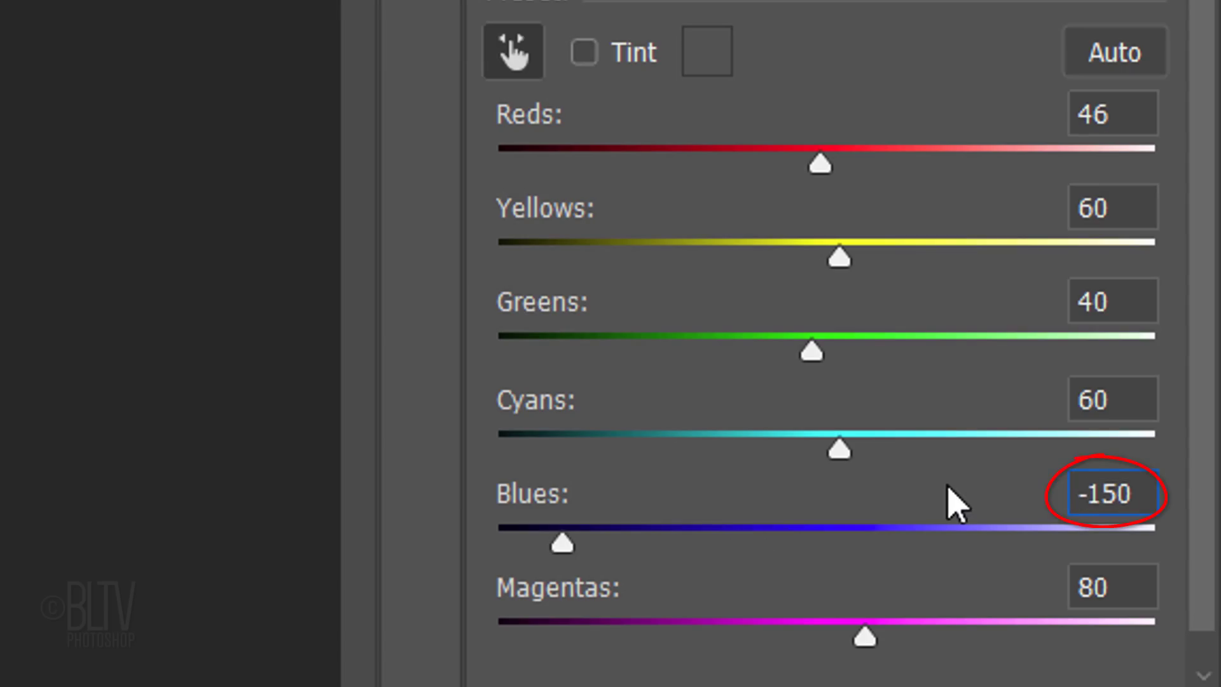
left_click(1086, 576)
type("60")
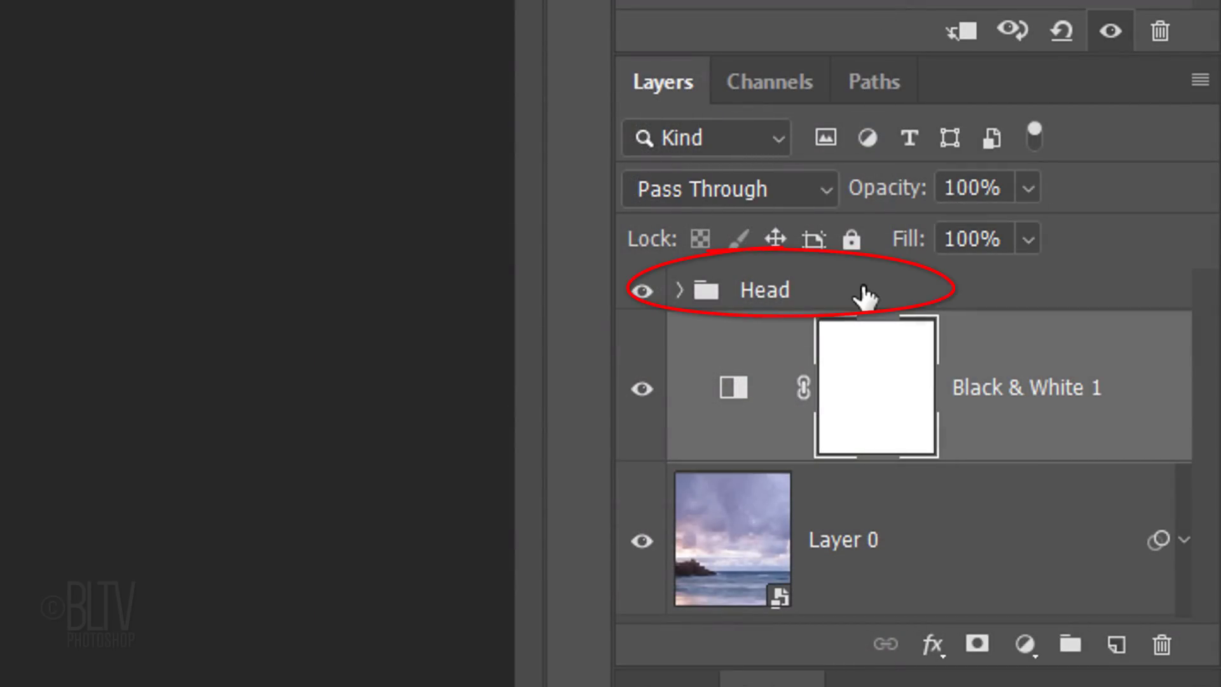
Add a Color Lookup adjustment layer above the Head group and open its 3DLUT File list.
left_click(865, 296)
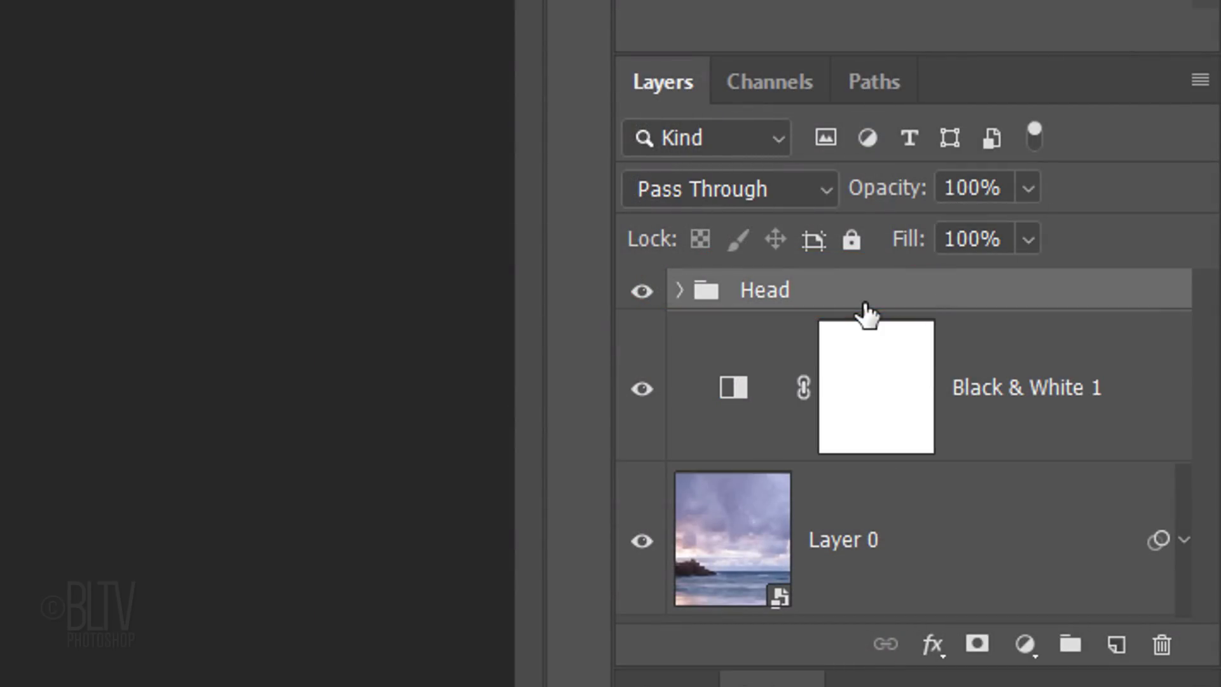
left_click(1027, 648)
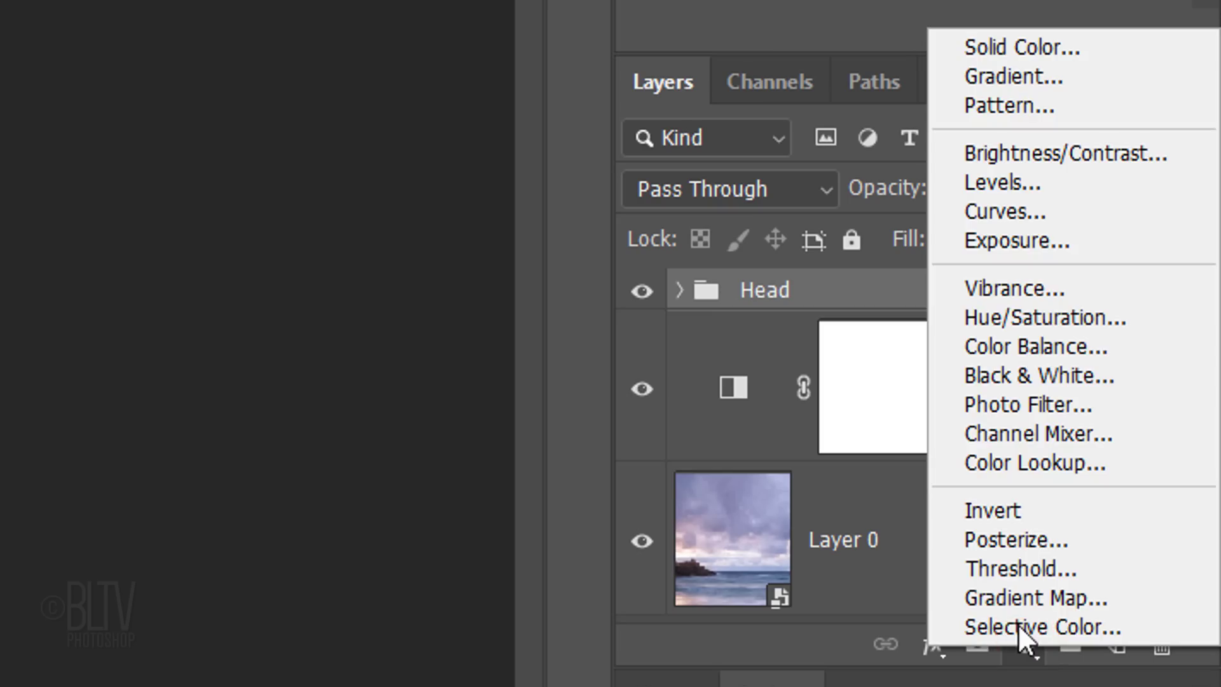
left_click(1011, 471)
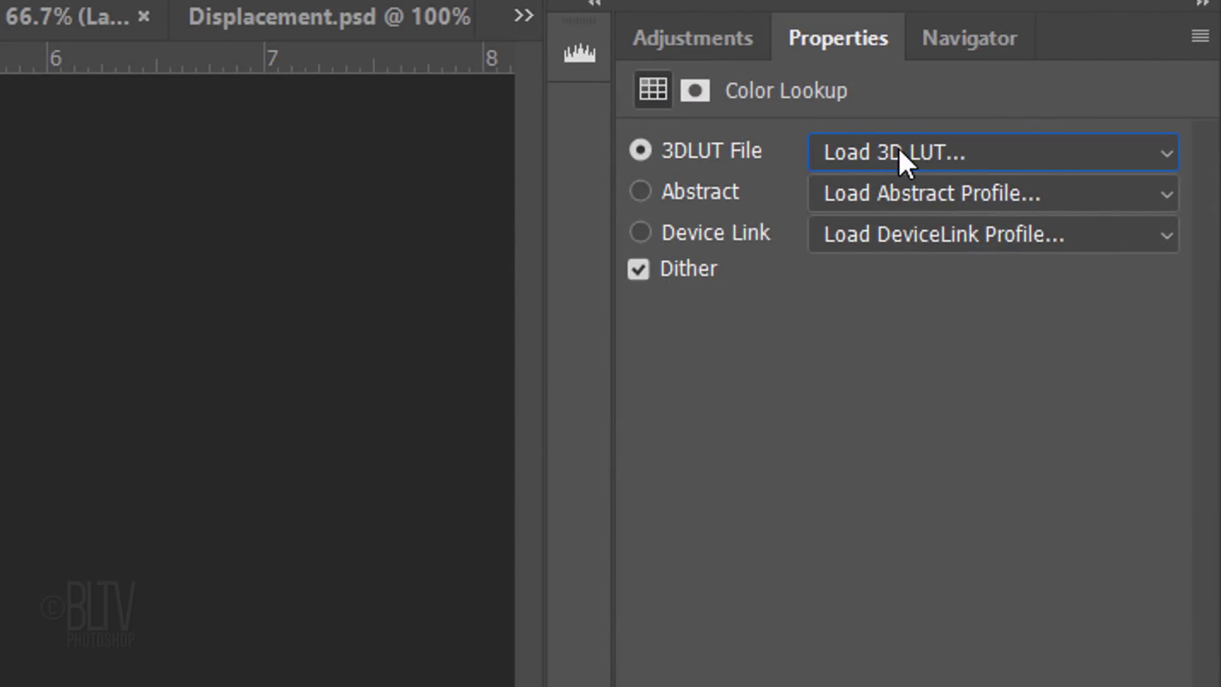
left_click(900, 152)
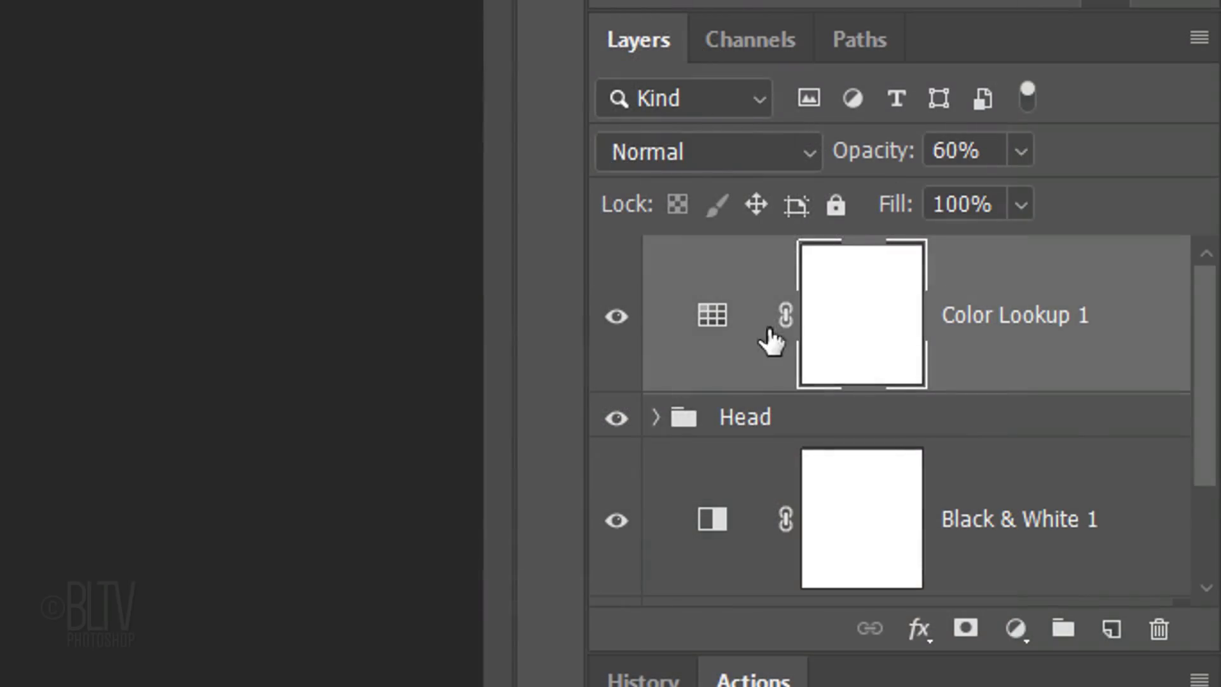
Create a new layer named 'Sun glow' above Granite texure inside the Head group.
left_click(656, 420)
left_click(786, 502)
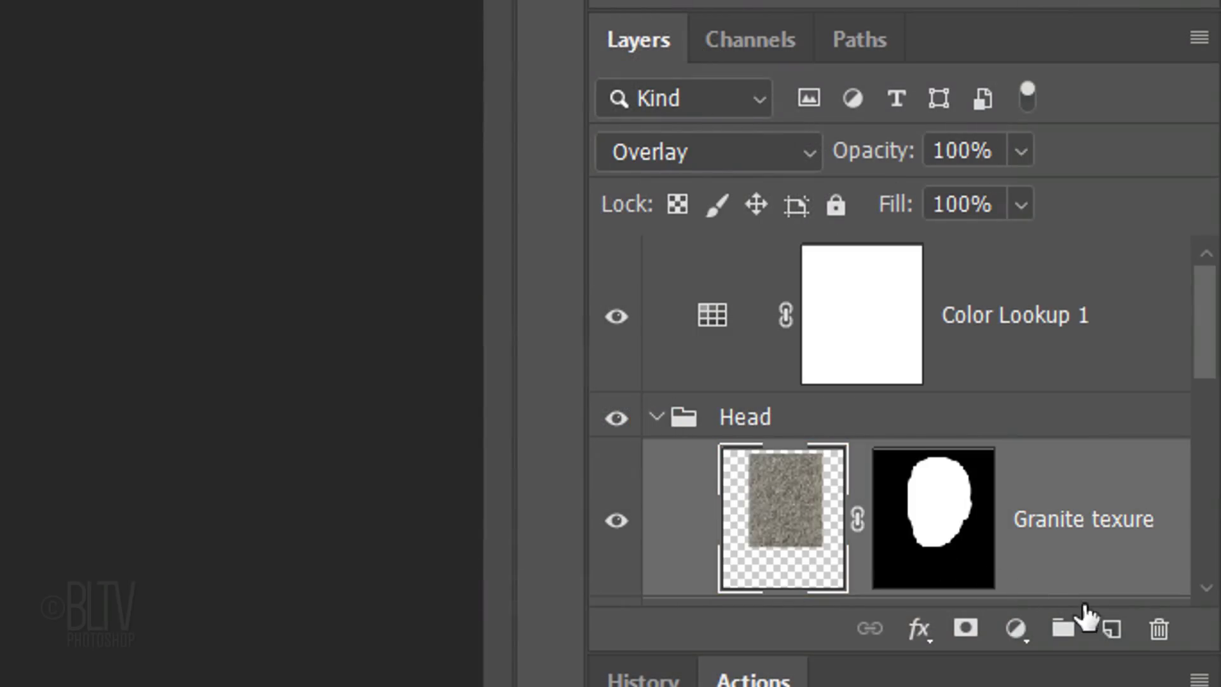
left_click(1110, 631)
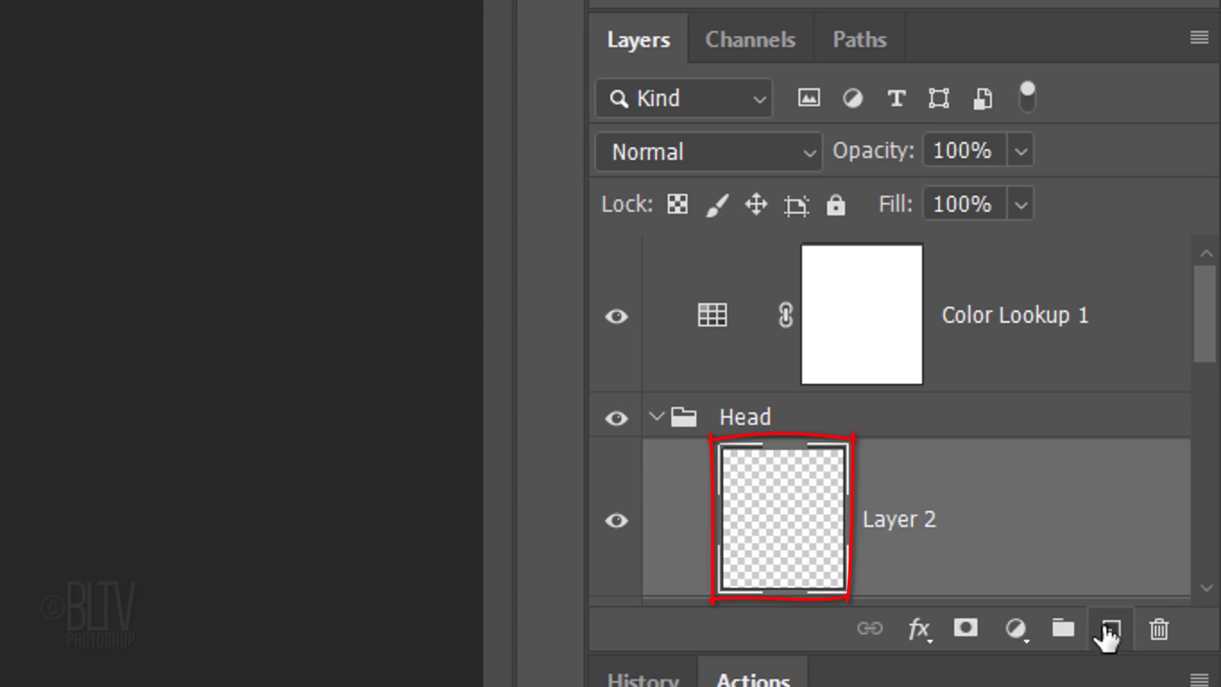
double_click(916, 528)
type("Sun glow")
key("Return")
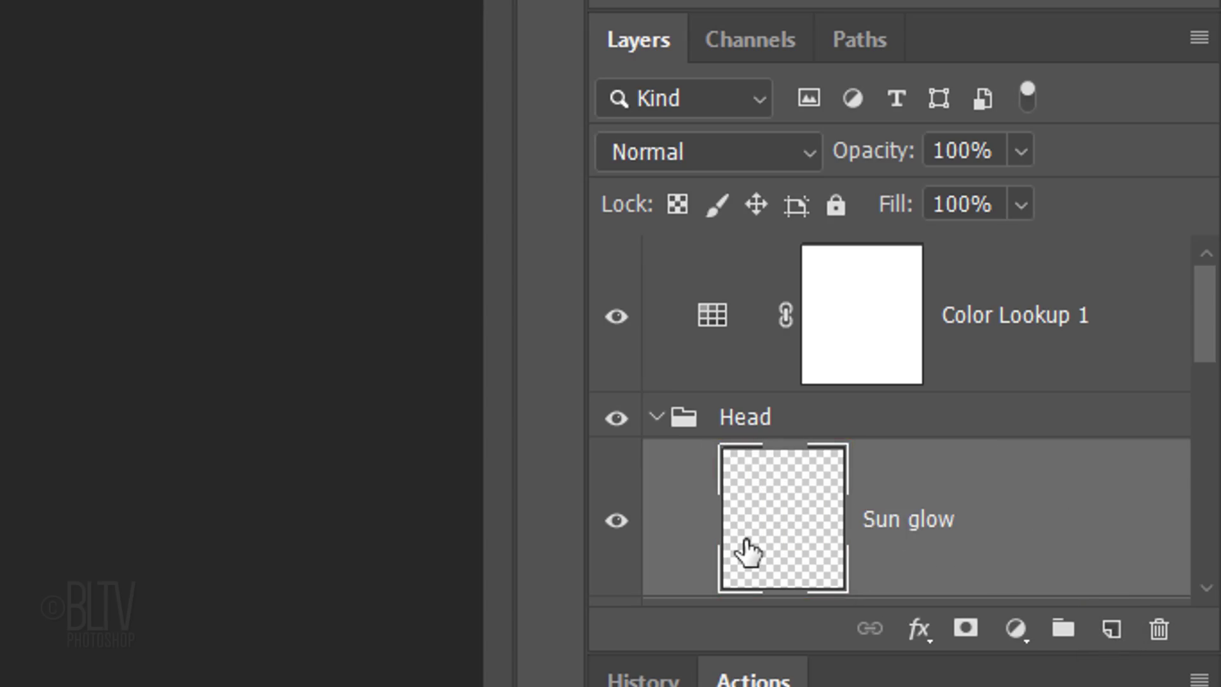
Set Sun glow to Soft Light and copy the granite head mask onto it.
left_click(700, 153)
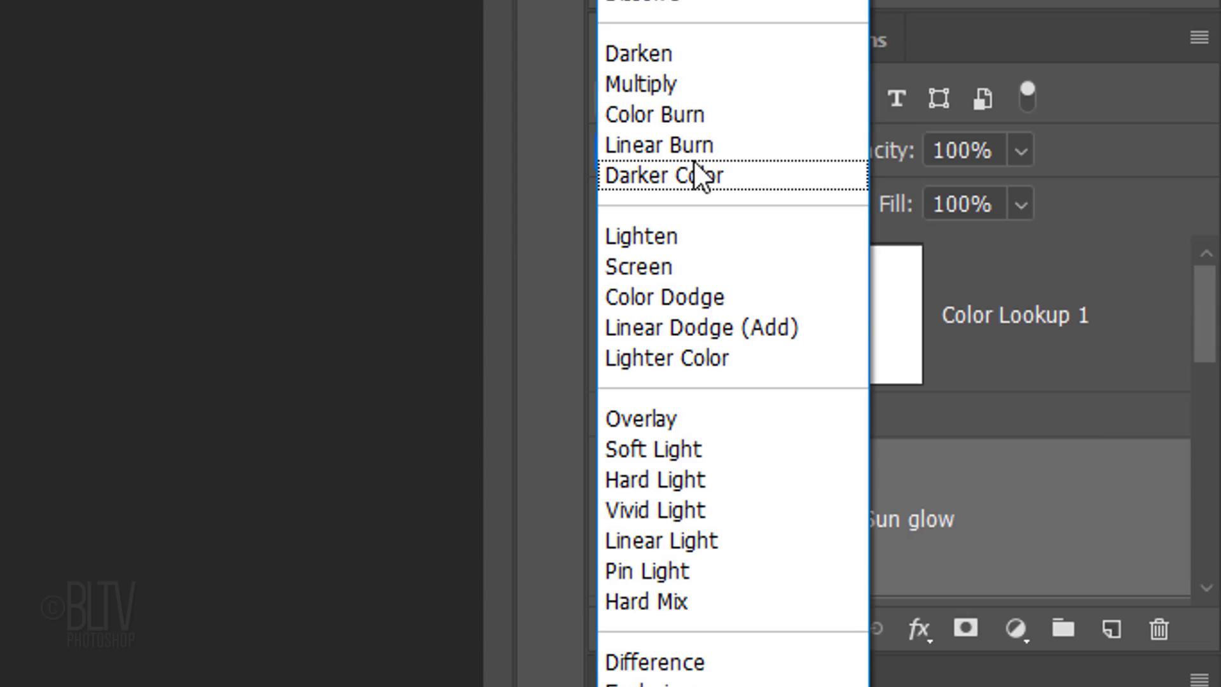
left_click(648, 436)
left_click_drag(1203, 315, 1207, 380)
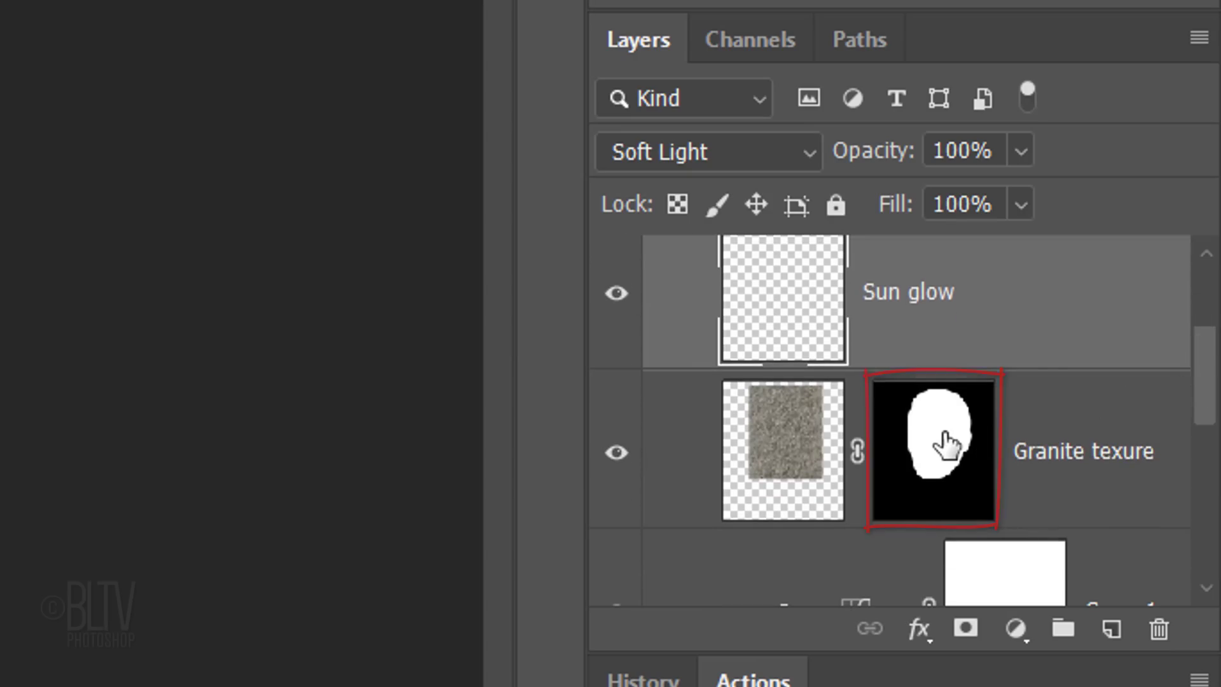
key("alt")
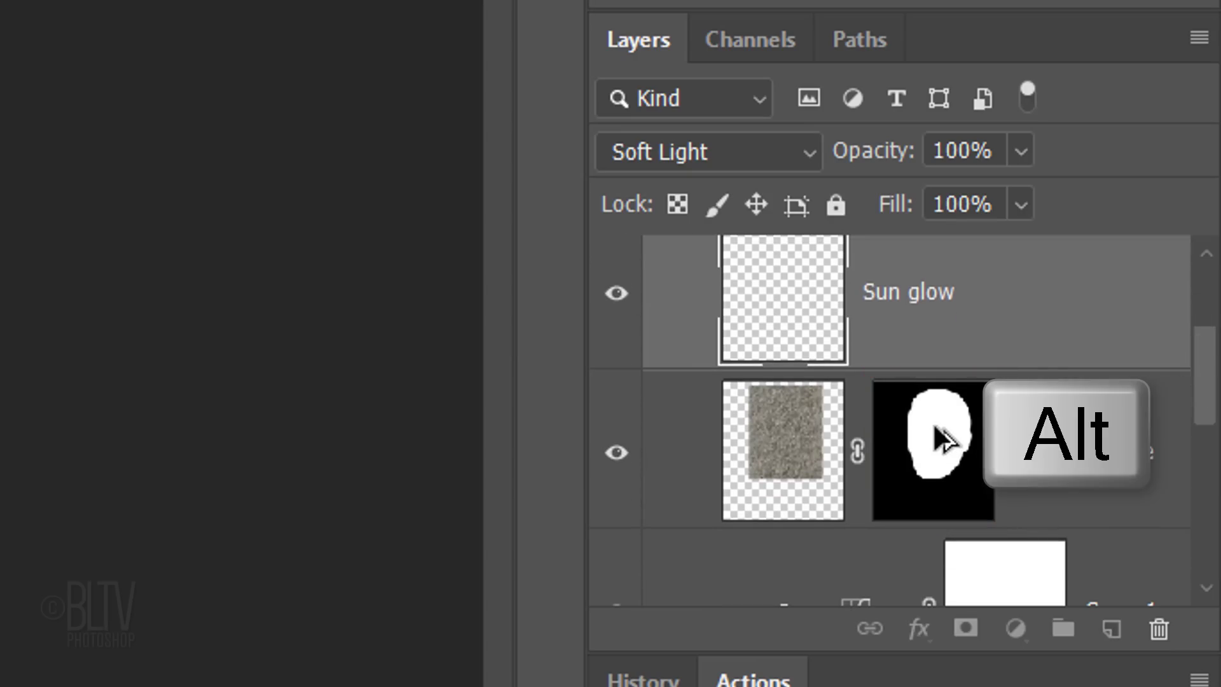
left_click_drag(937, 429, 942, 318)
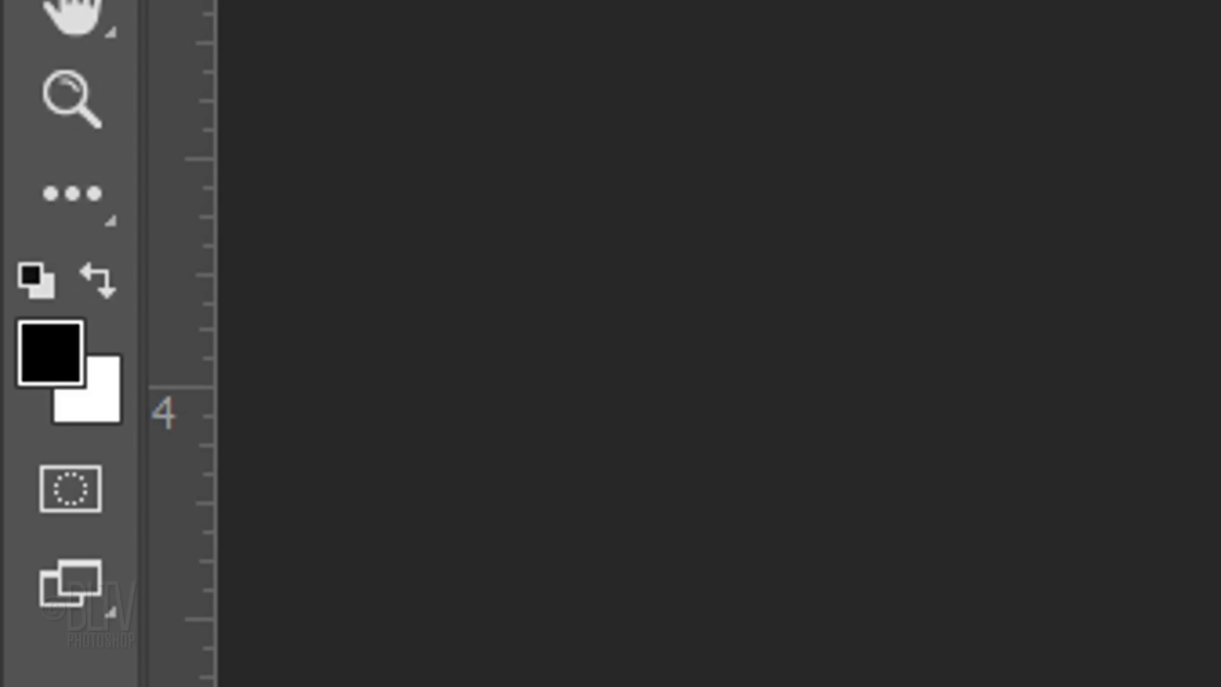
Make white the foreground colour and choose a brush preset for painting the rim glow.
key("x")
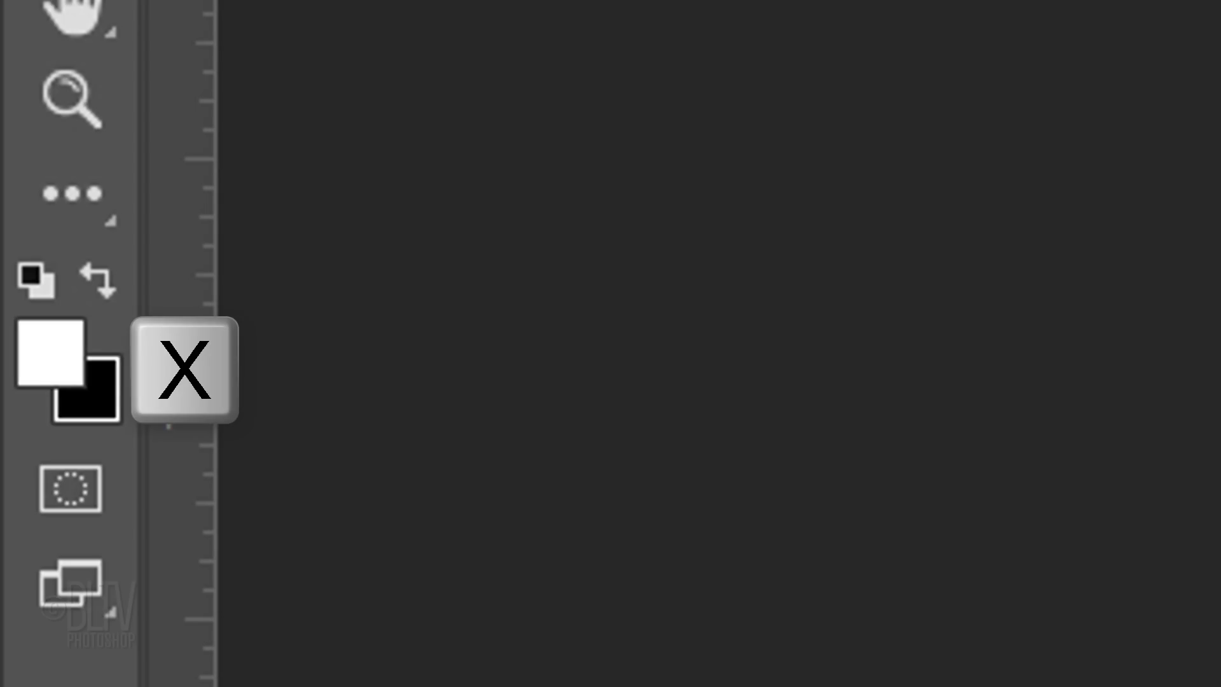
right_click(61, 267)
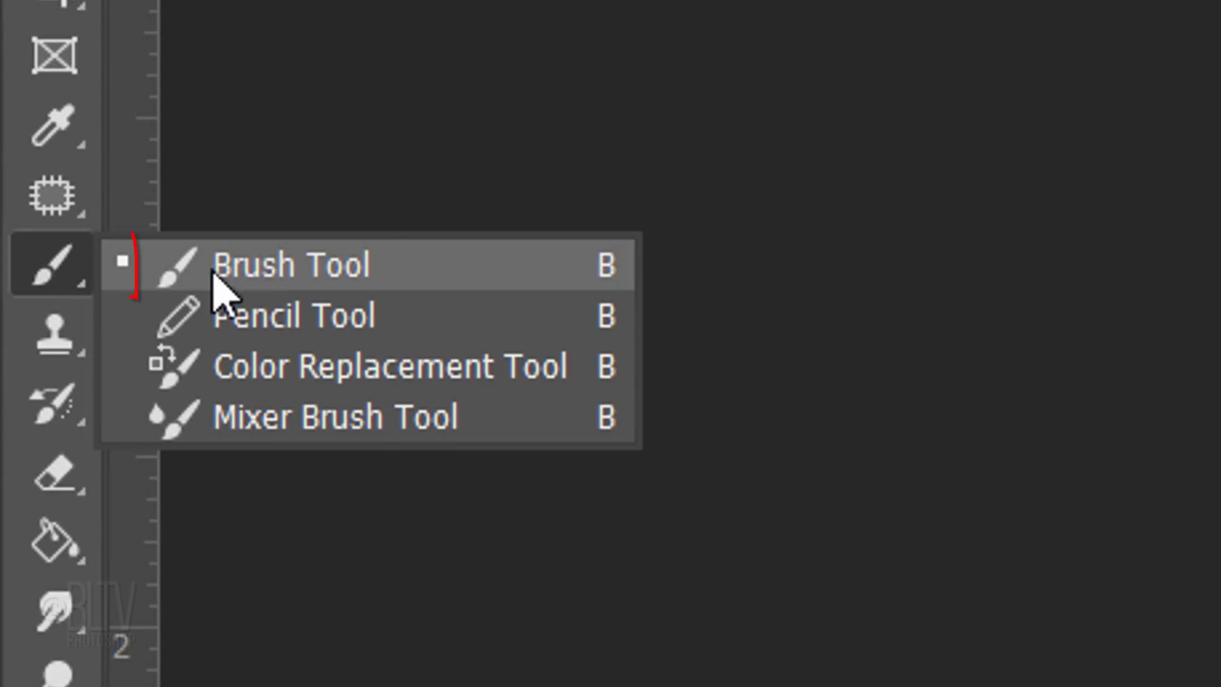
left_click(270, 280)
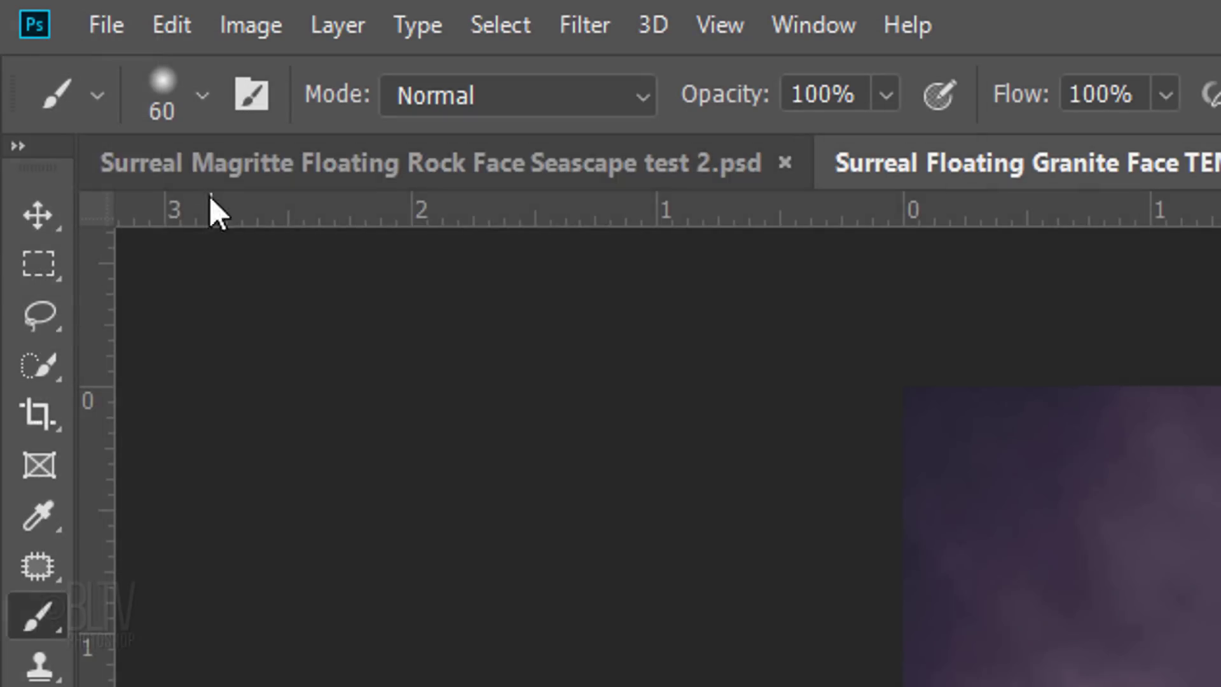
left_click(202, 95)
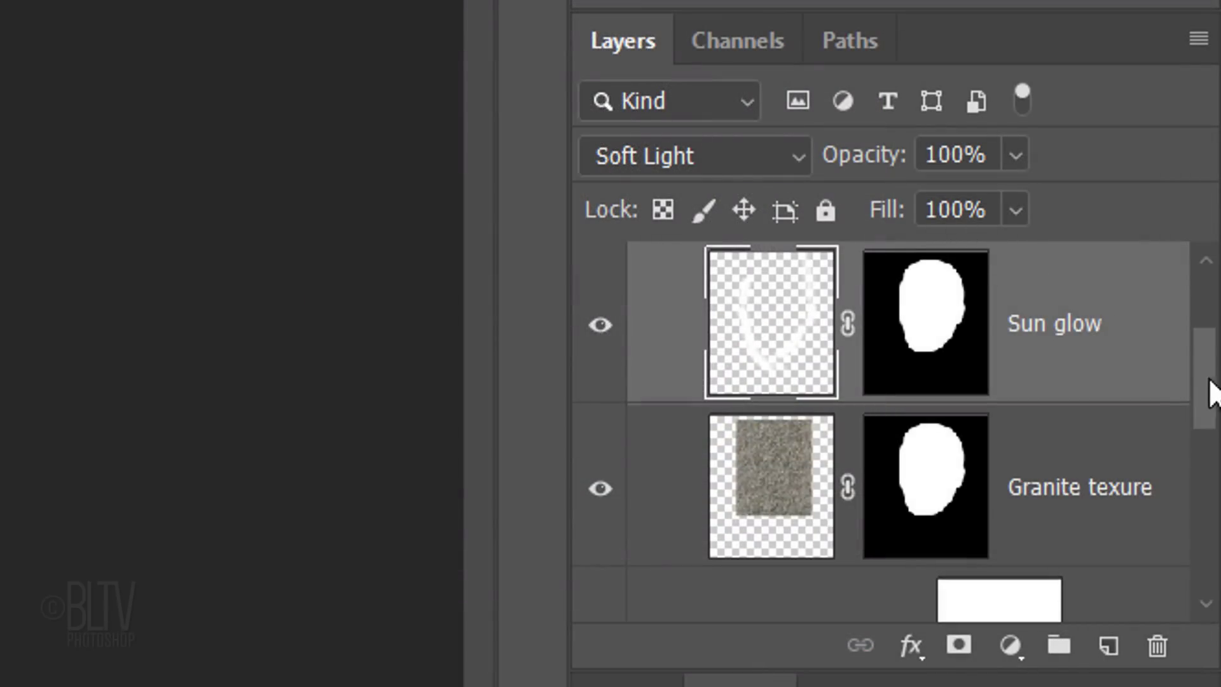
Collapse Head and create a new layer named 'Shadow' just above Layer 0.
left_click_drag(1210, 390, 1212, 357)
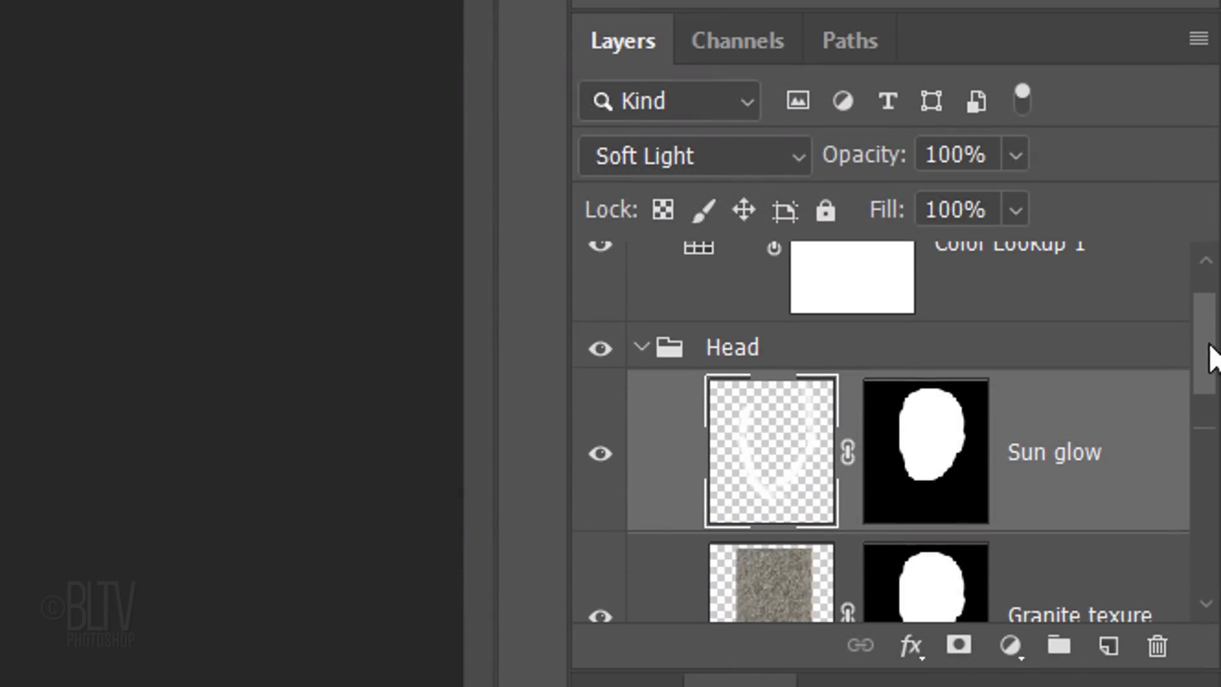
left_click(641, 349)
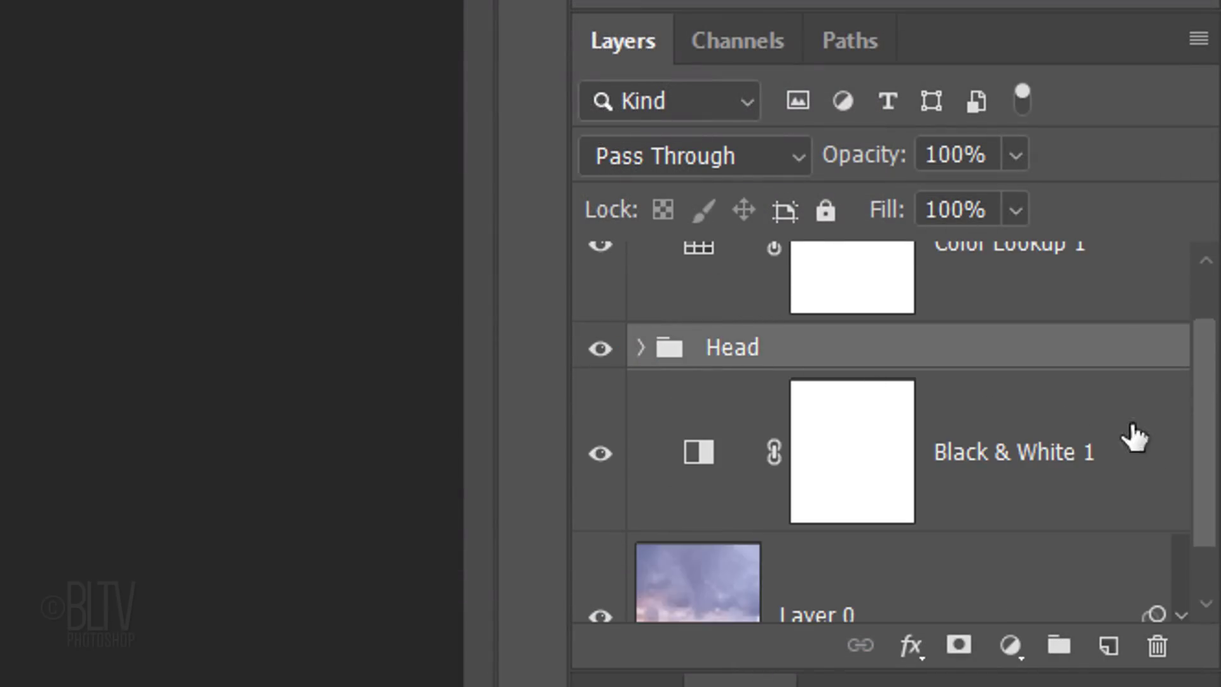
scroll(1211, 509, "down", 1)
scroll(1211, 509, "down", 1)
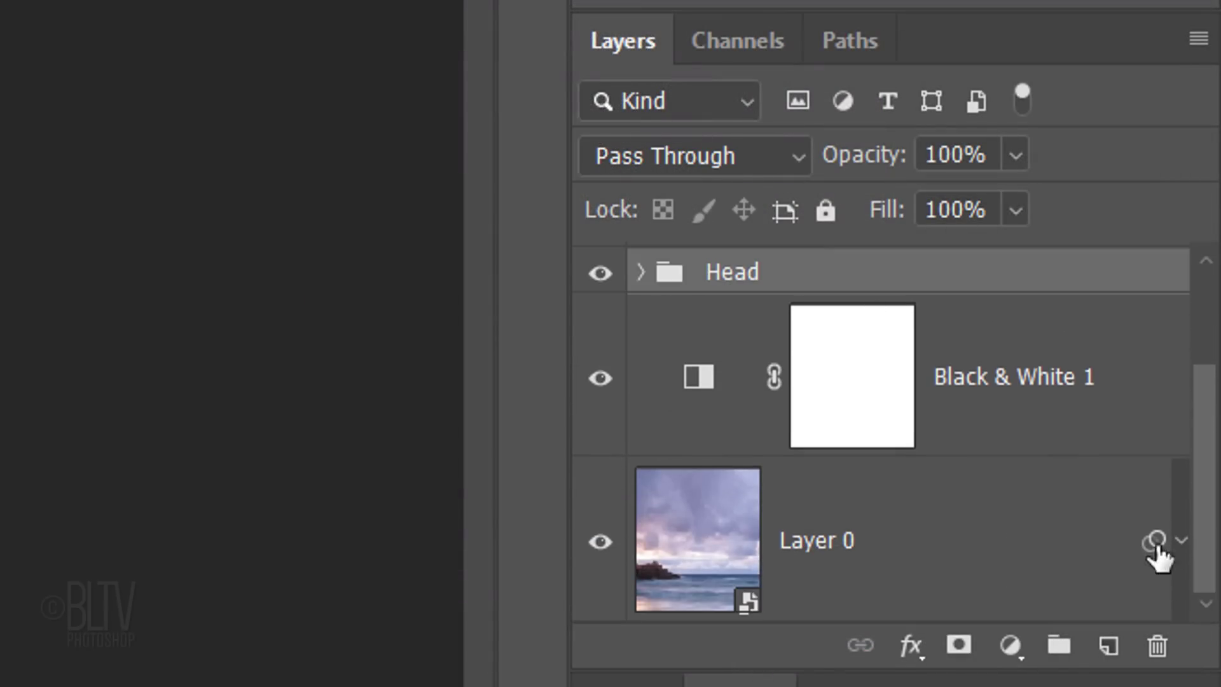
left_click(978, 529)
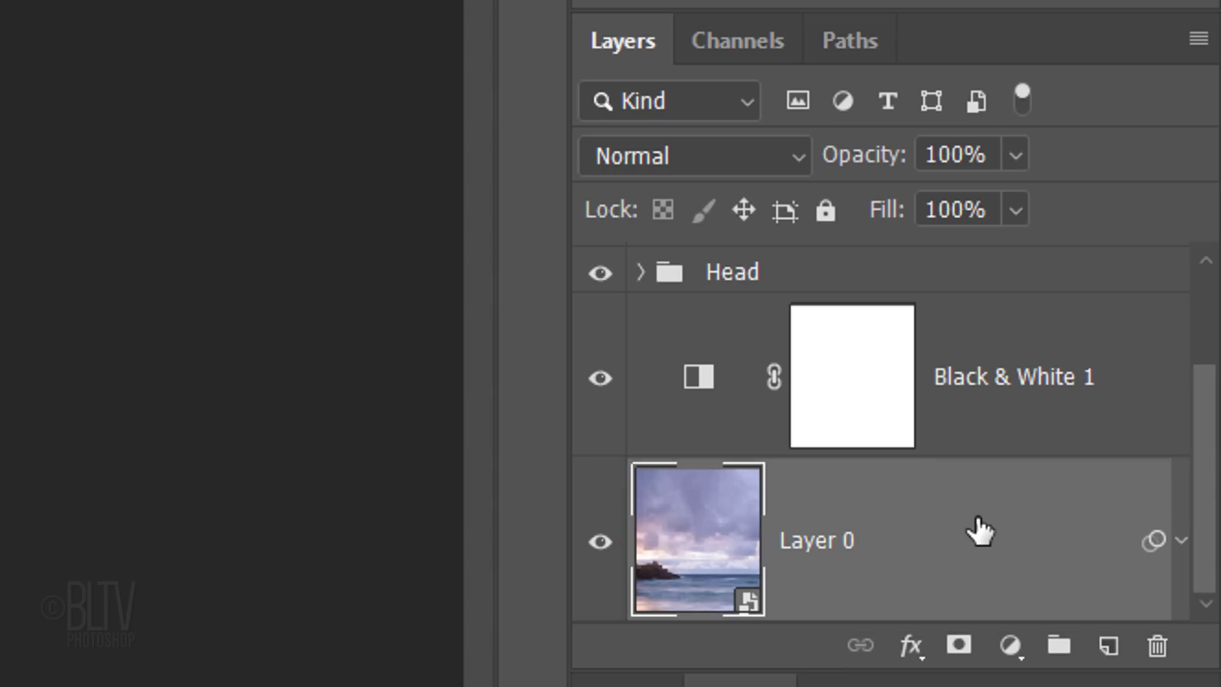
left_click(1109, 646)
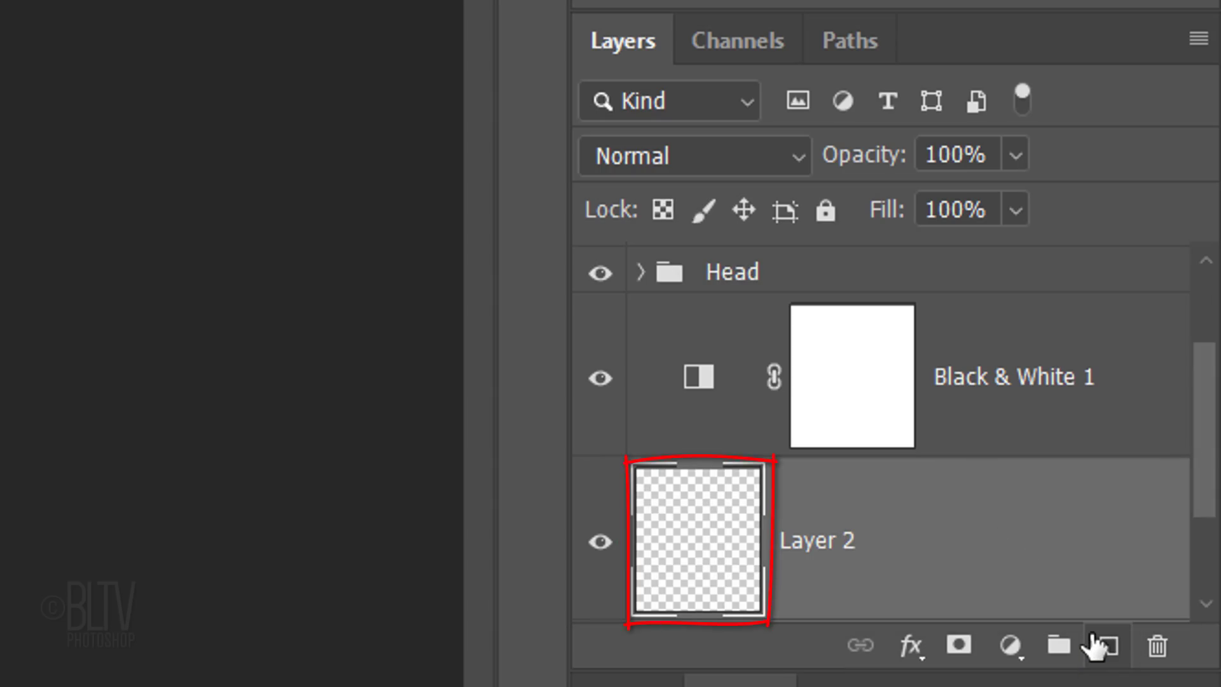
double_click(849, 554)
type("Shadow")
key("Return")
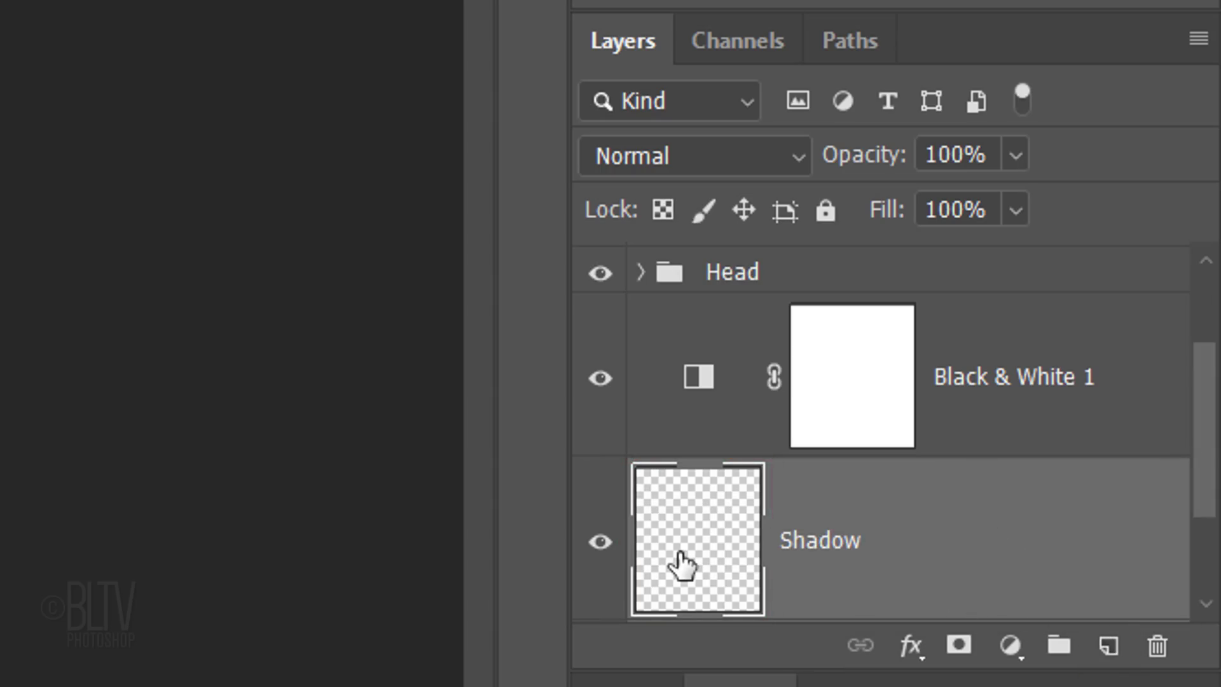
Switch to black, add a layer mask, and set Shadow to Soft Light at 50% opacity.
key("x")
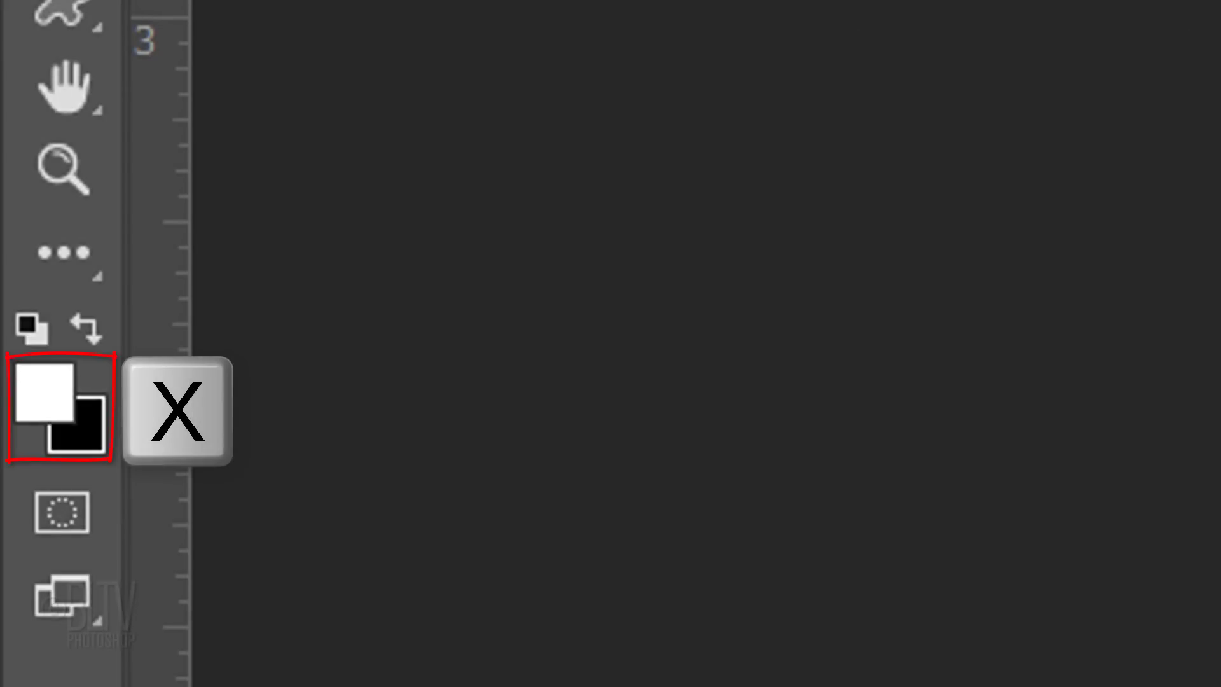
key("x")
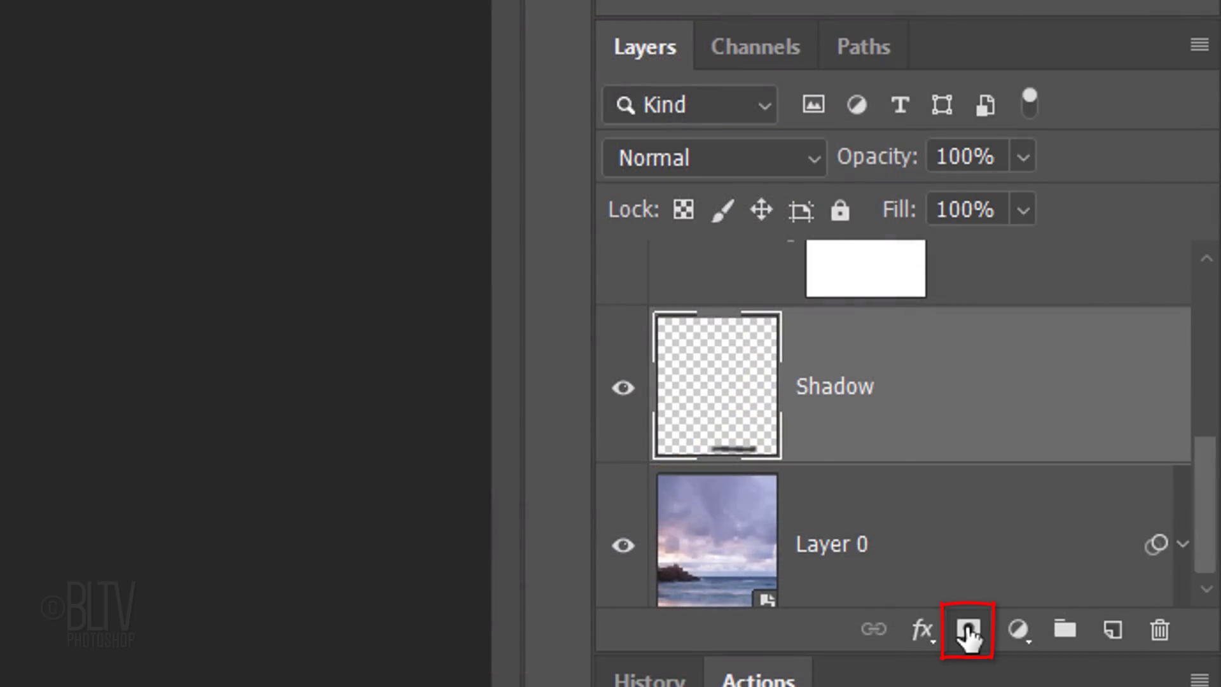
left_click(968, 633)
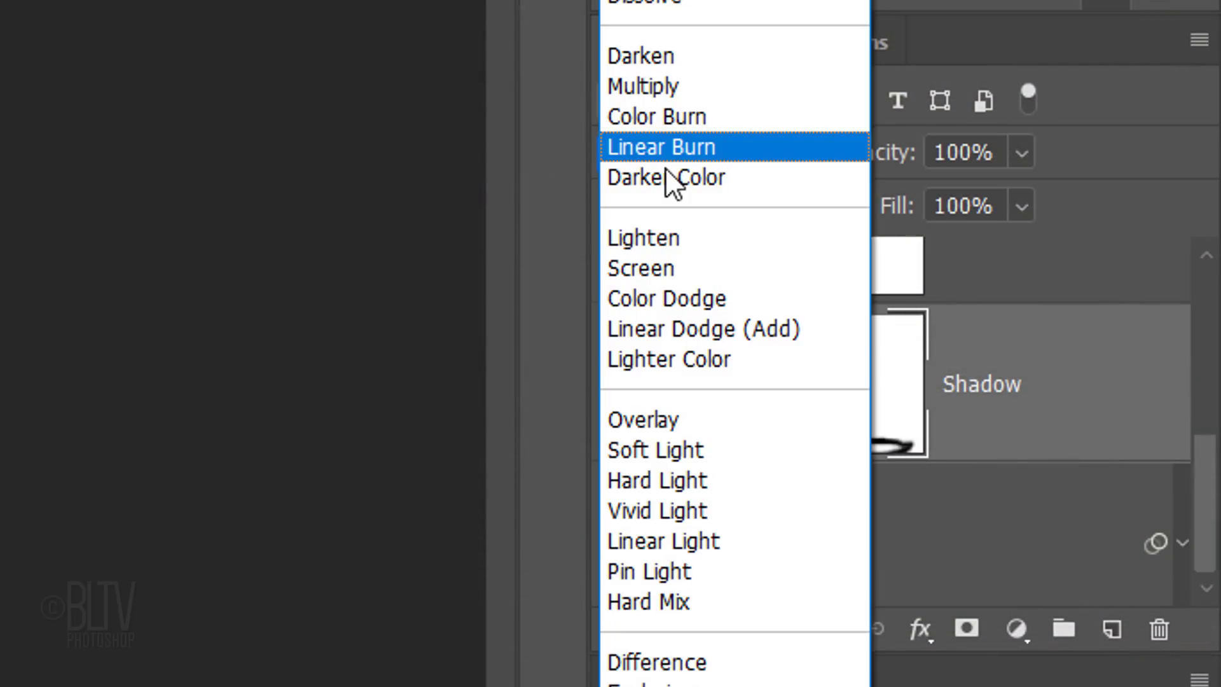
left_click(641, 450)
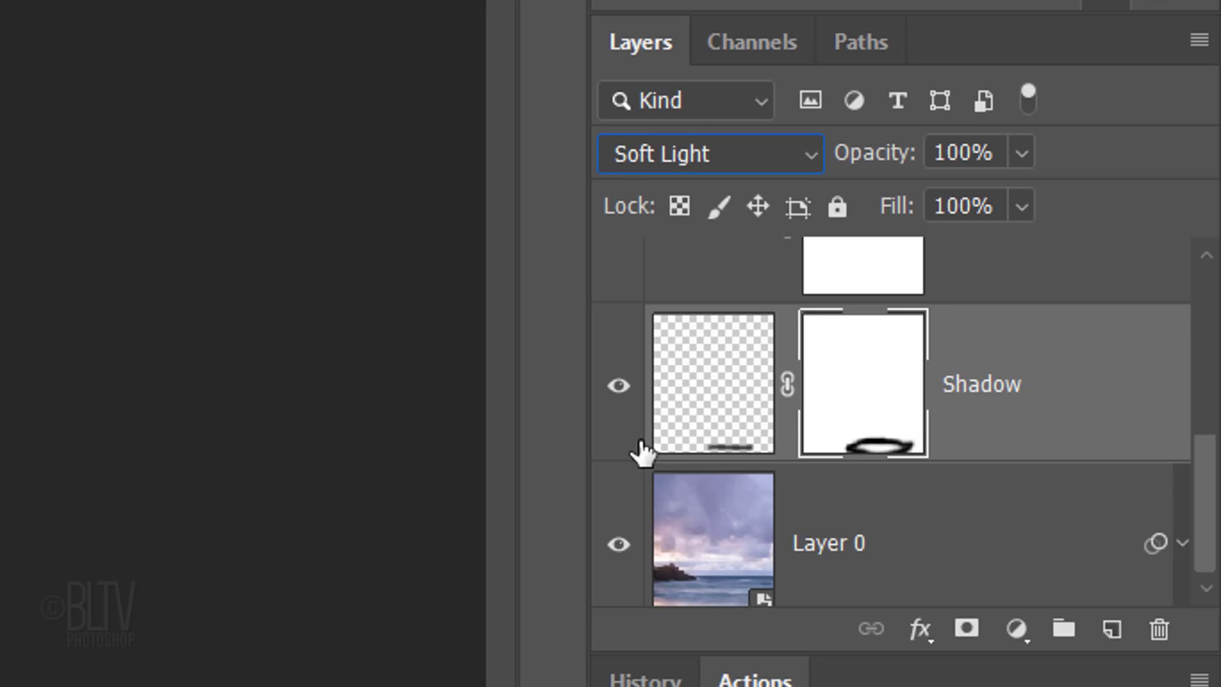
left_click(976, 153)
type("50")
key("Return")
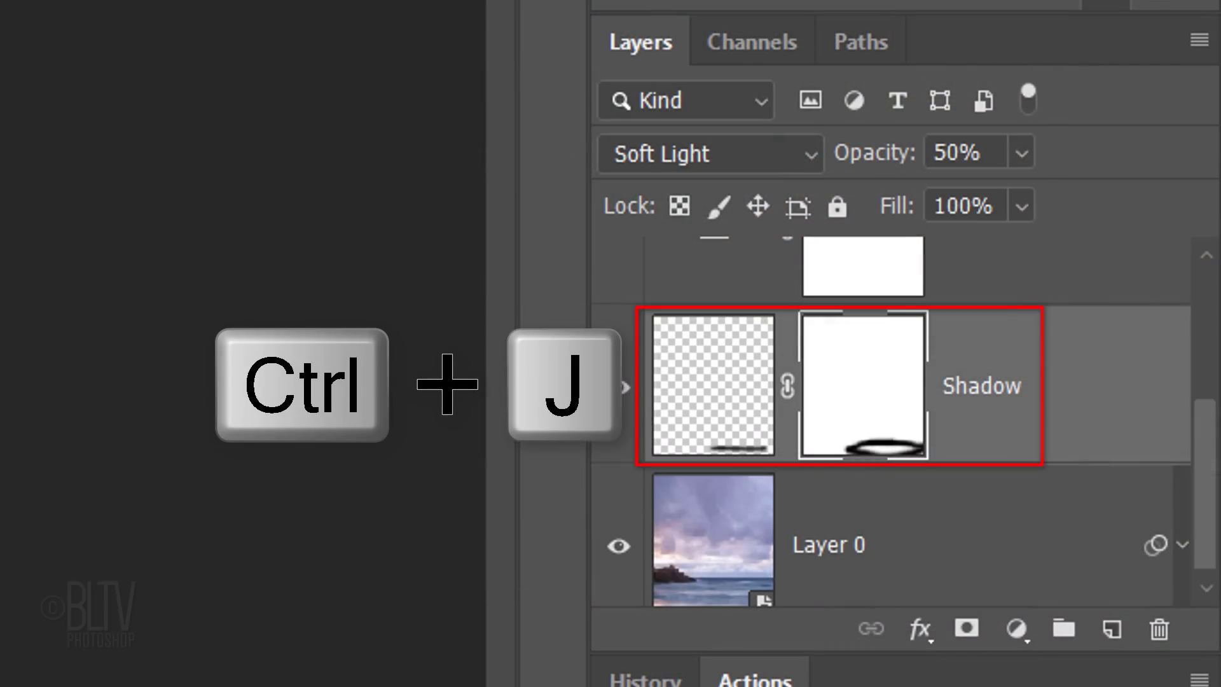
Duplicate the Shadow layer and set the Shadow copy's blend mode to Hard Light.
key("ctrl+j")
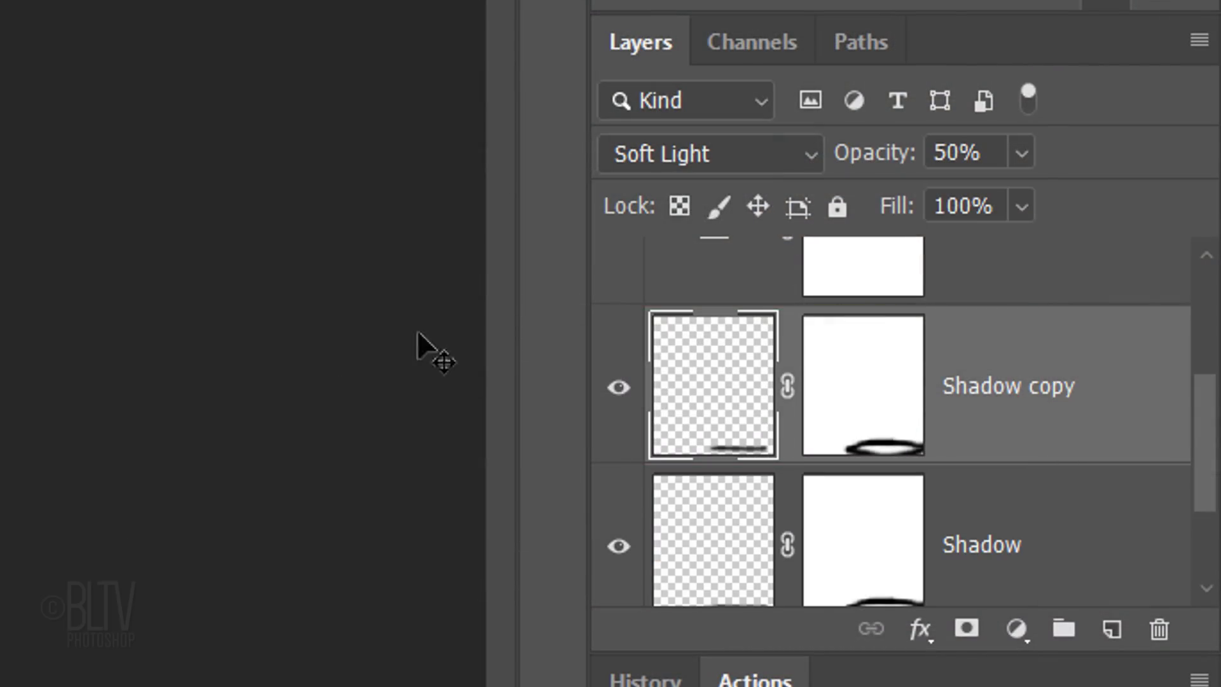
left_click(689, 163)
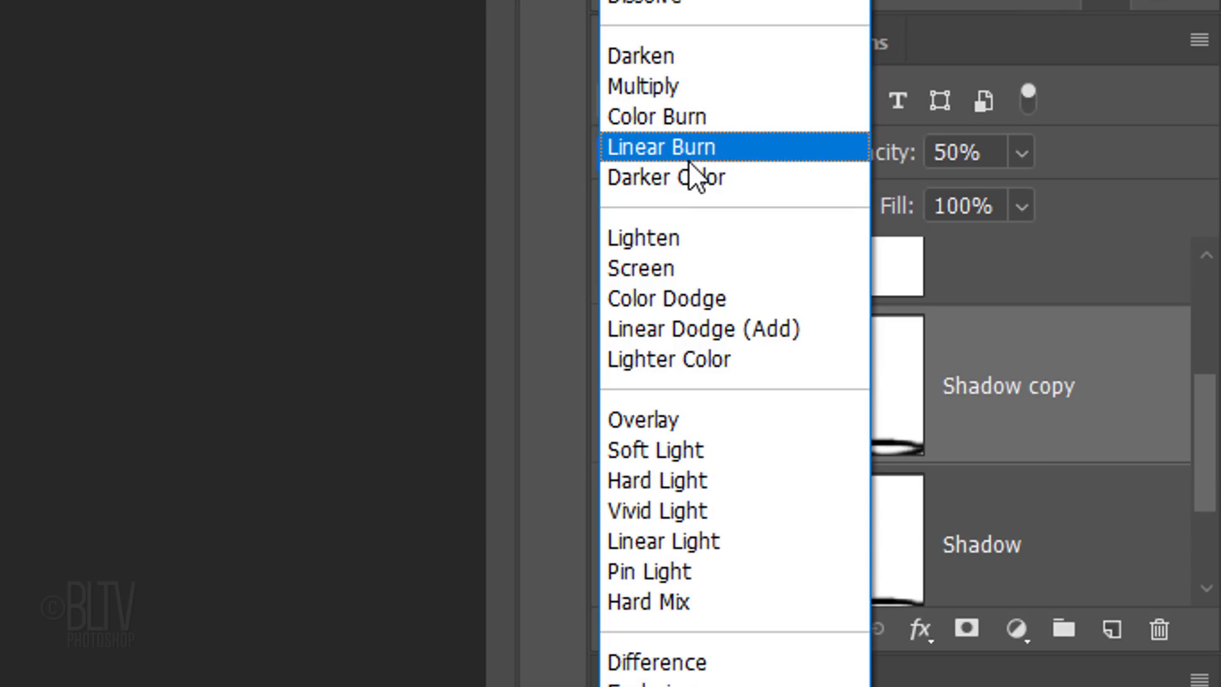
left_click(652, 479)
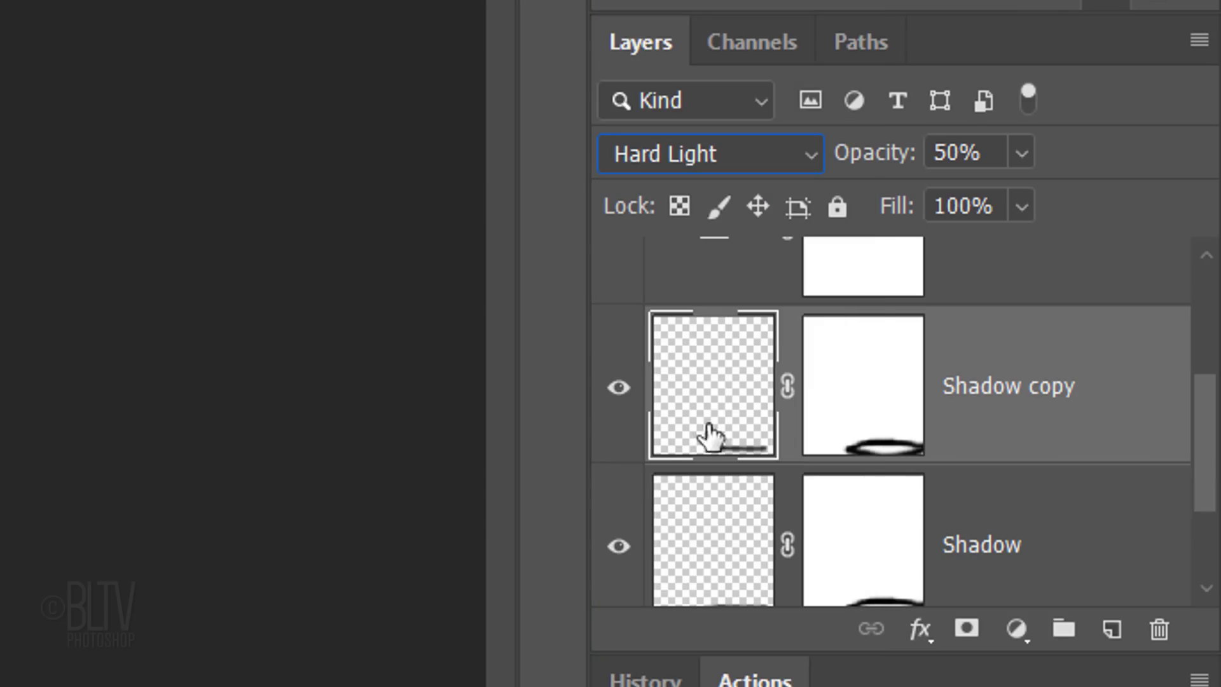